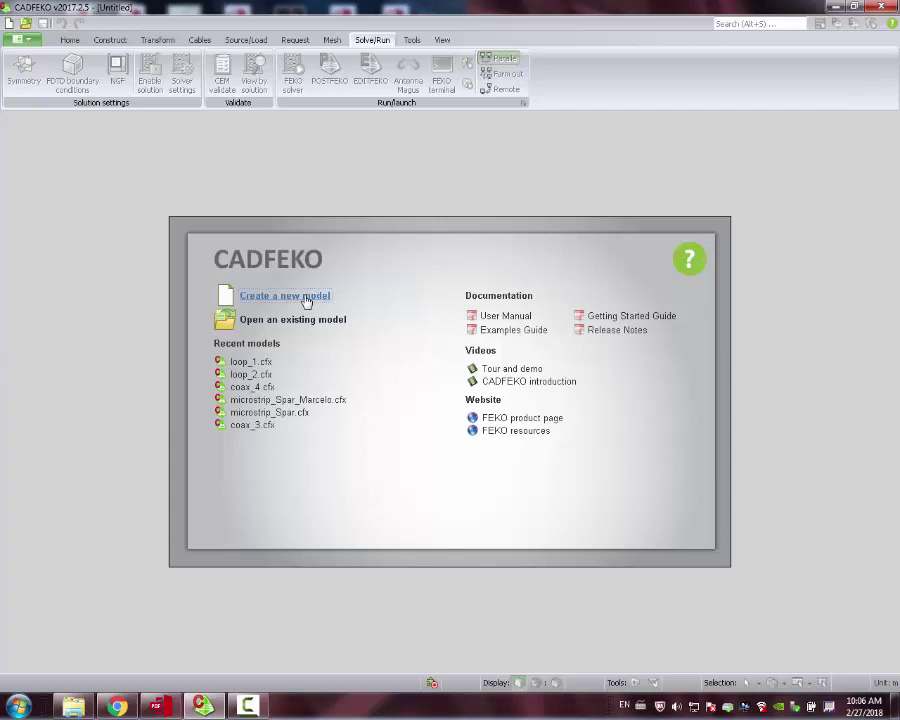
# Start a new model and add the variable fmin = 100e6
pyautogui.click(285, 296)
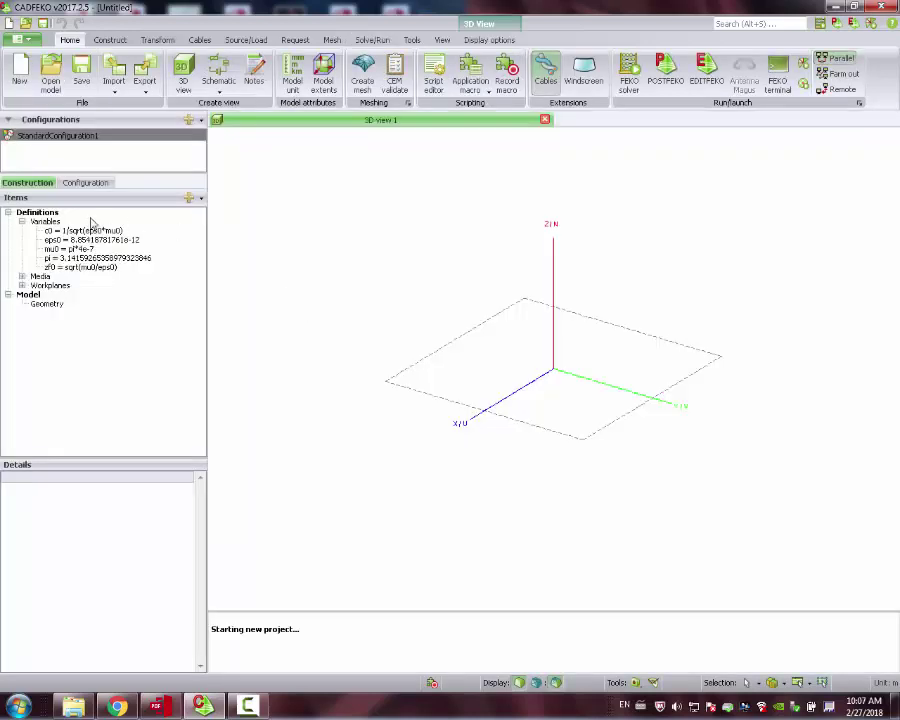
pyautogui.click(45, 222)
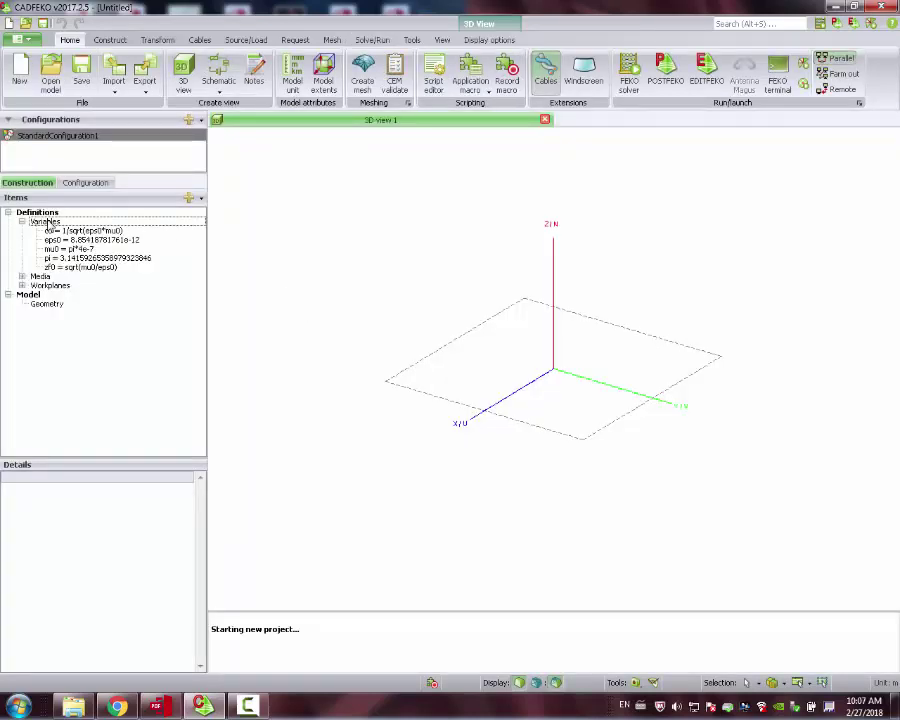
pyautogui.rightClick(45, 222)
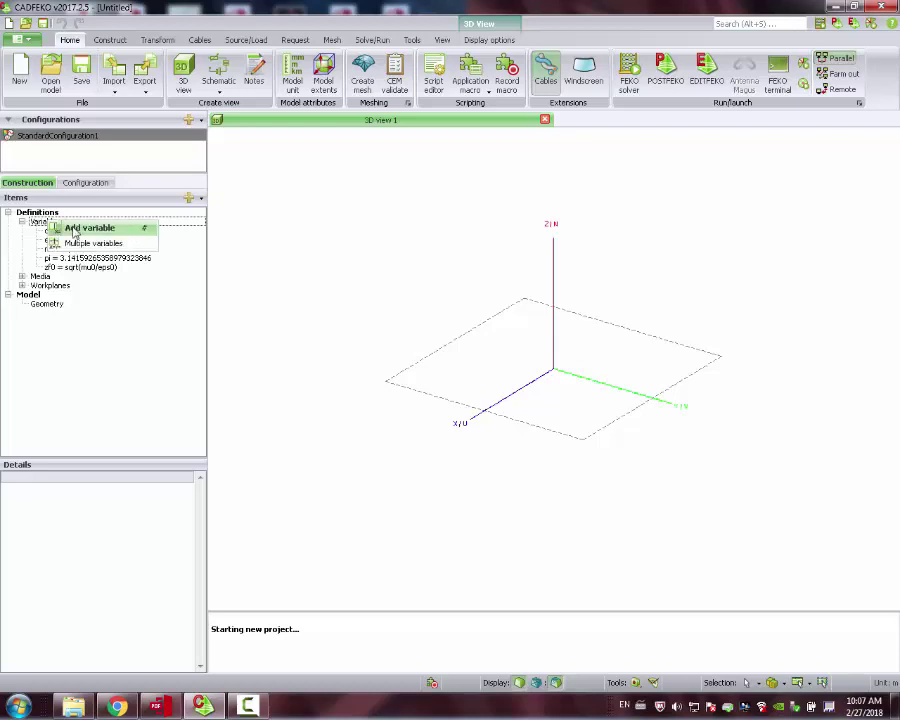
pyautogui.click(68, 228)
pyautogui.moveTo(170, 142); pyautogui.dragTo(401, 299)
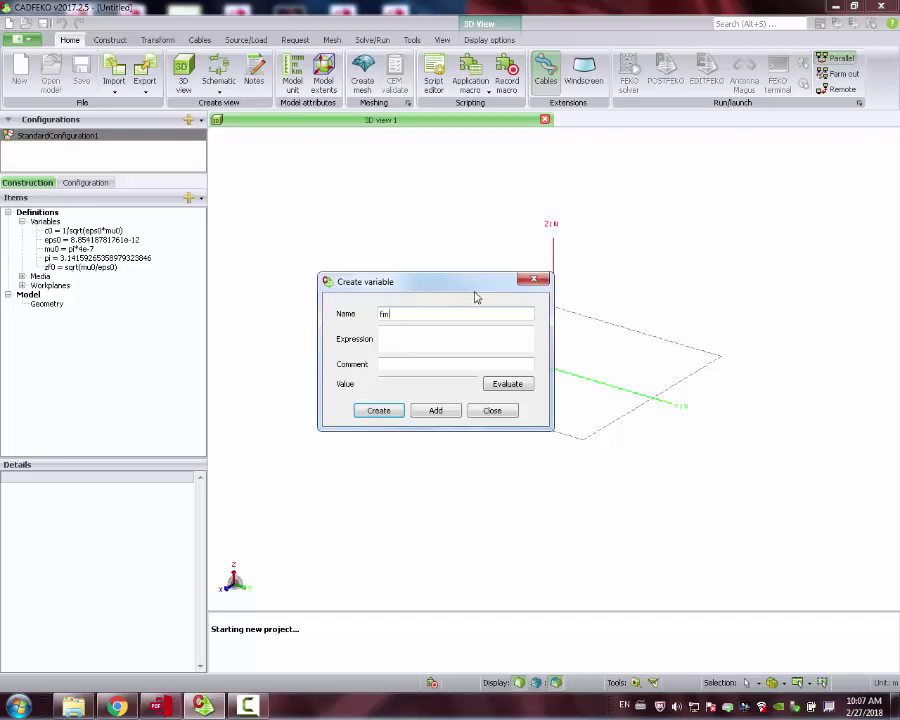
pyautogui.write('fmin')
pyautogui.press('Tab')
pyautogui.write('100')
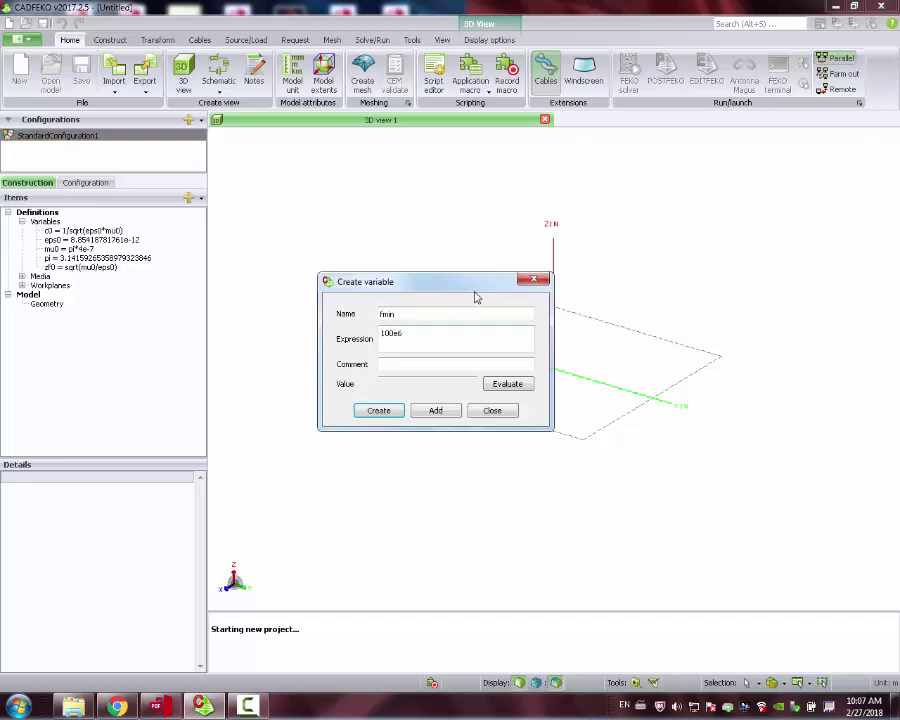
pyautogui.click(435, 410)
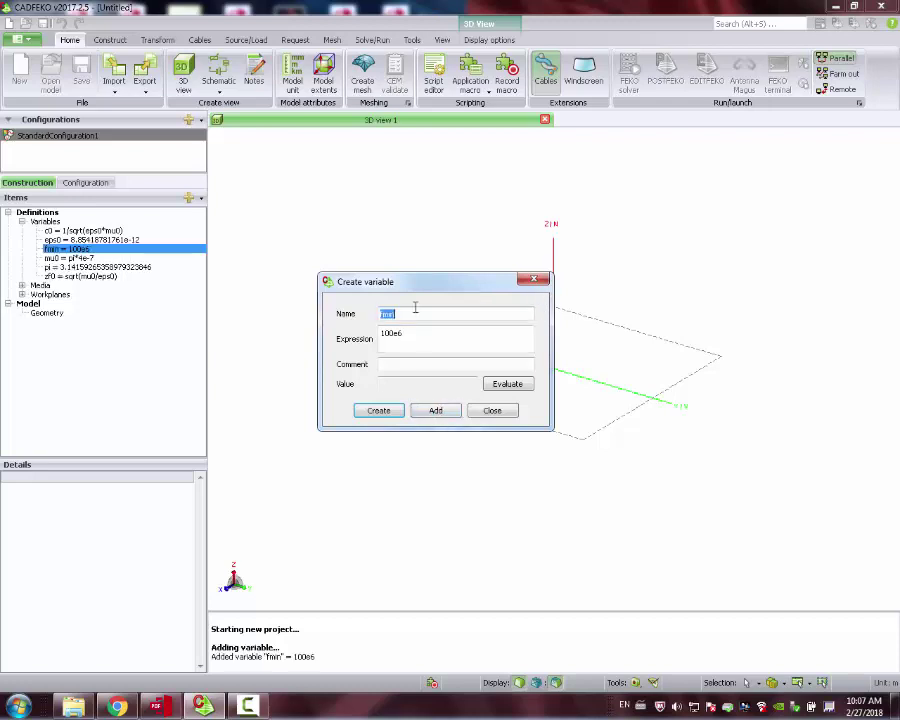
# Add the variables fmax = 200e6 and wire_radius = 1e-3
pyautogui.write('fmax')
pyautogui.doubleClick(387, 337)
pyautogui.click(406, 338)
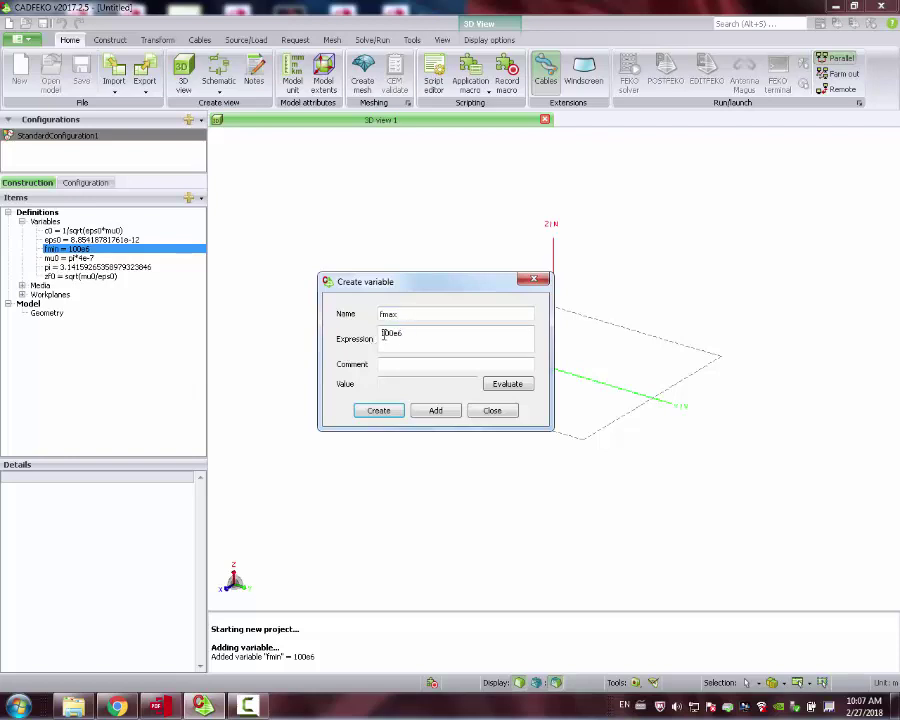
pyautogui.write('2')
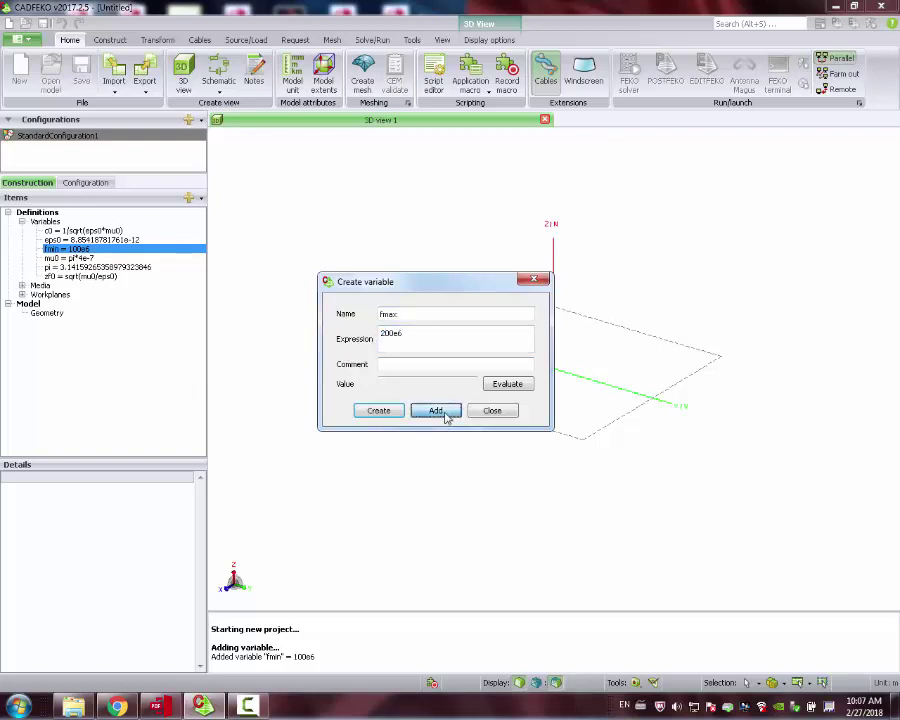
pyautogui.click(440, 411)
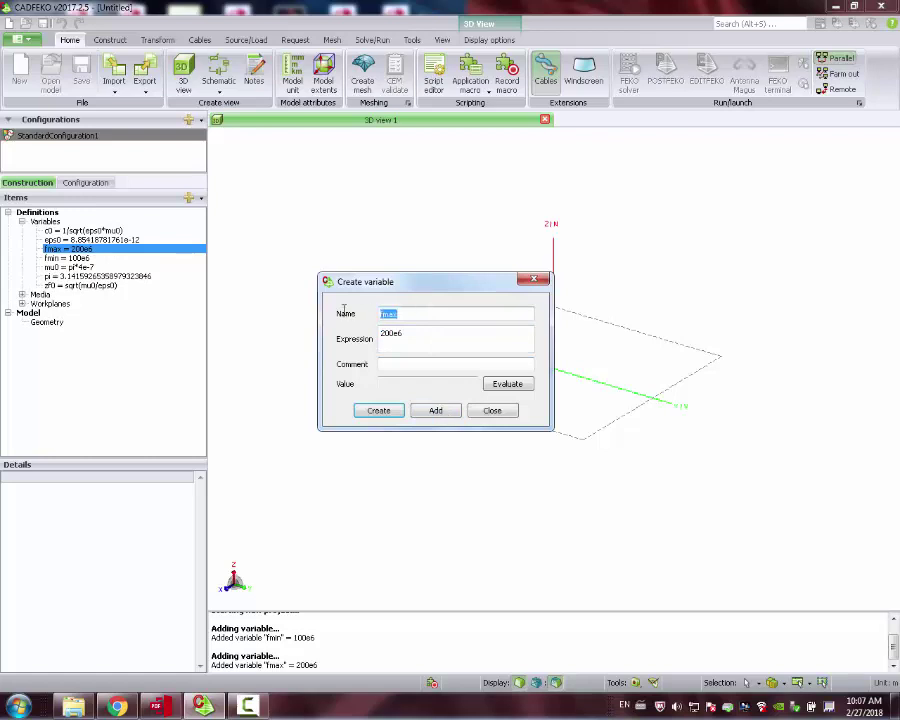
pyautogui.write('wire_radius')
pyautogui.press('Tab')
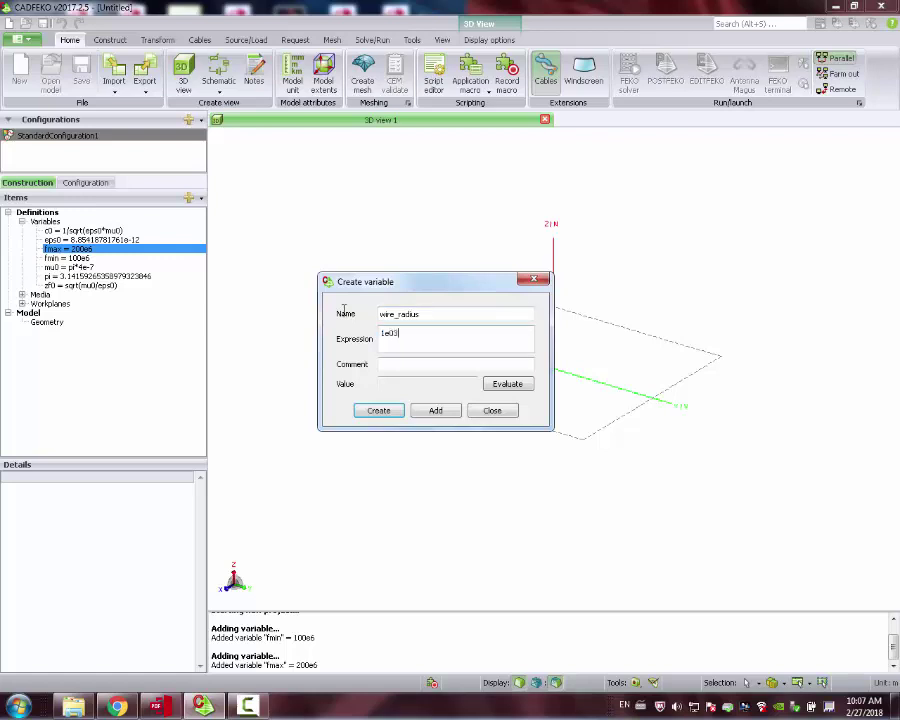
pyautogui.click(435, 411)
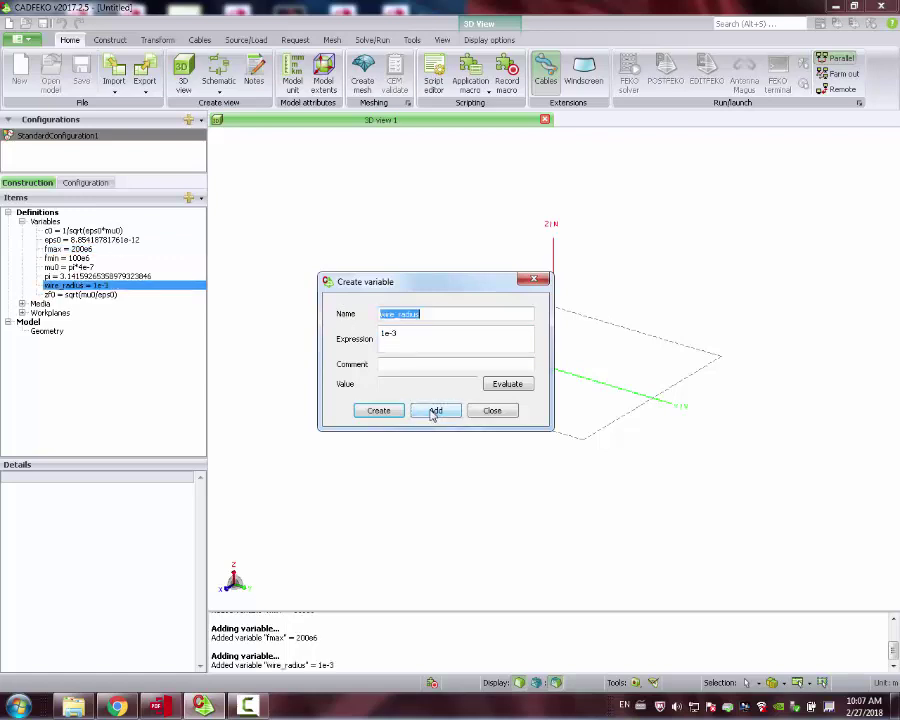
# Add the variable radius = c0/(2*pi*150e6) and close the variable form
pyautogui.write('ra')
pyautogui.press('Tab')
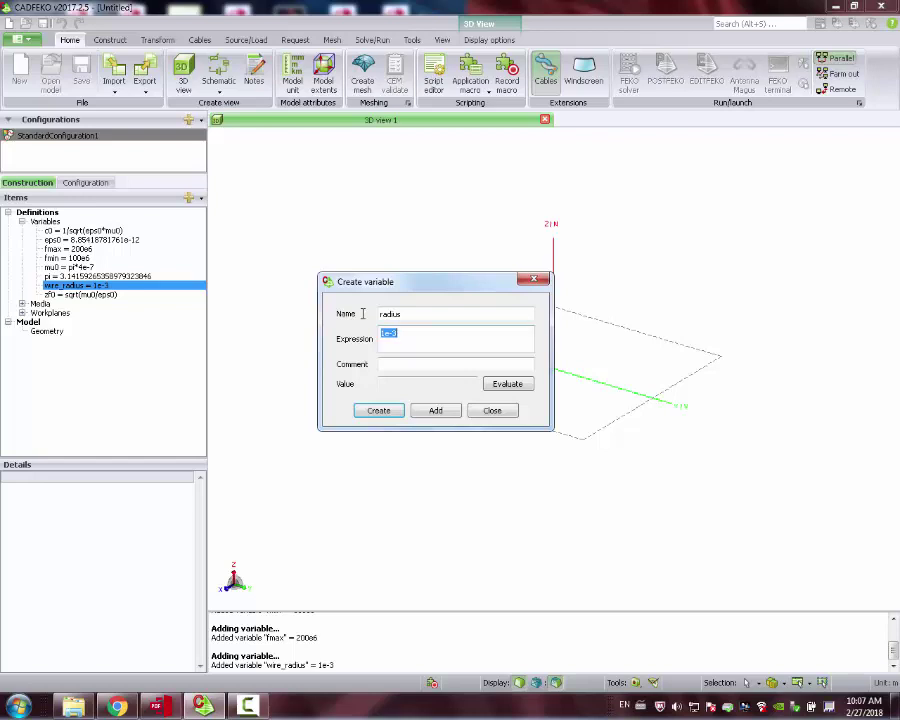
pyautogui.write('c0/(2*pi*150e6')
pyautogui.click(445, 416)
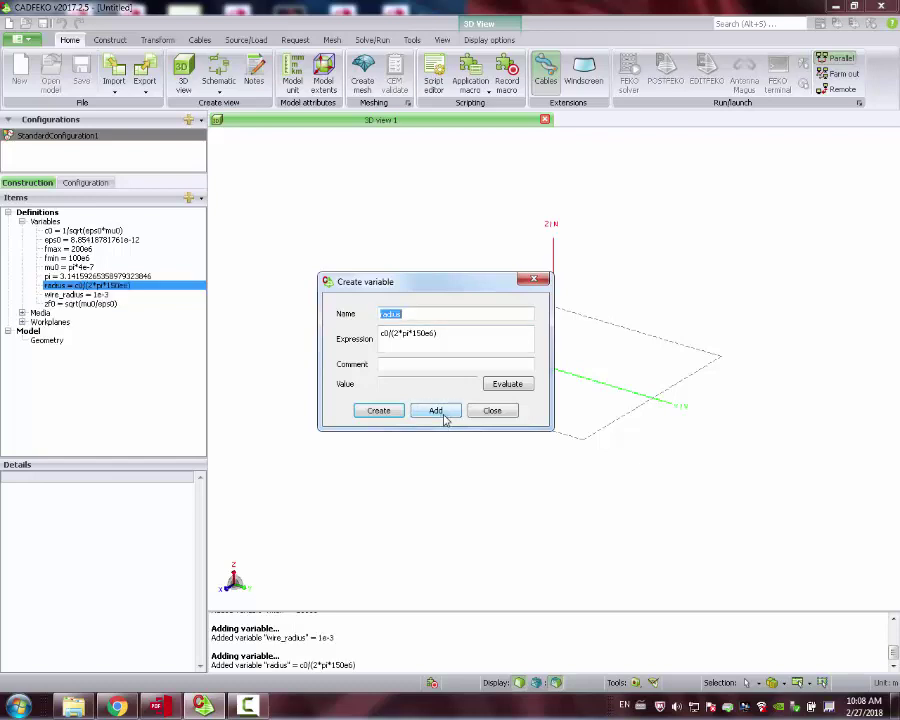
pyautogui.click(380, 418)
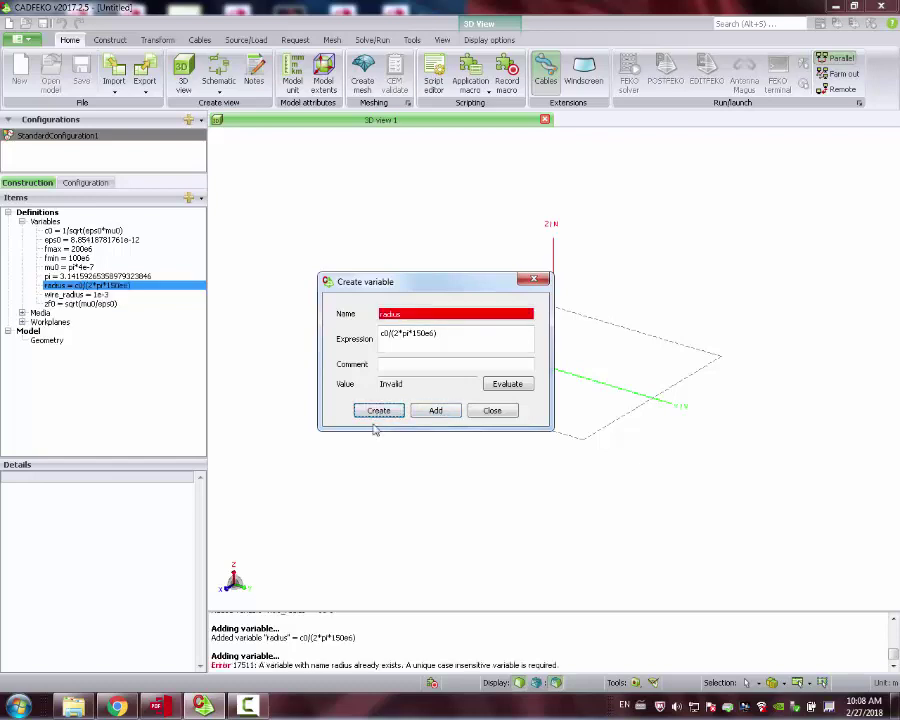
pyautogui.click(502, 414)
# Review the fmax, fmin and radius variable definitions
pyautogui.click(68, 249)
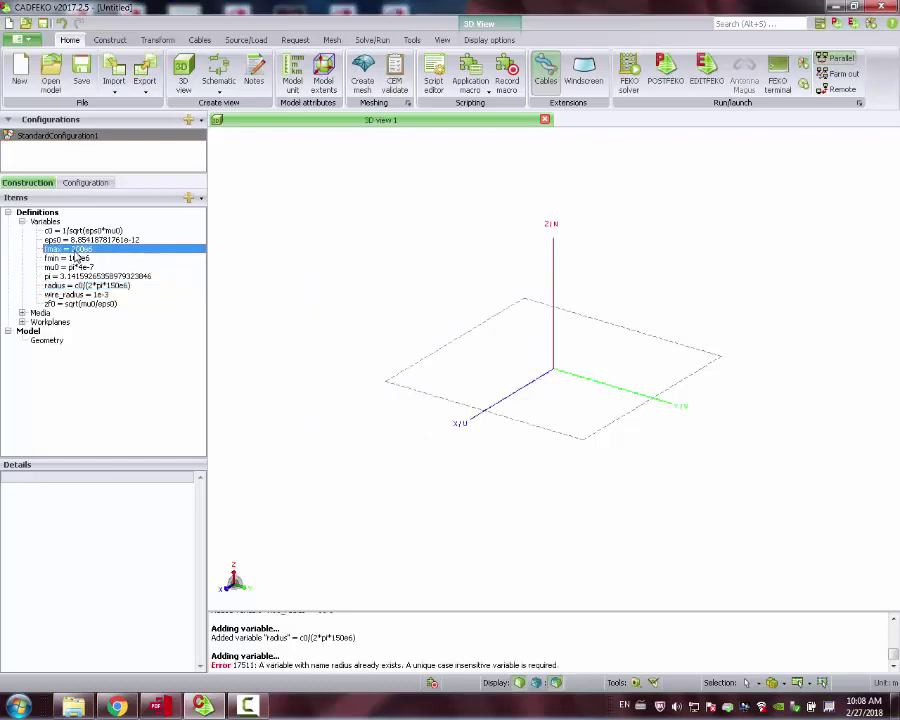
pyautogui.click(70, 258)
pyautogui.click(88, 285)
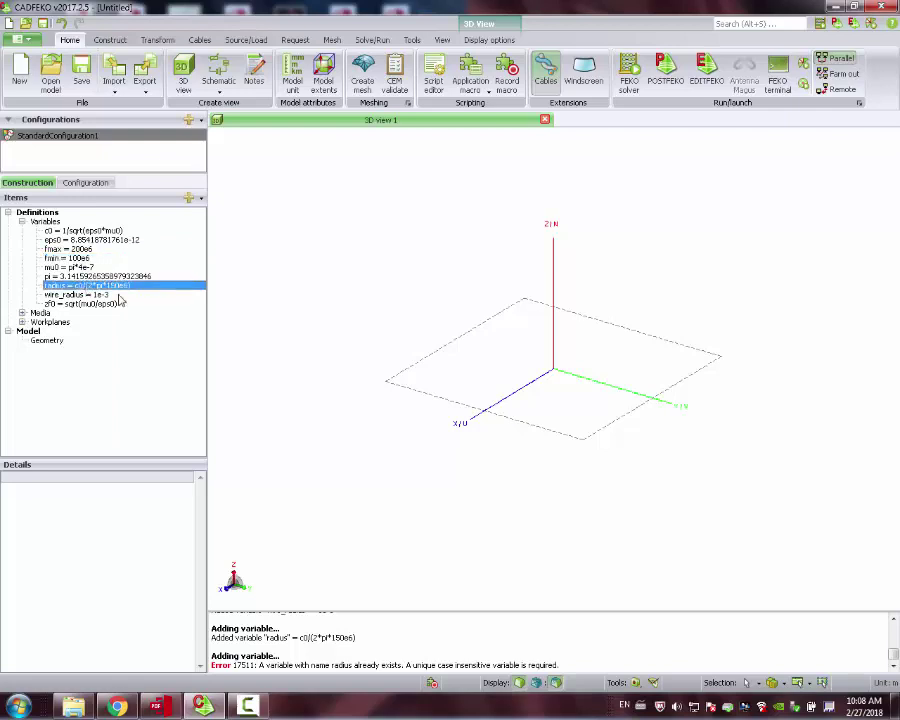
pyautogui.moveTo(436, 257); pyautogui.dragTo(390, 225)
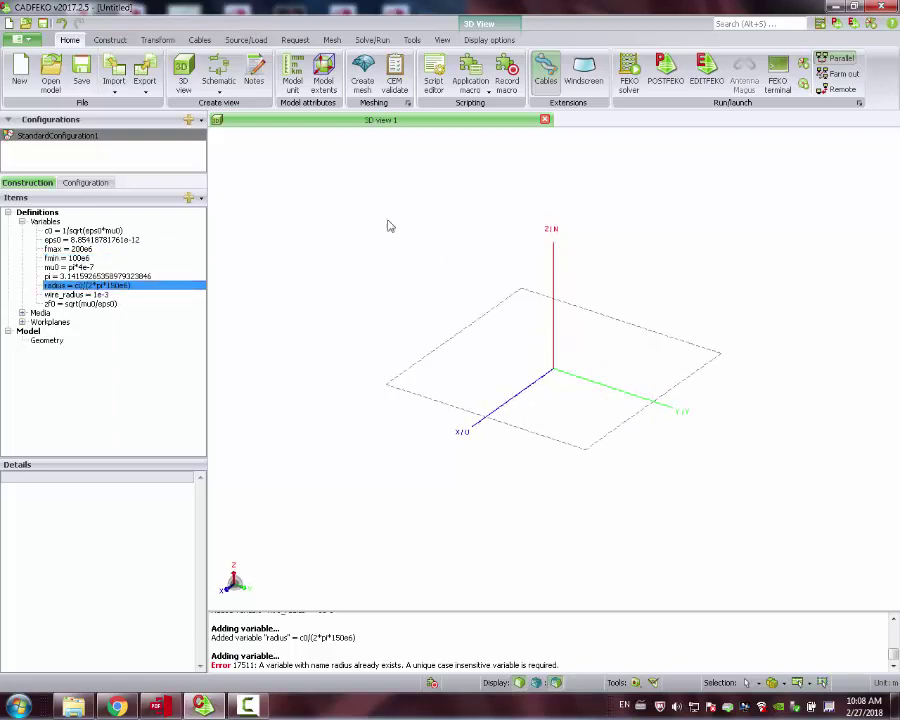
# Create a 0–360° elliptic arc at 0,0,0 with Ru and Rv both set to radius
pyautogui.click(122, 42)
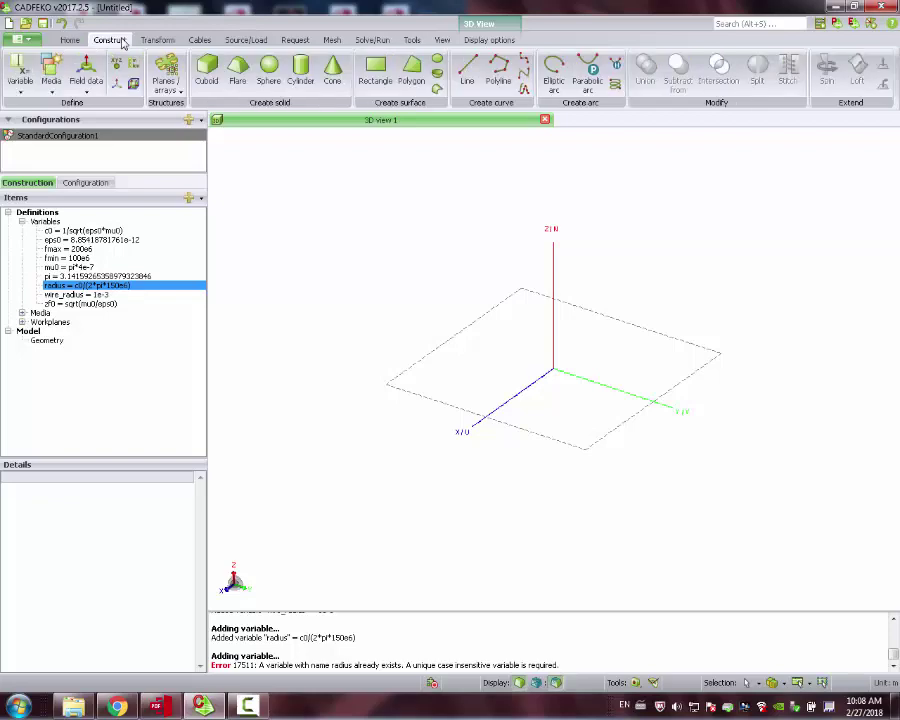
pyautogui.click(553, 75)
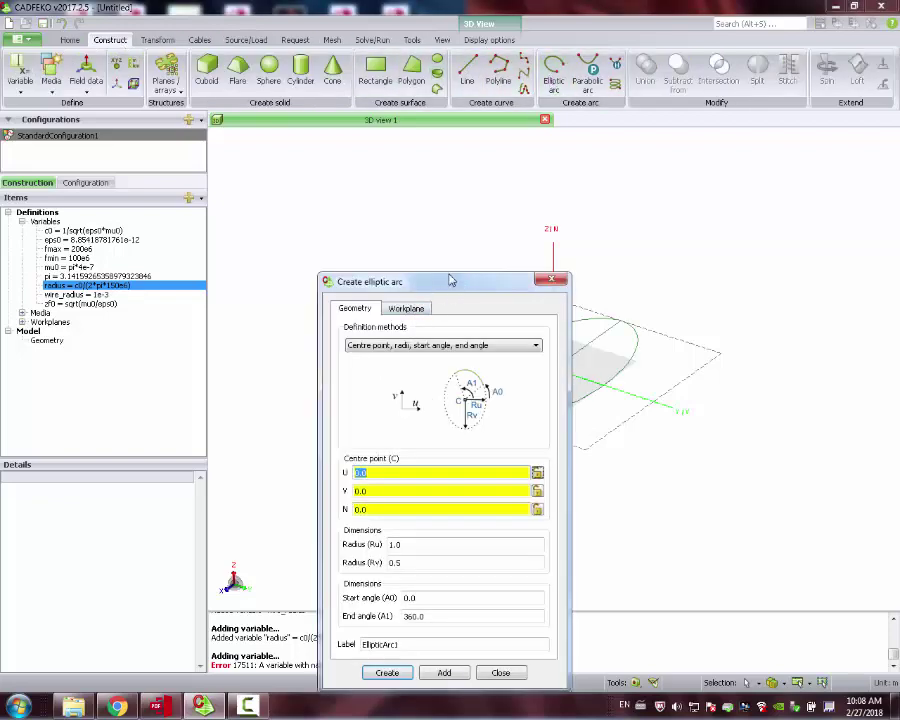
pyautogui.moveTo(433, 267); pyautogui.dragTo(330, 100)
pyautogui.click(287, 375)
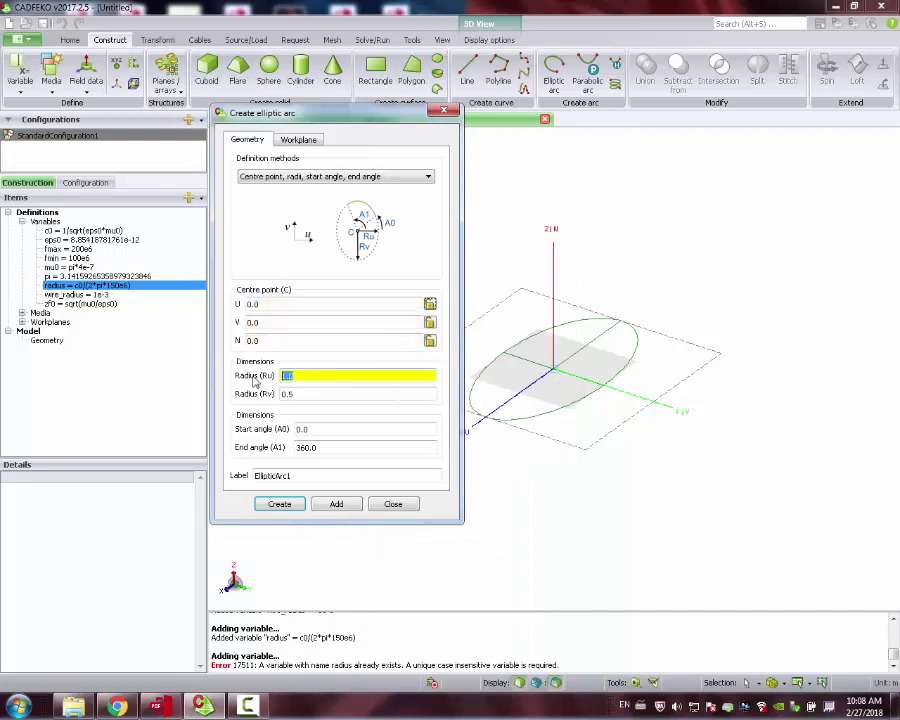
pyautogui.write('radius')
pyautogui.press('Tab')
pyautogui.write('radi')
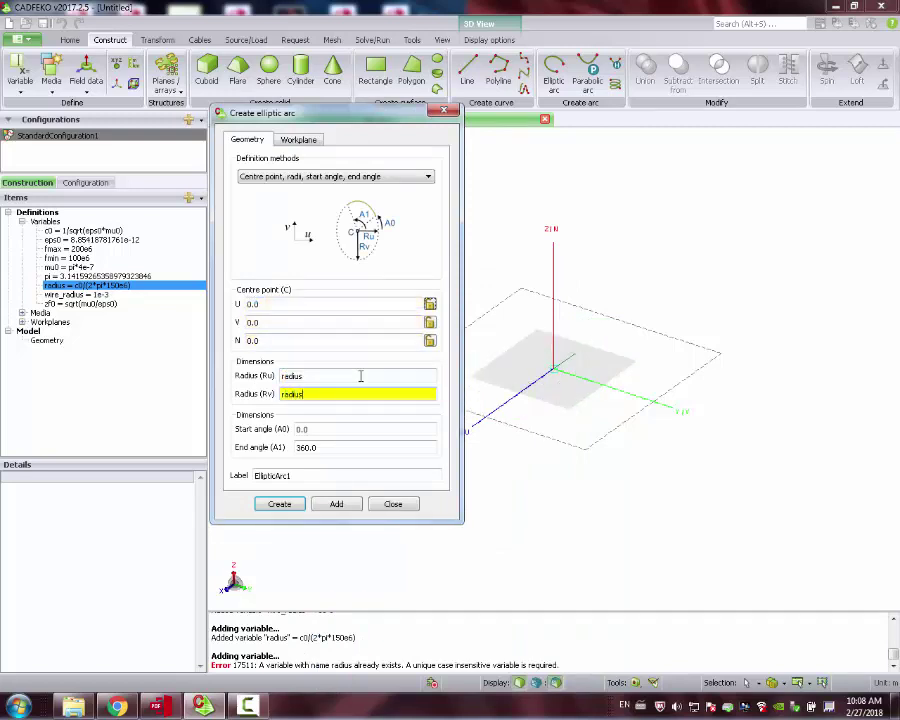
pyautogui.click(563, 428)
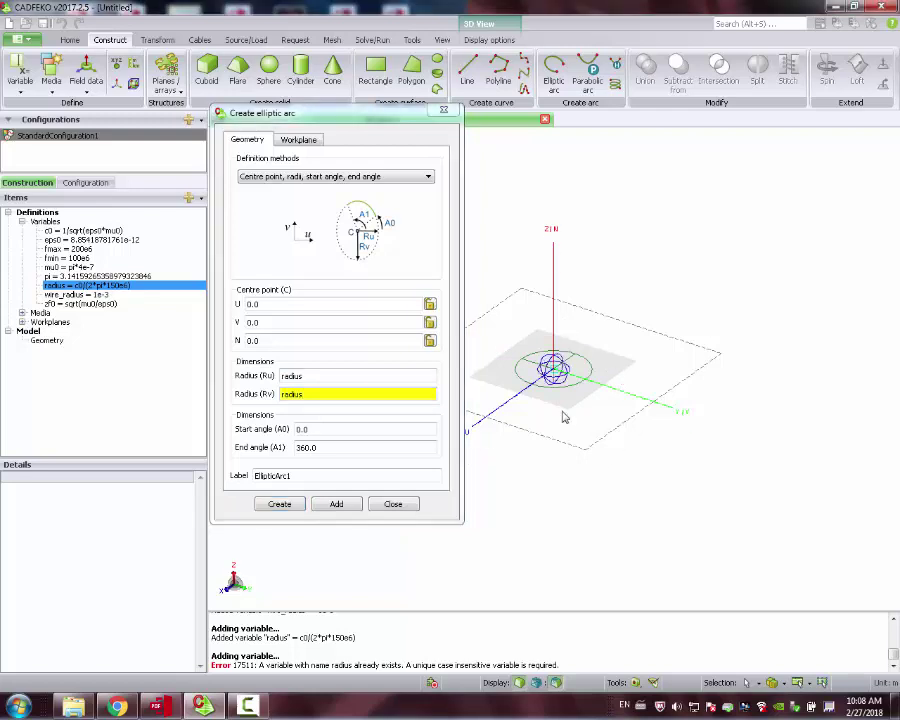
pyautogui.click(335, 396)
pyautogui.write('/2')
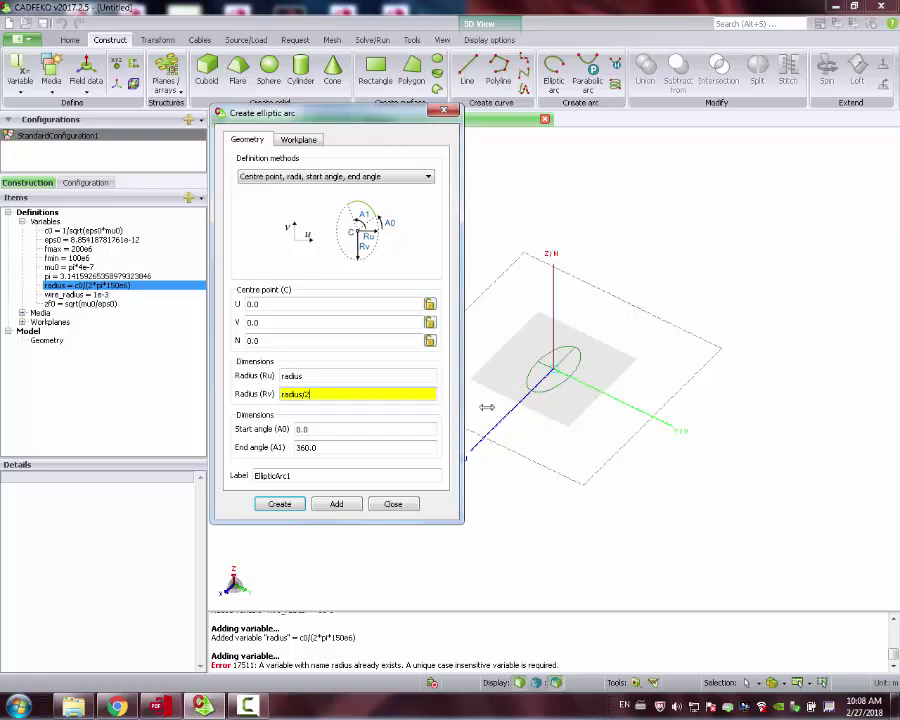
pyautogui.doubleClick(323, 392)
pyautogui.click(320, 392)
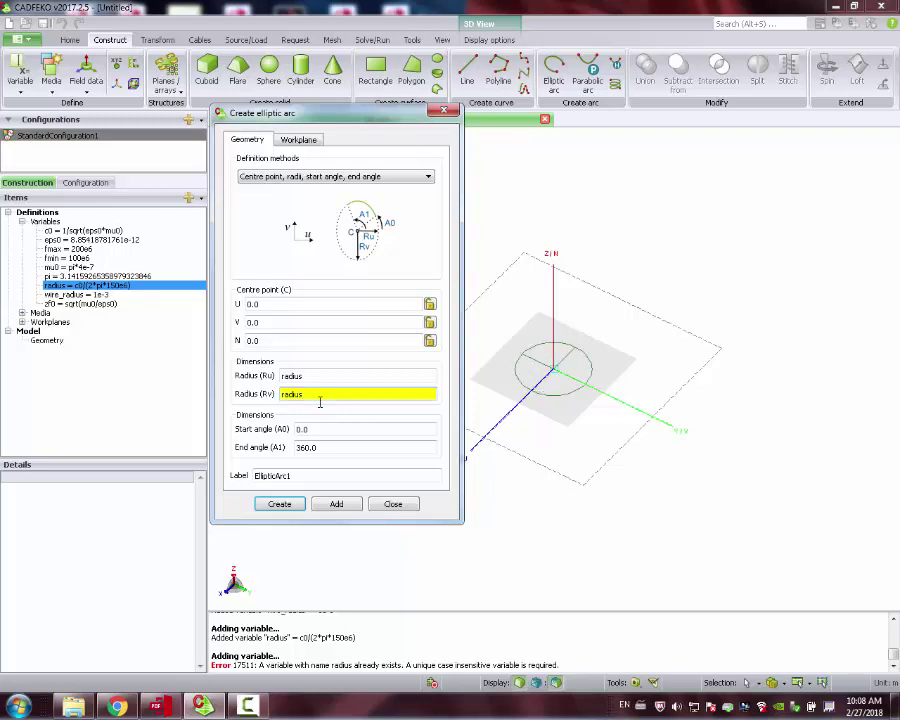
pyautogui.click(297, 505)
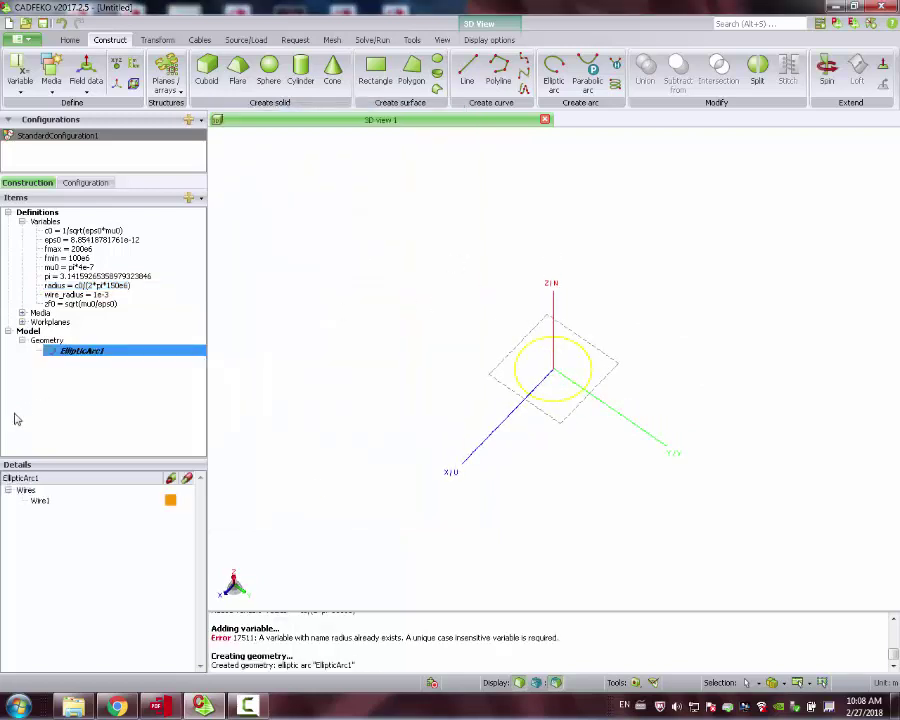
# Give Wire1 a local wire radius of wire_radius in its edge properties
pyautogui.click(38, 501)
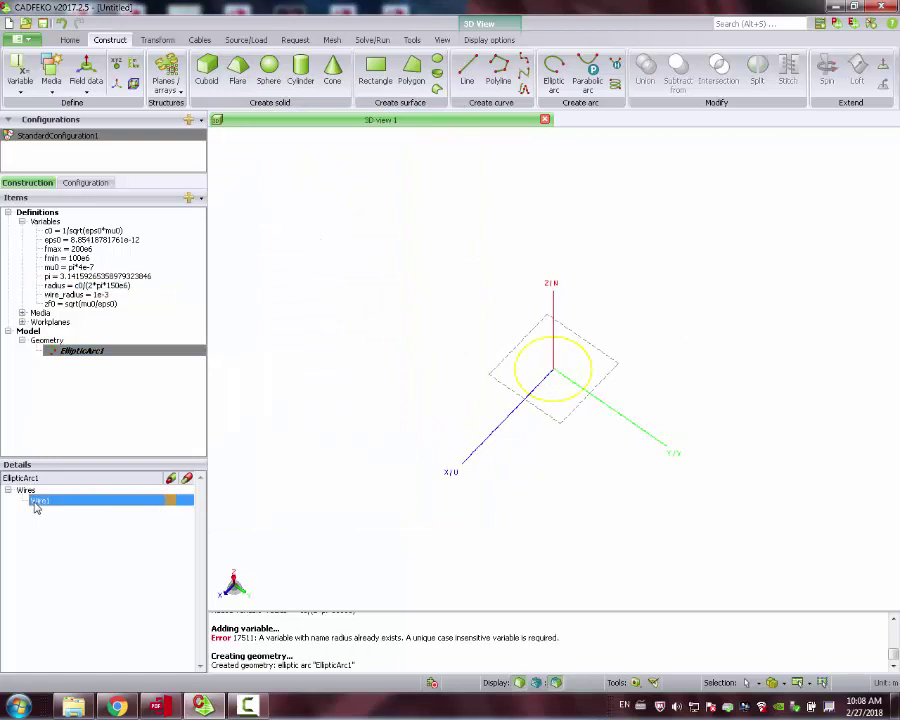
pyautogui.rightClick(38, 501)
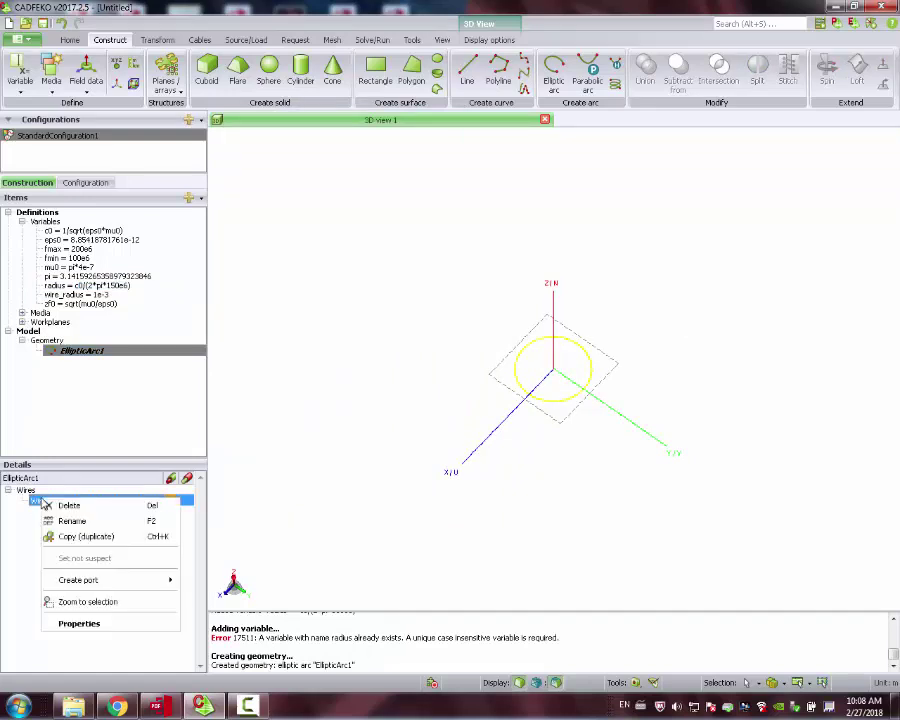
pyautogui.click(82, 622)
pyautogui.click(275, 176)
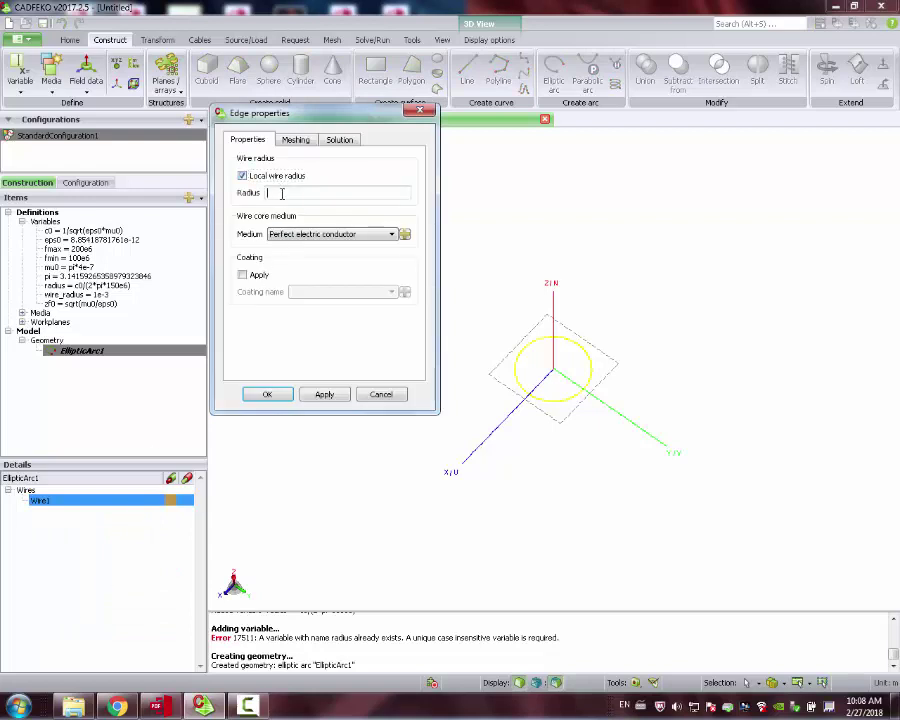
pyautogui.click(295, 191)
pyautogui.write('wire_radius')
pyautogui.click(289, 395)
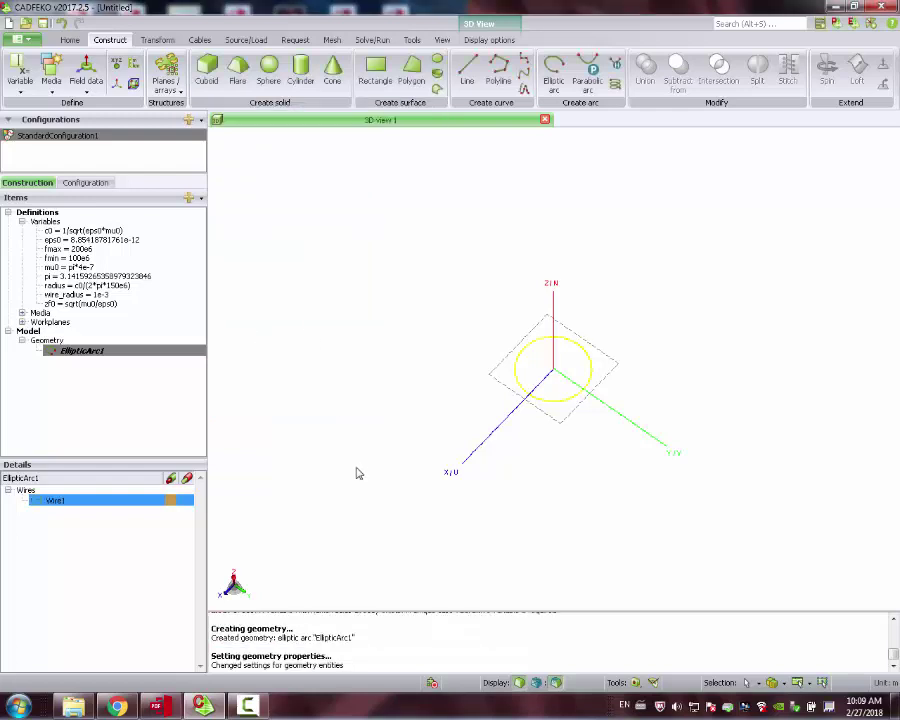
# Create wire port Port1 on the start segment of Wire1
pyautogui.rightClick(82, 505)
pyautogui.moveTo(212, 584)
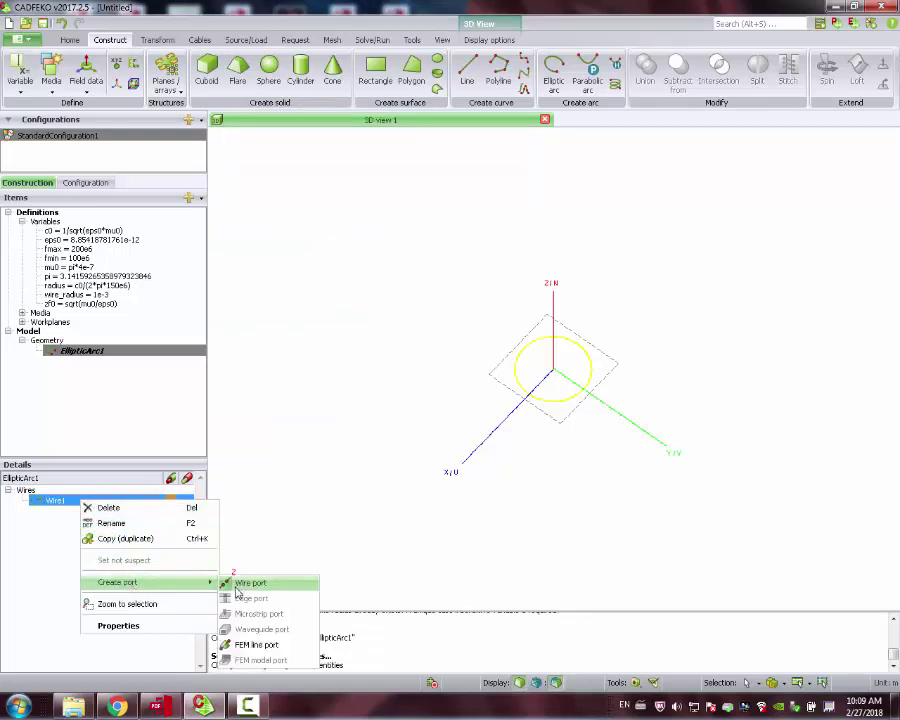
pyautogui.click(354, 372)
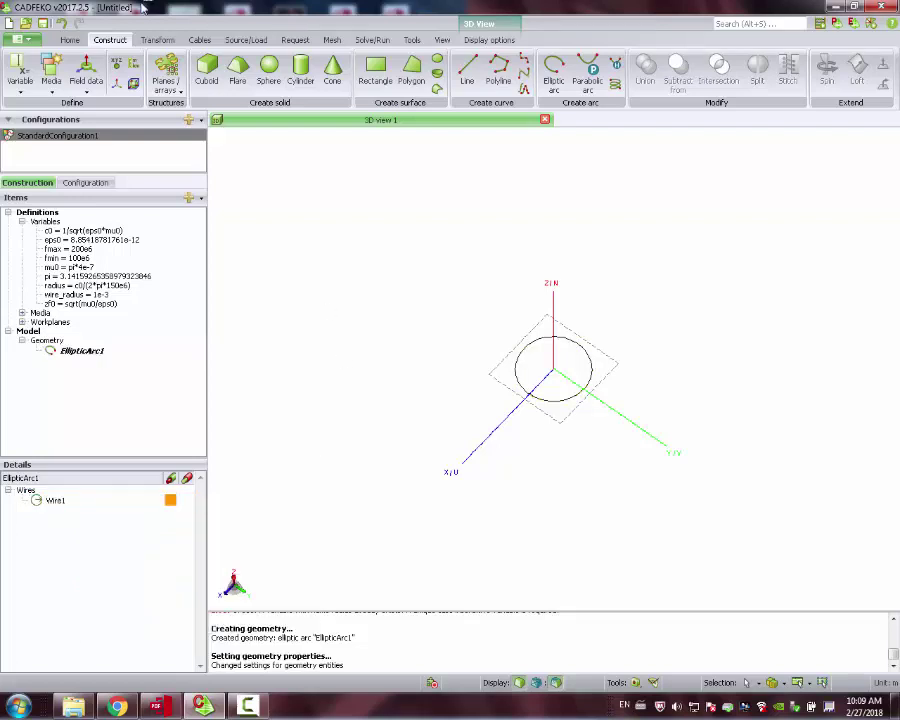
pyautogui.click(55, 500)
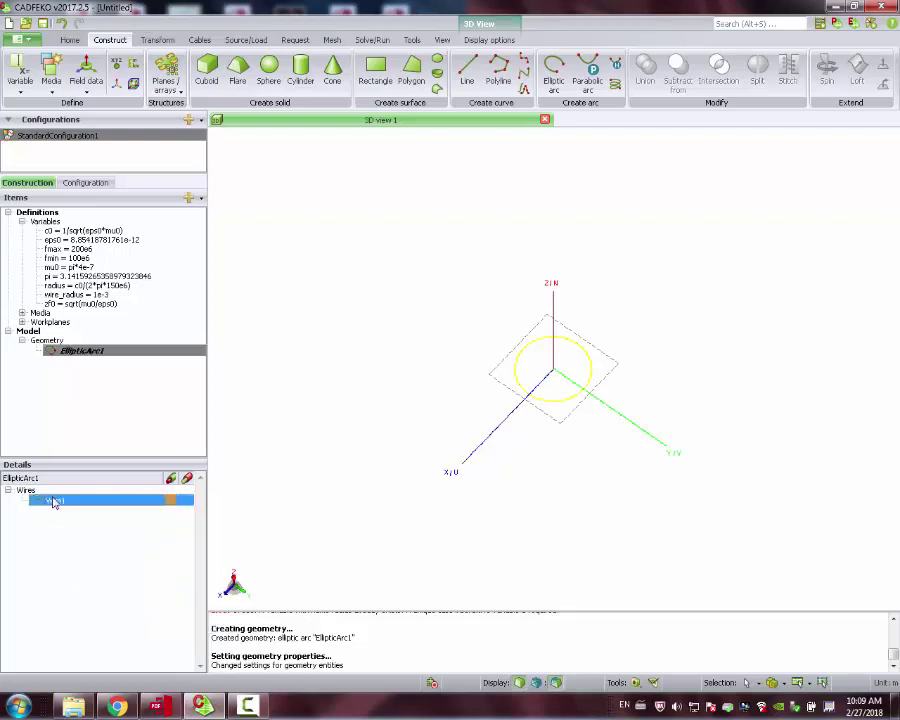
pyautogui.click(268, 43)
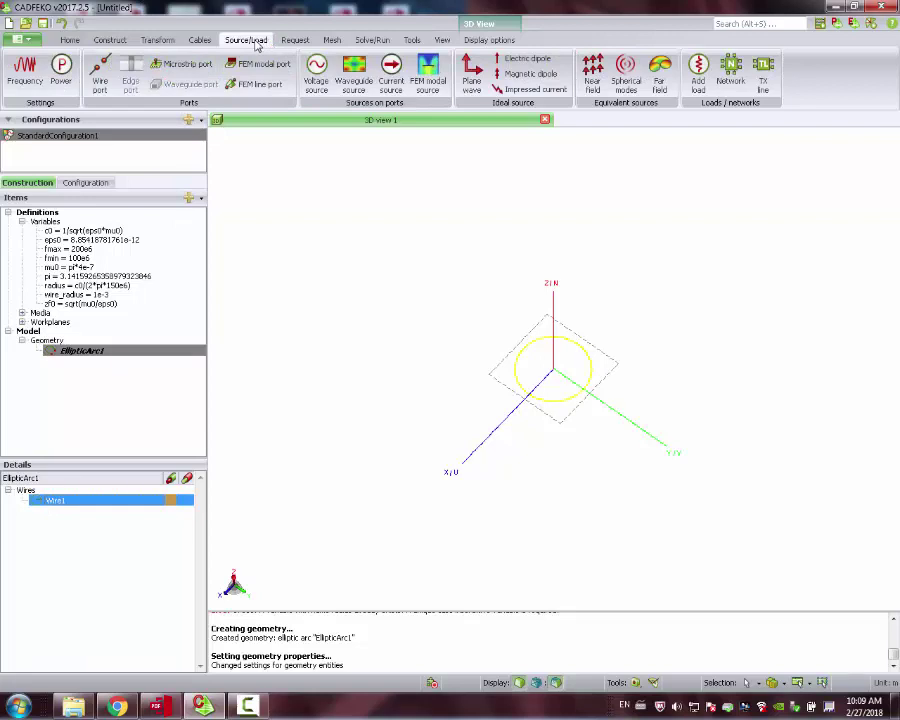
pyautogui.click(97, 70)
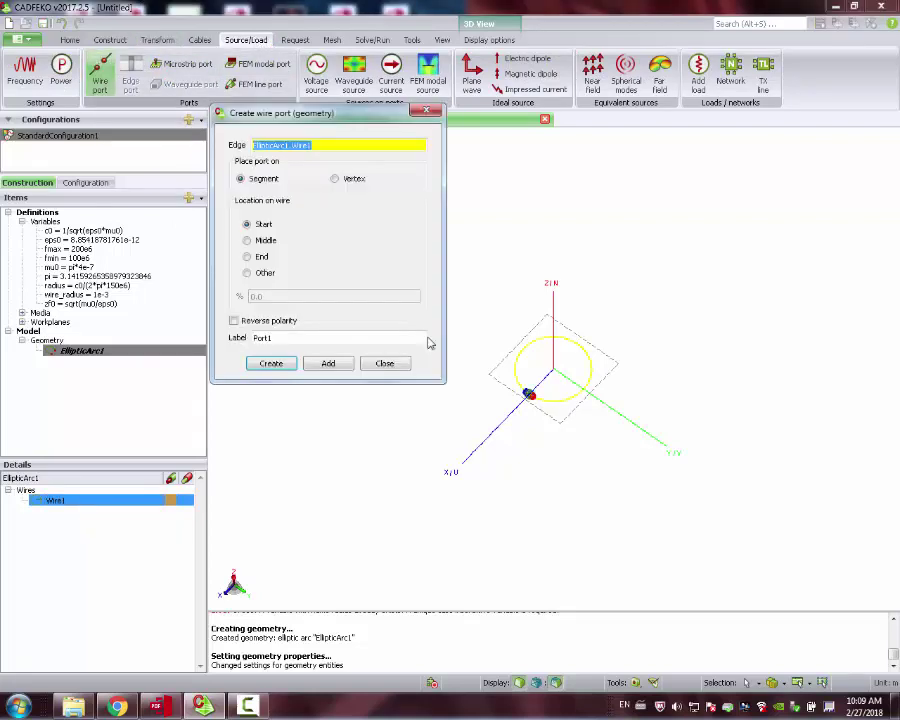
pyautogui.click(272, 364)
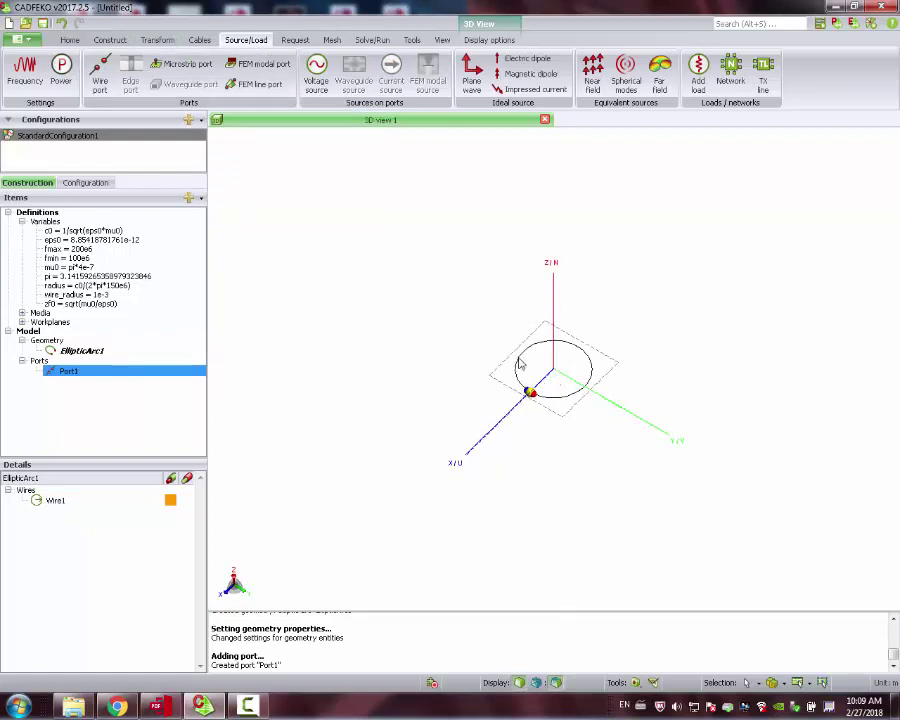
pyautogui.scroll(4, 529, 405)
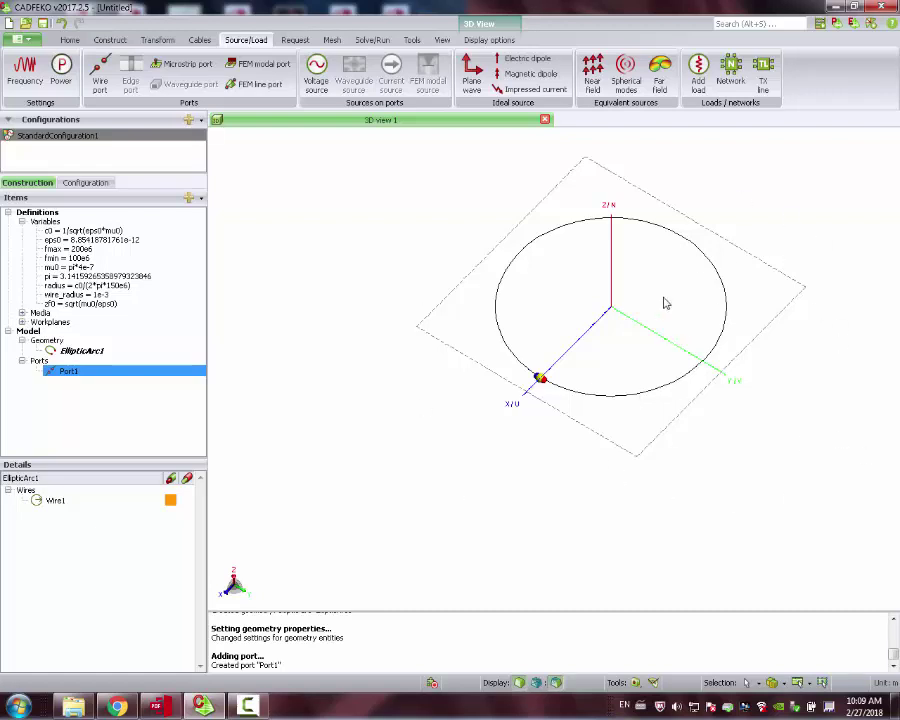
pyautogui.moveTo(453, 285); pyautogui.dragTo(416, 342)
pyautogui.scroll(-4, 448, 372)
# Add VoltageSource1 on Port1 with 1 V, 0° and 50 Ohm
pyautogui.click(316, 70)
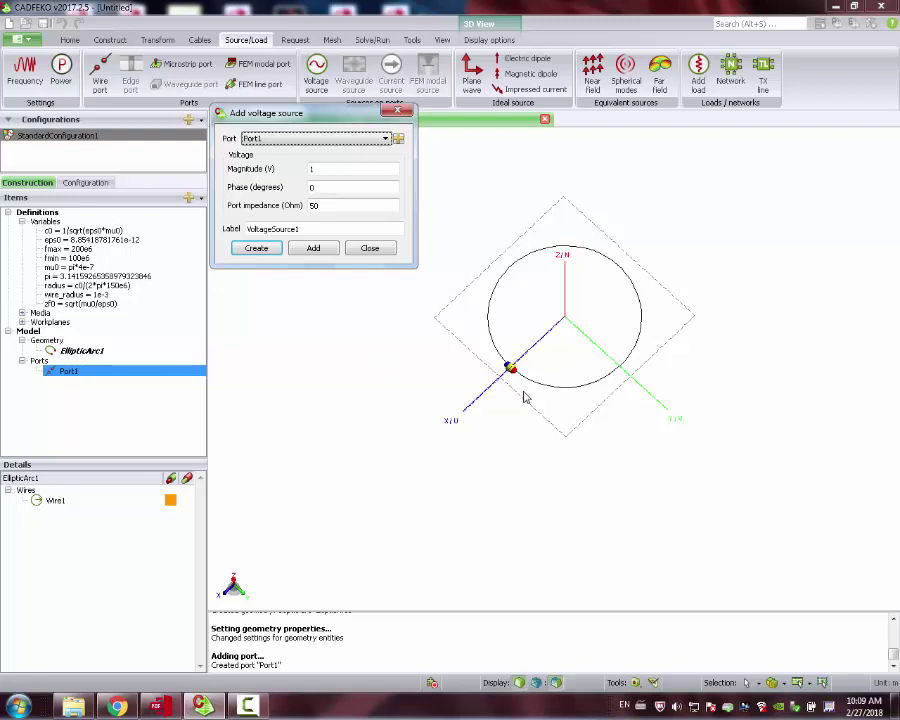
pyautogui.click(270, 250)
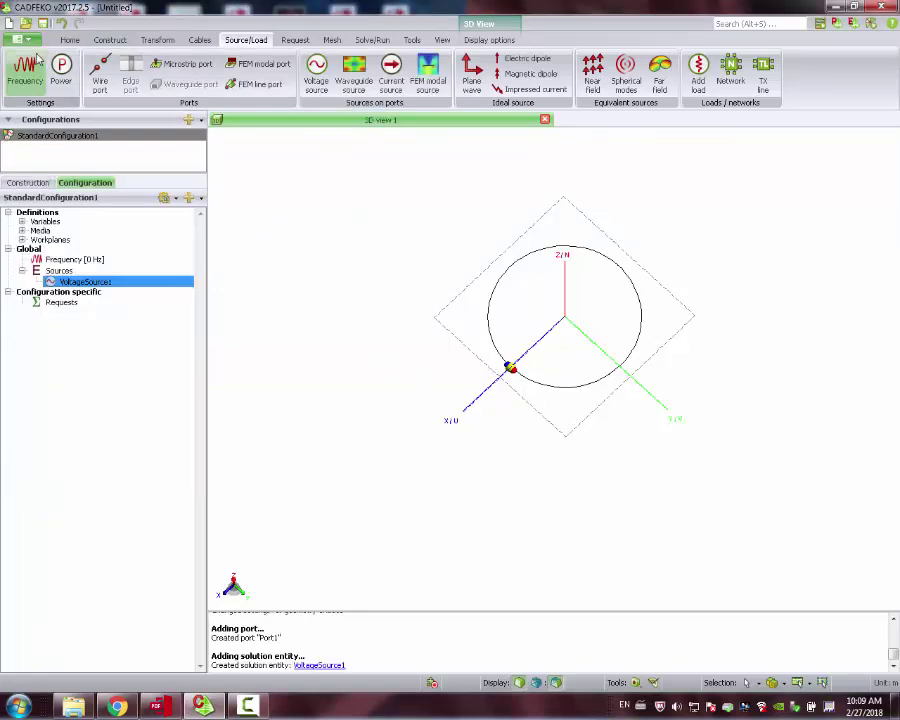
# Set 11 linearly spaced frequency points from fmin to fmax (100–200 MHz)
pyautogui.click(25, 72)
pyautogui.click(313, 160)
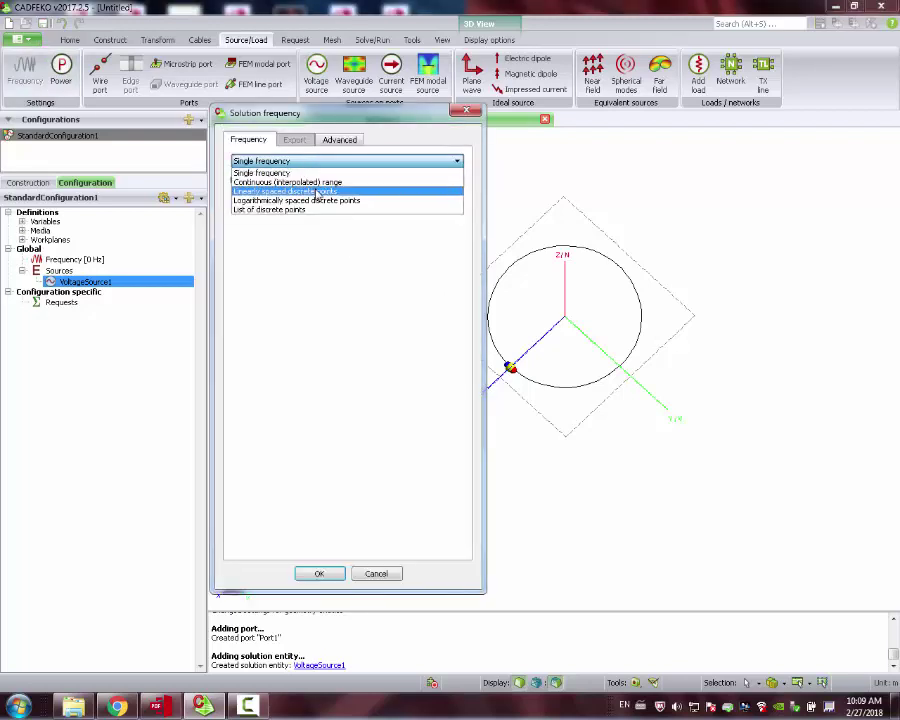
pyautogui.click(316, 191)
pyautogui.click(360, 179)
pyautogui.write('f')
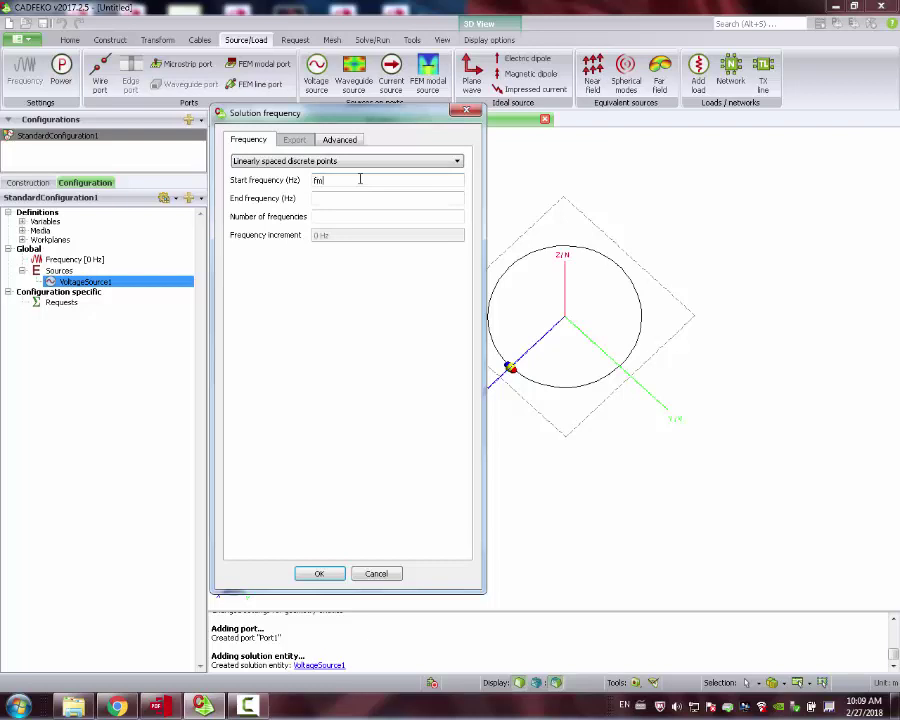
pyautogui.write('min')
pyautogui.press('Tab')
pyautogui.write('fmax')
pyautogui.press('Tab')
pyautogui.write('11')
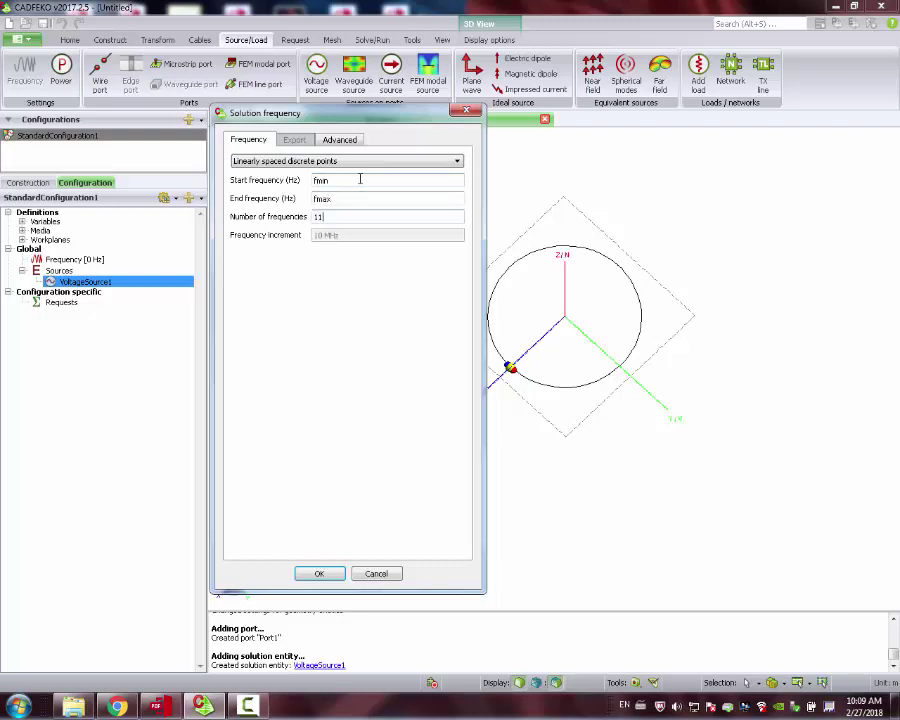
pyautogui.click(317, 573)
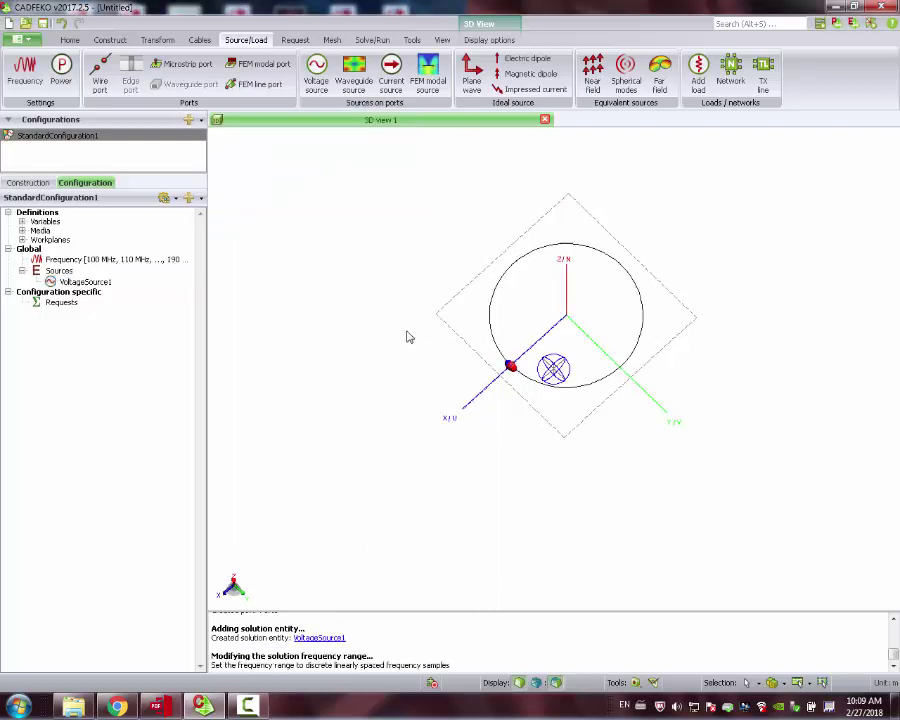
pyautogui.moveTo(403, 341); pyautogui.dragTo(430, 200)
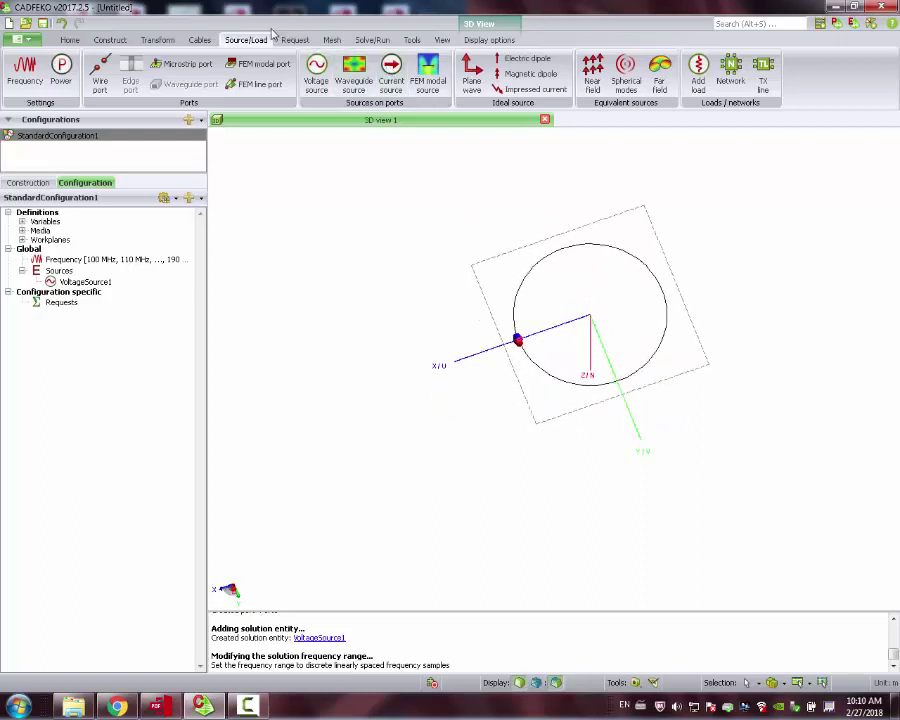
# Set the near-field start to 0, -2, -2 and the end to 0, 2, 2
pyautogui.click(294, 39)
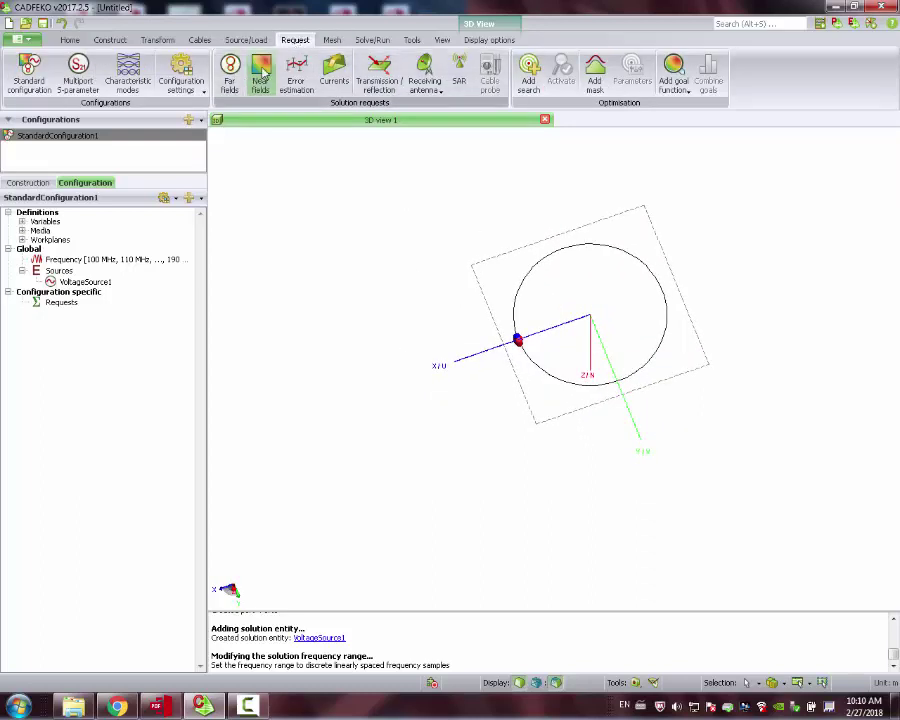
pyautogui.click(261, 73)
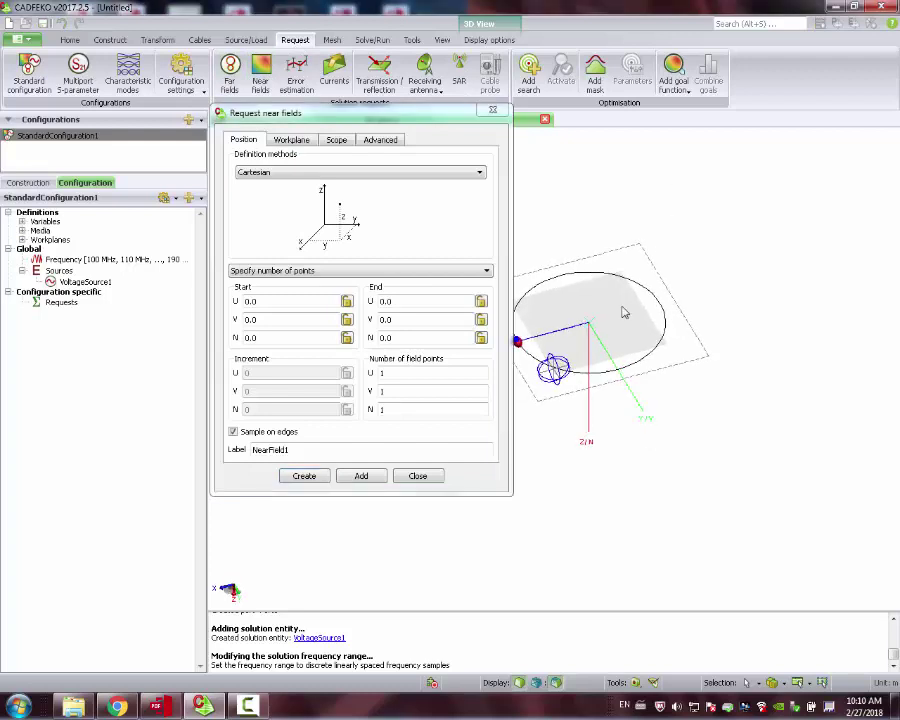
pyautogui.click(267, 302)
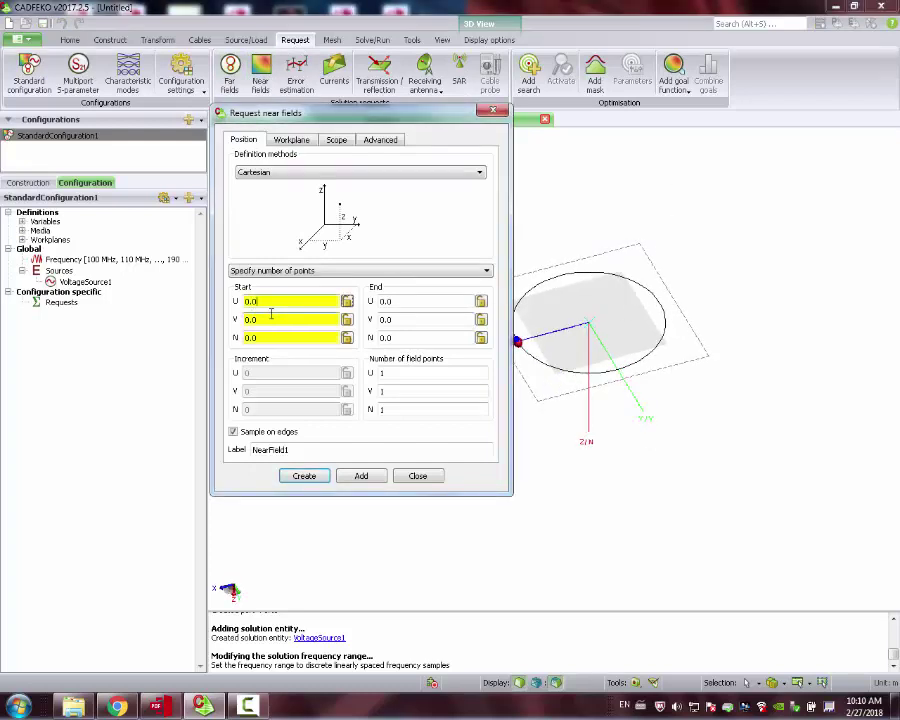
pyautogui.moveTo(271, 318); pyautogui.dragTo(236, 318)
pyautogui.press('Tab')
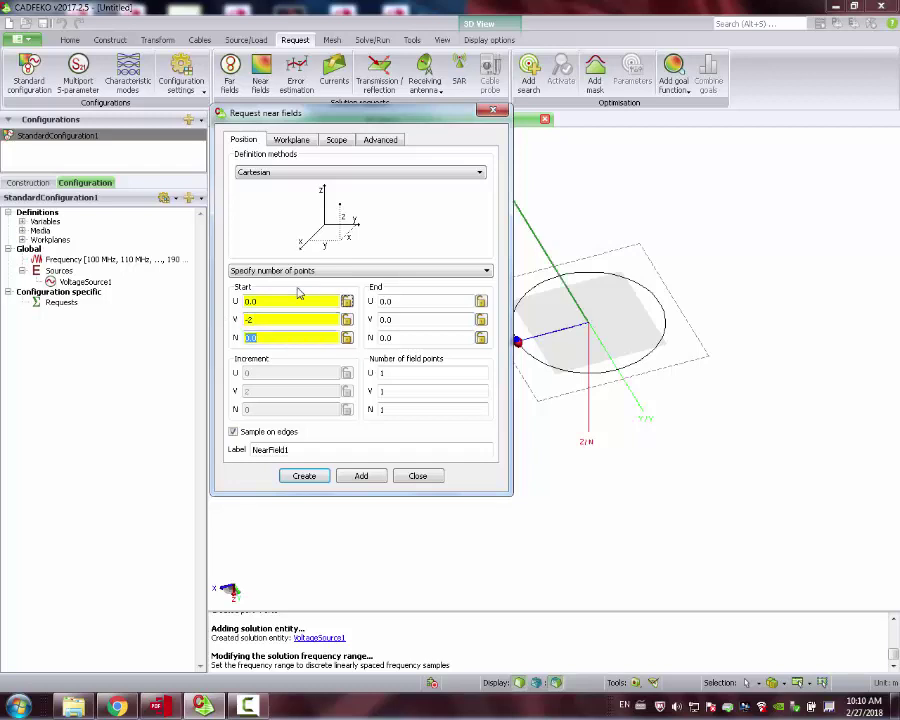
pyautogui.write('-2')
pyautogui.press('Tab')
pyautogui.press('Tab')
pyautogui.write('2')
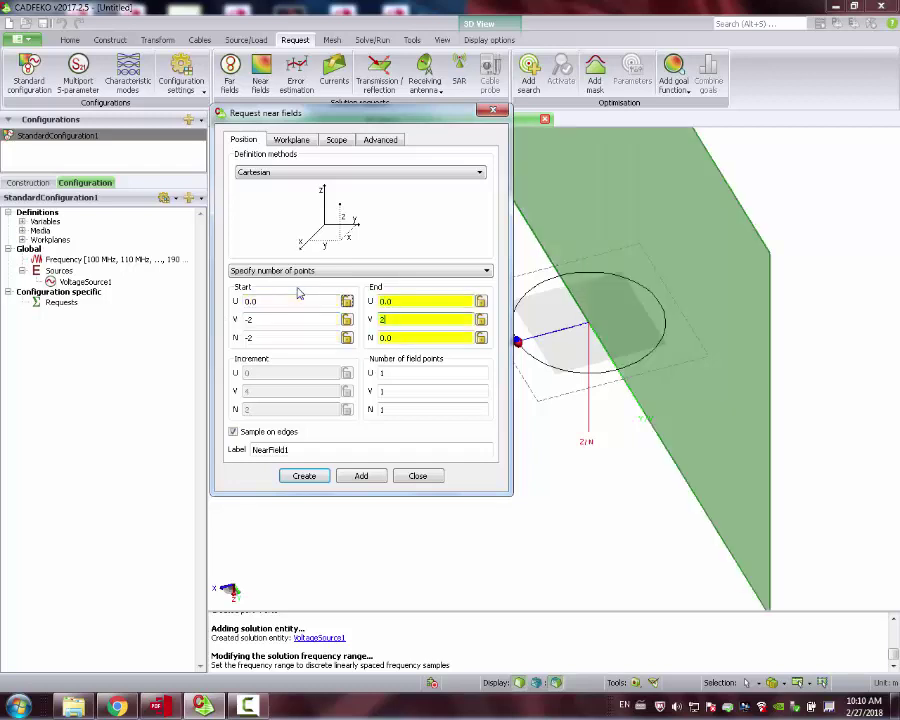
pyautogui.press('Tab')
pyautogui.write('2')
pyautogui.moveTo(837, 419); pyautogui.dragTo(647, 243)
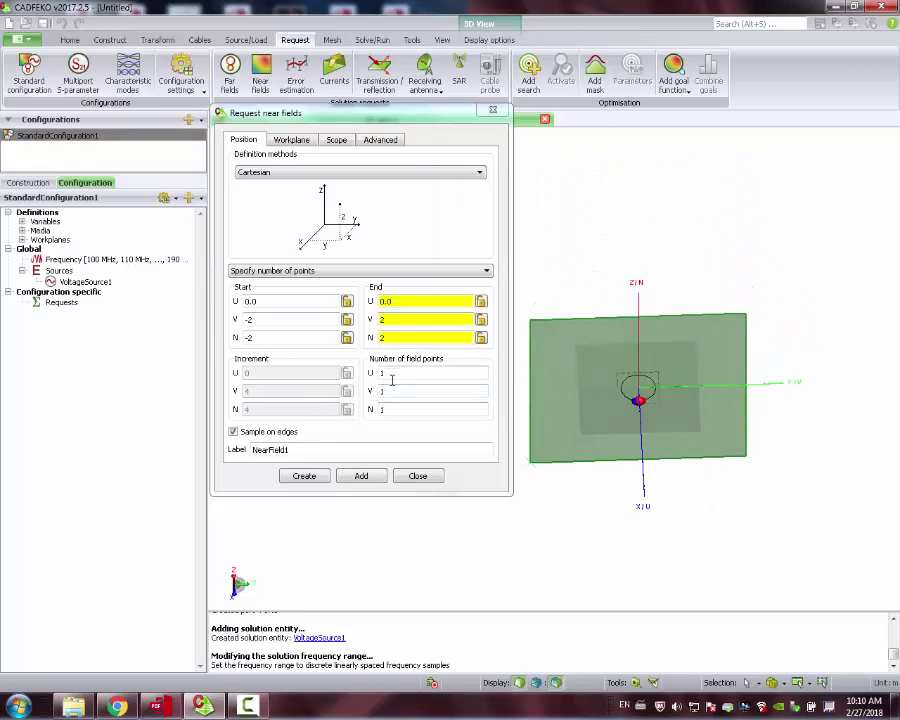
# Use 1×21×21 field points and create NearField1
pyautogui.press('Tab')
pyautogui.press('Tab')
pyautogui.press('Tab')
pyautogui.write('21')
pyautogui.press('Tab')
pyautogui.write('21')
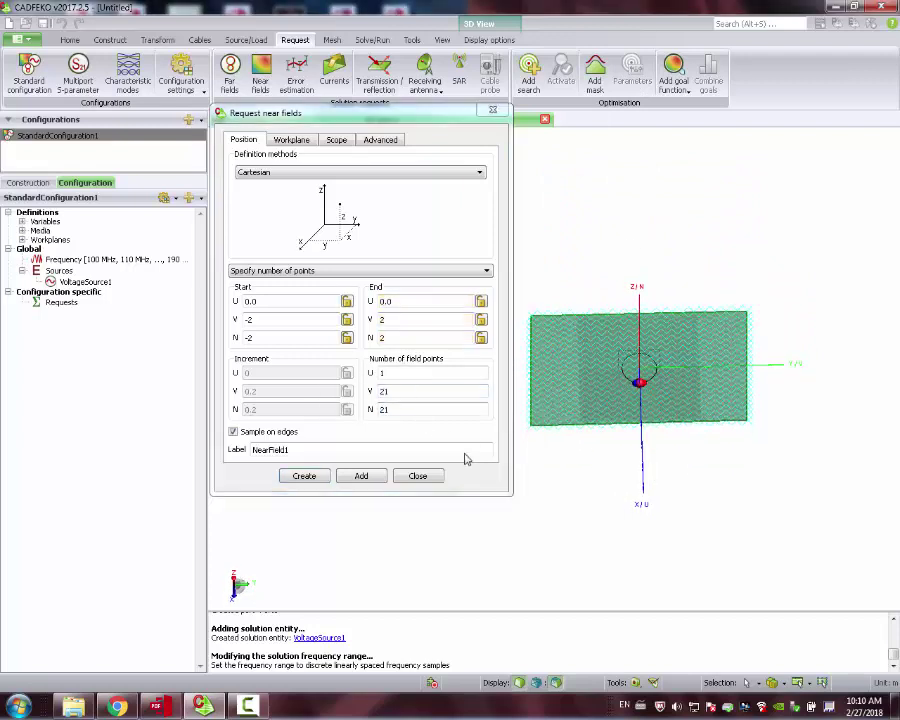
pyautogui.click(321, 479)
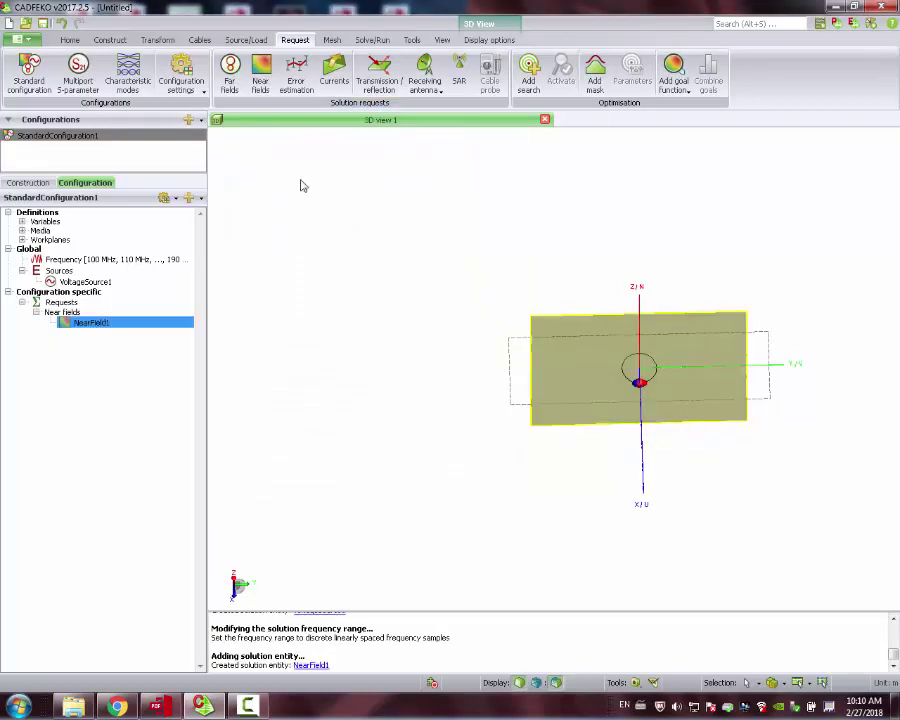
# Create the full 3D far-field request FarField1 in 5° steps and hide it from view
pyautogui.click(233, 75)
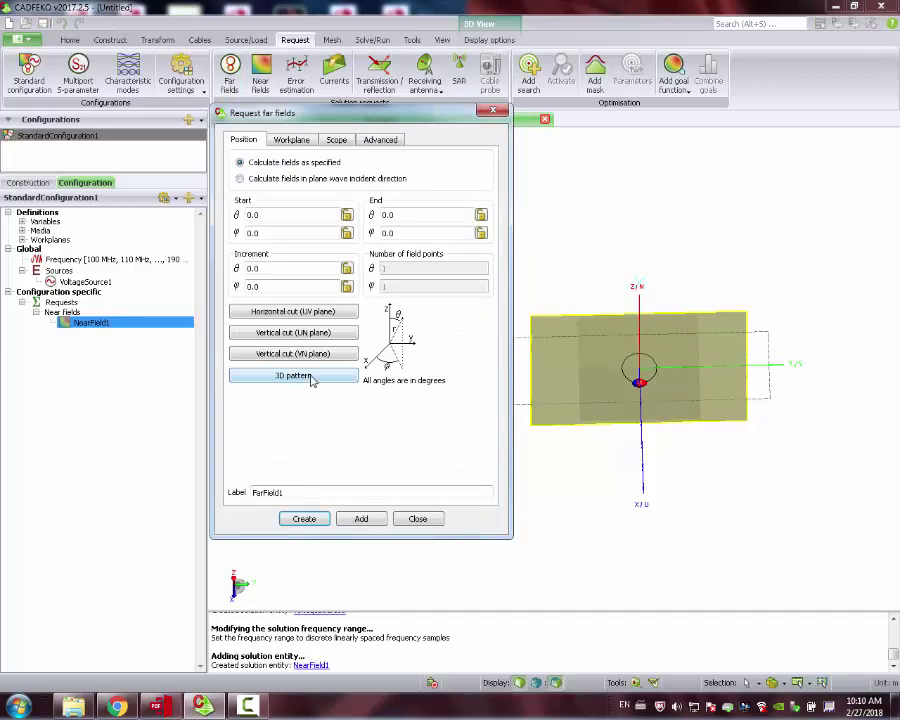
pyautogui.click(311, 377)
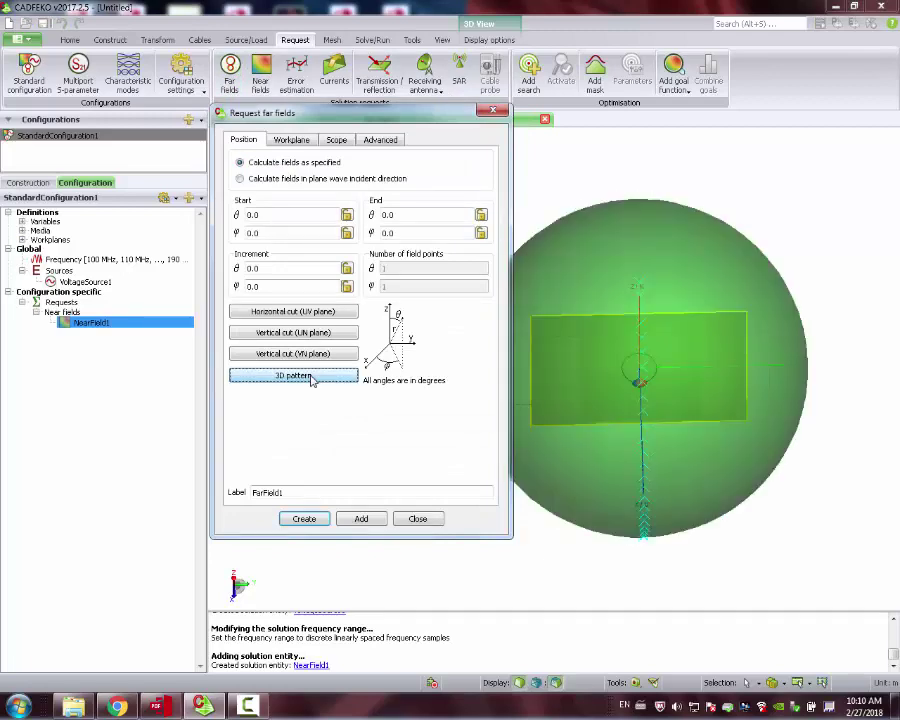
pyautogui.click(306, 521)
pyautogui.moveTo(695, 392)
pyautogui.mouseDown()
pyautogui.moveTo(637, 227)
pyautogui.moveTo(639, 368)
pyautogui.moveTo(690, 385)
pyautogui.mouseUp()
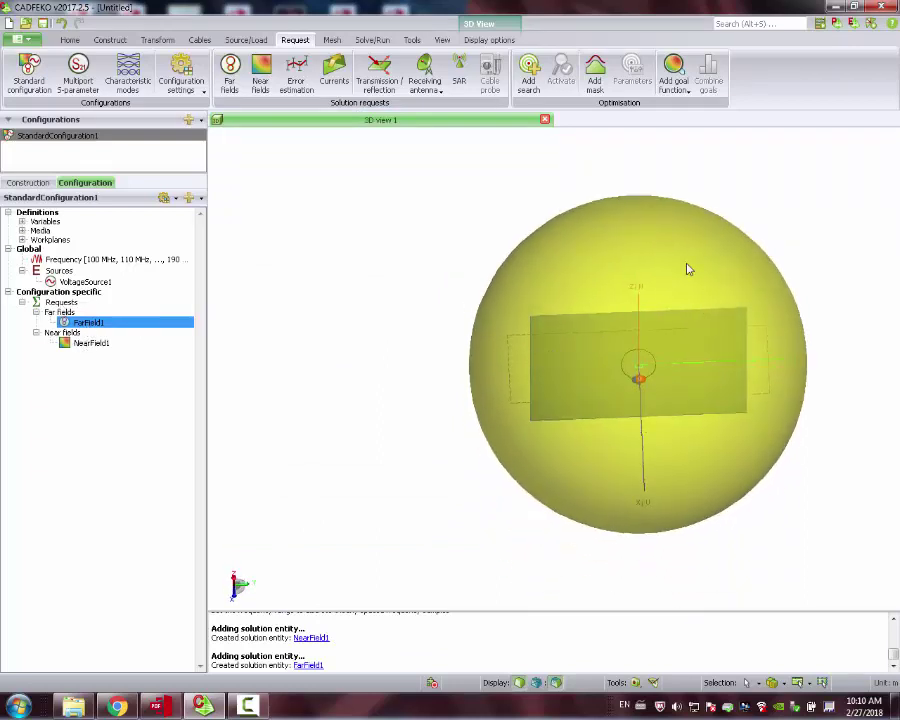
pyautogui.rightClick(105, 323)
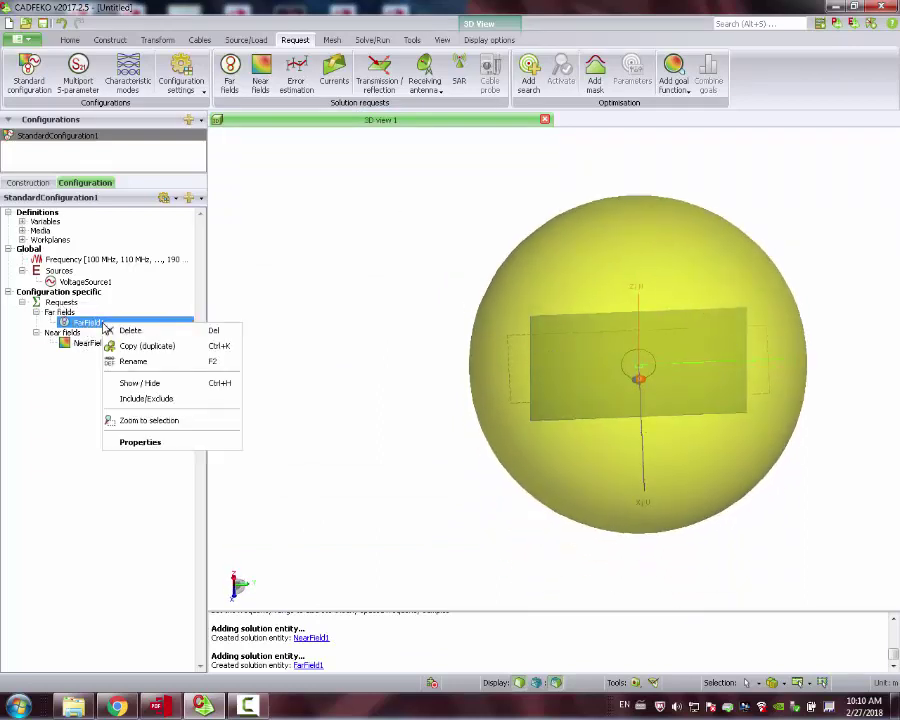
pyautogui.click(168, 383)
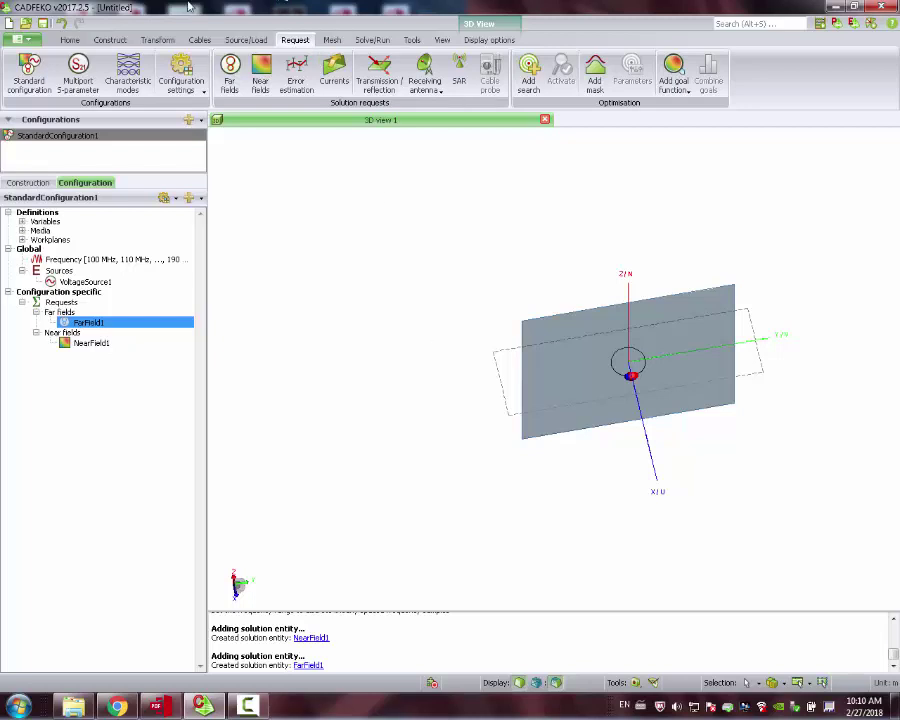
# Mesh the loop at standard size with wire segment radius wire_radius/4
pyautogui.click(333, 40)
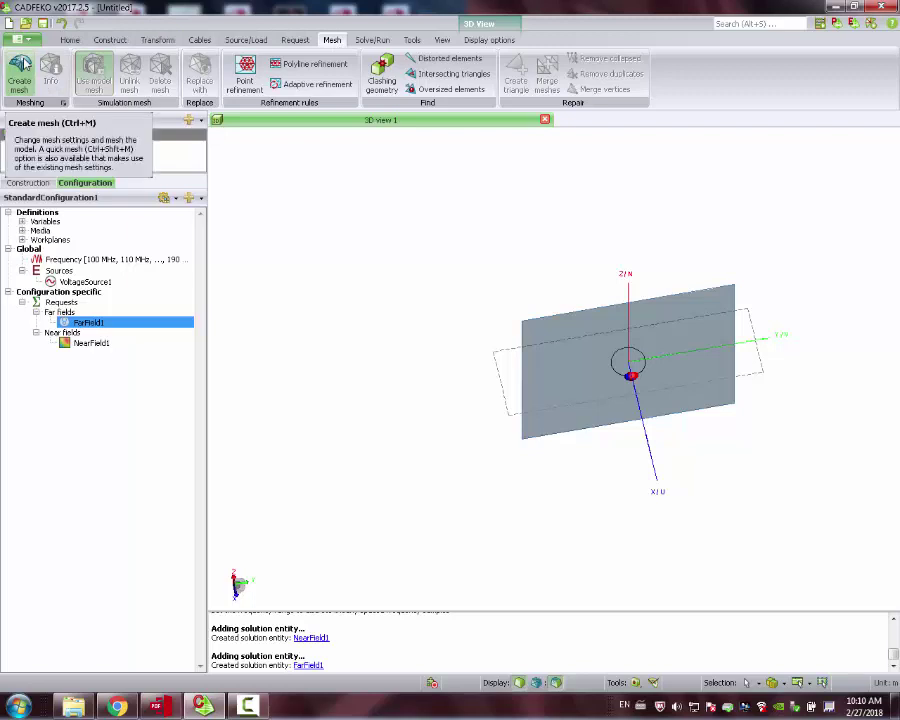
pyautogui.click(20, 70)
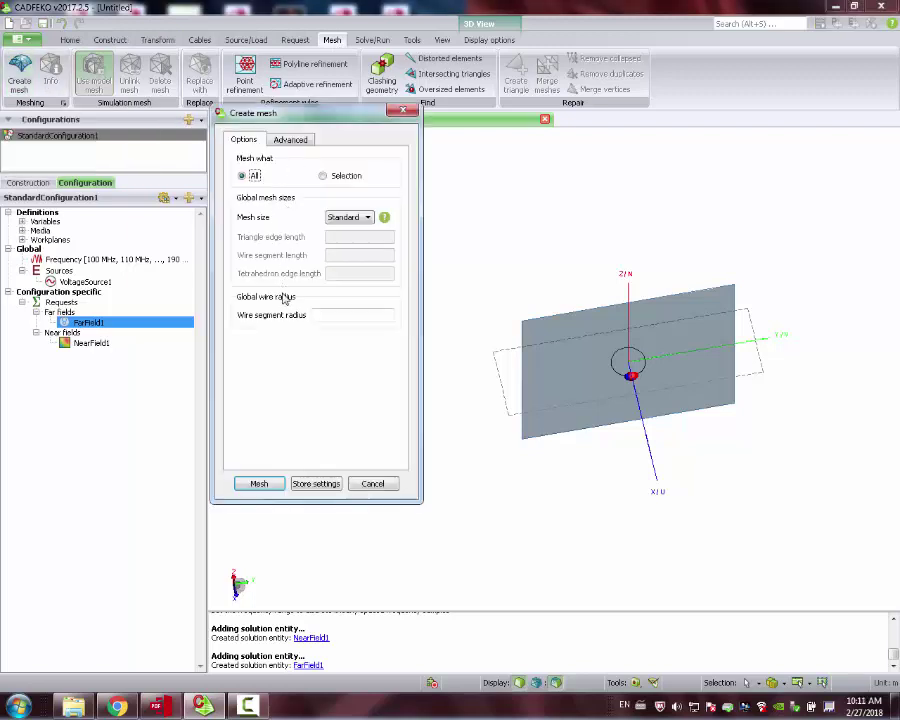
pyautogui.click(317, 316)
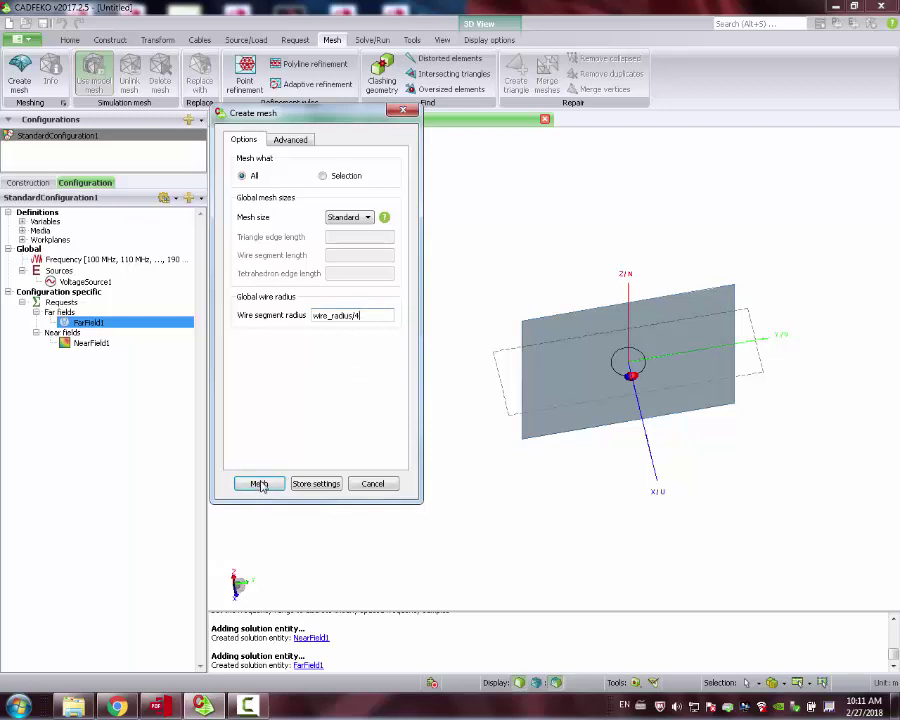
pyautogui.click(258, 485)
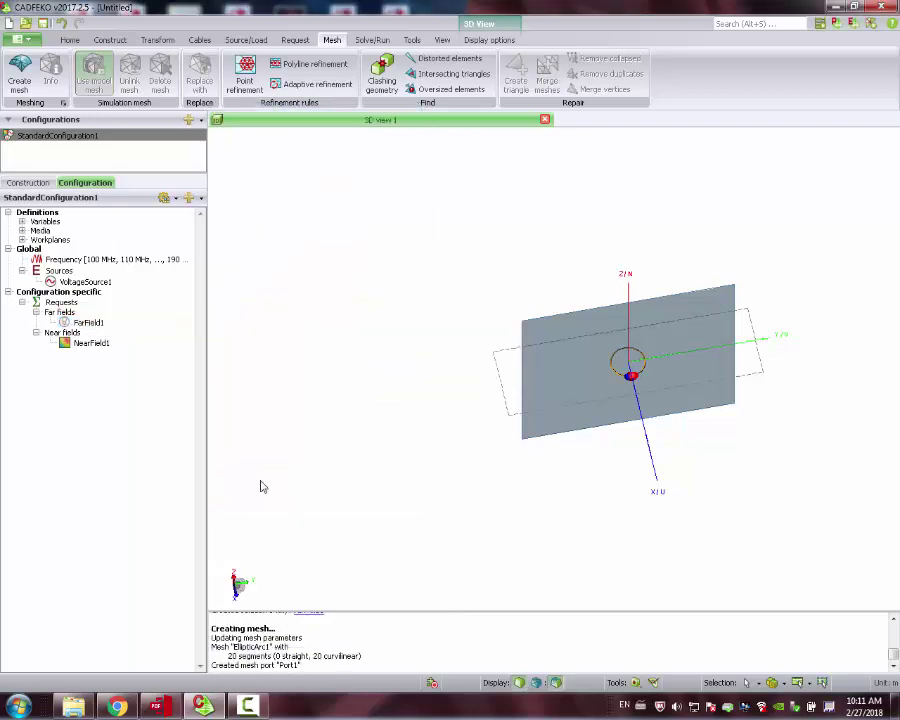
# Zoom in and check Port1 and VoltageSource1 on the 20-segment meshed loop, then open Solve/Run
pyautogui.scroll(-3, 560, 340)
pyautogui.scroll(8, 598, 356)
pyautogui.scroll(-3, 600, 361)
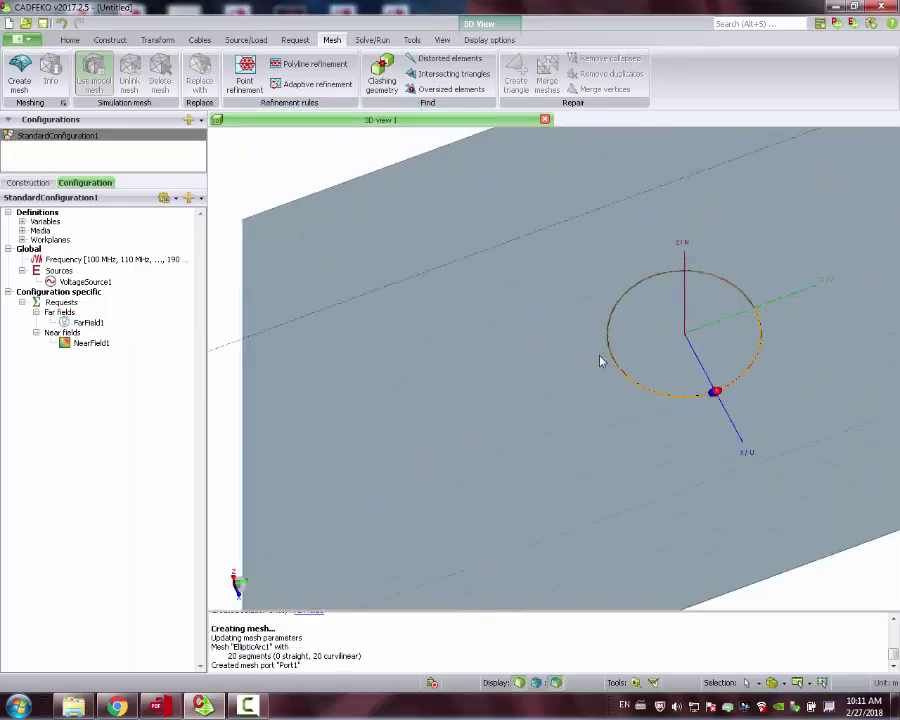
pyautogui.click(28, 183)
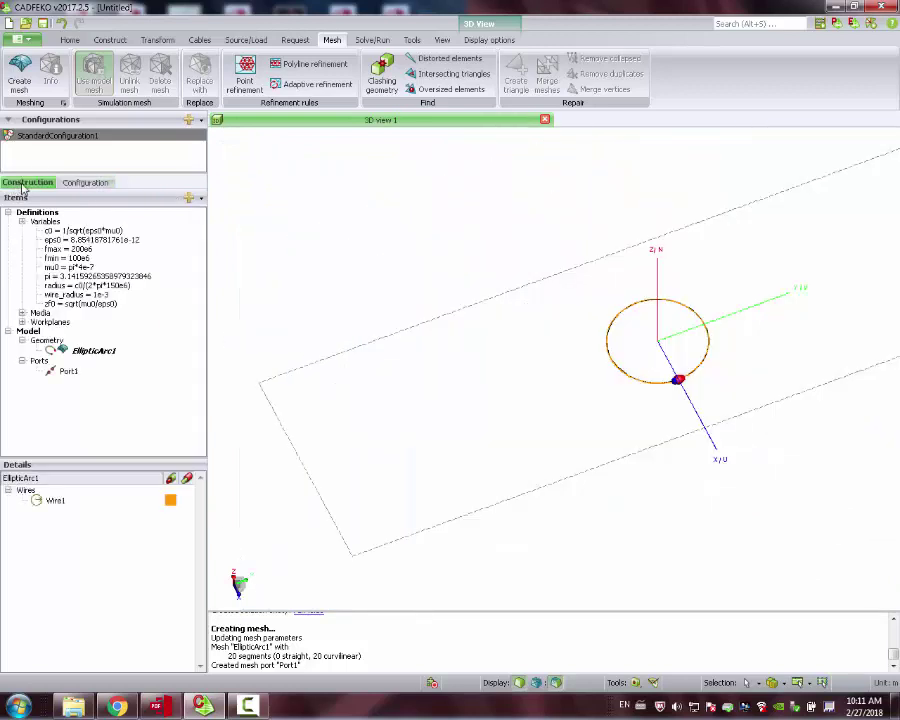
pyautogui.click(70, 373)
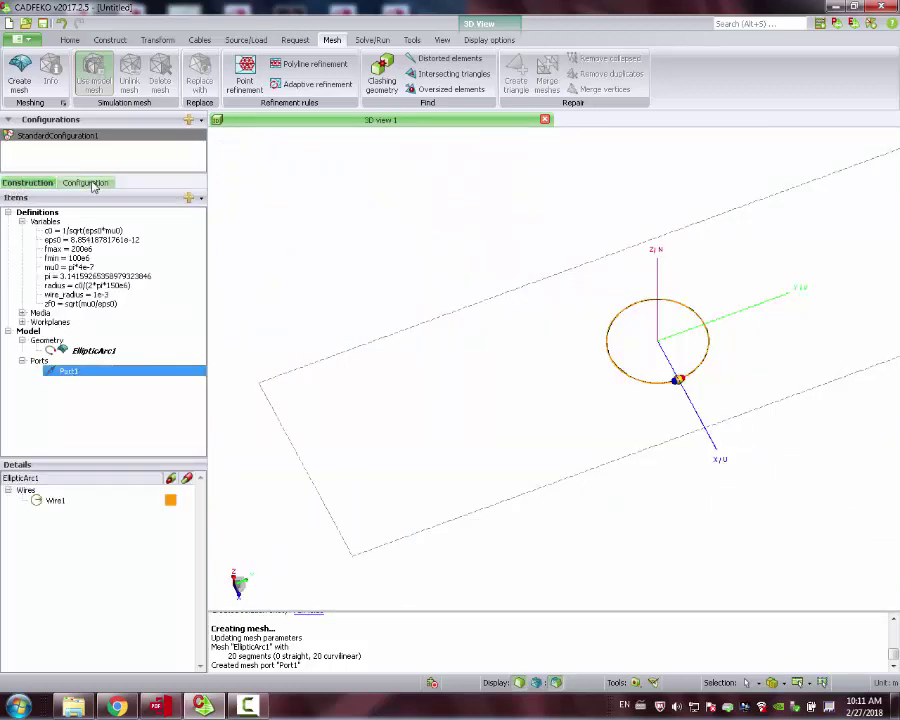
pyautogui.click(85, 182)
pyautogui.click(75, 282)
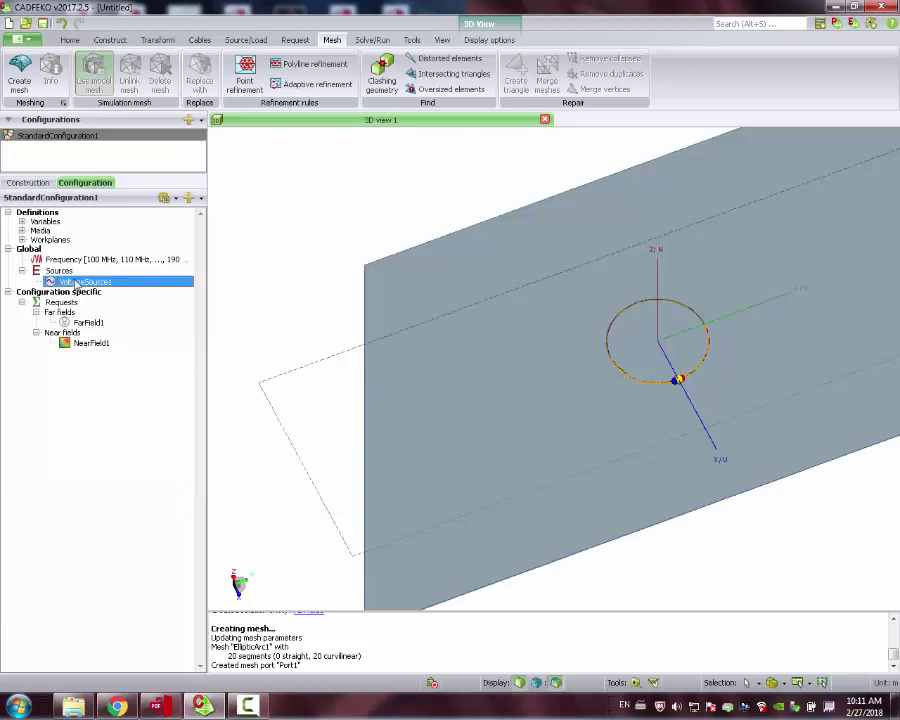
pyautogui.moveTo(245, 305); pyautogui.dragTo(297, 207)
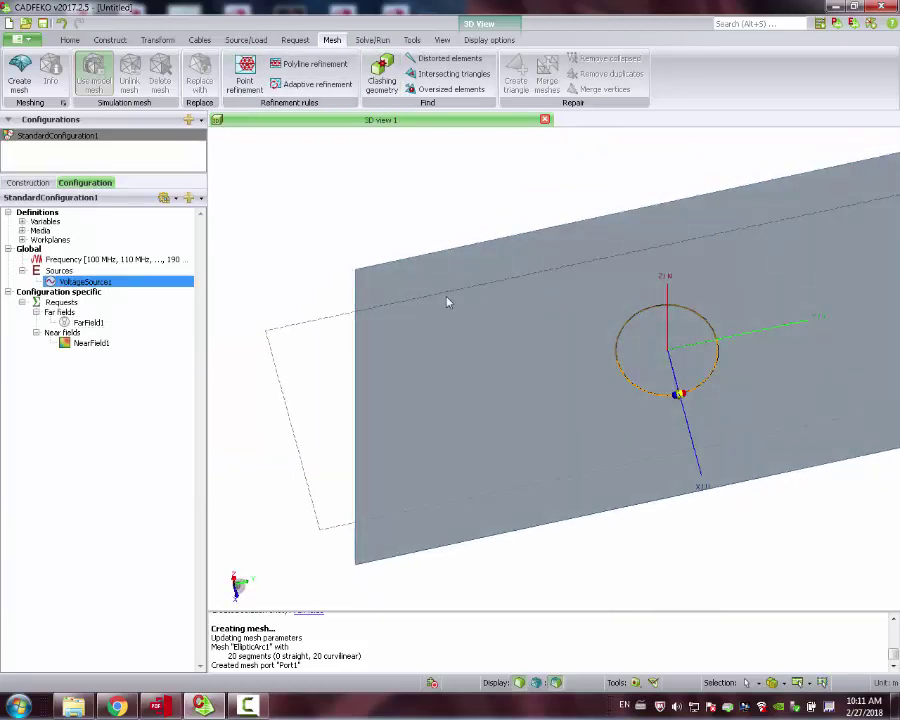
pyautogui.click(372, 40)
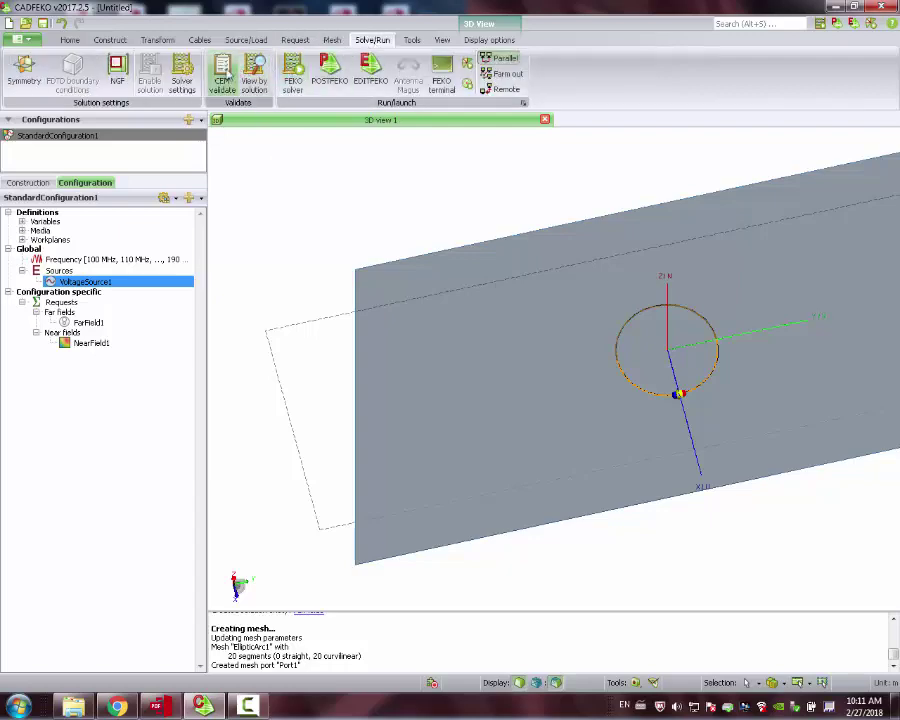
# Run the CEM validation on the model and close the validation results
pyautogui.click(224, 74)
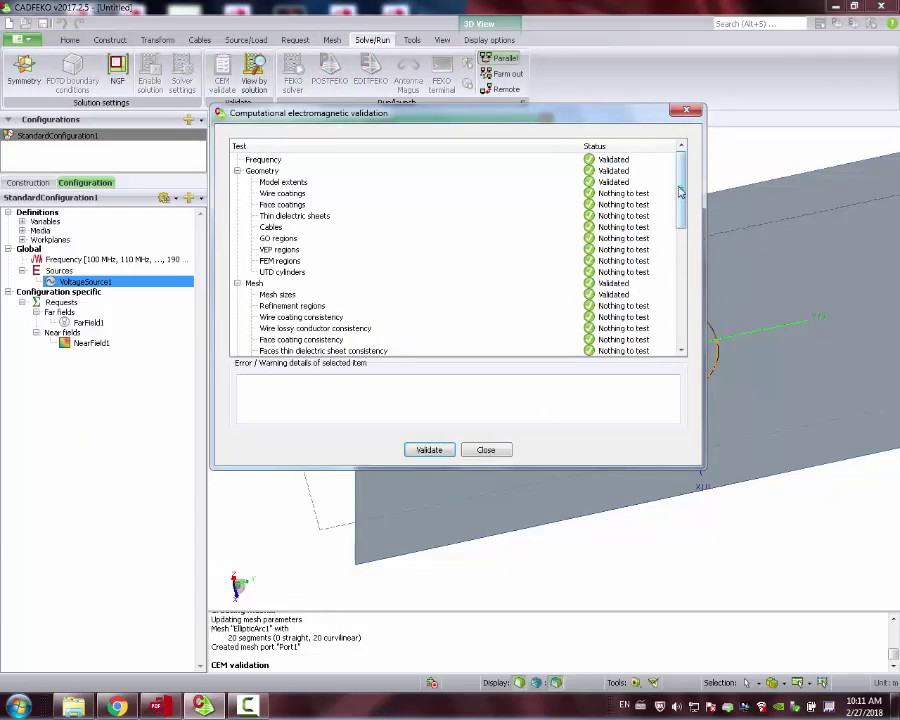
pyautogui.moveTo(681, 195); pyautogui.dragTo(680, 330)
pyautogui.click(485, 450)
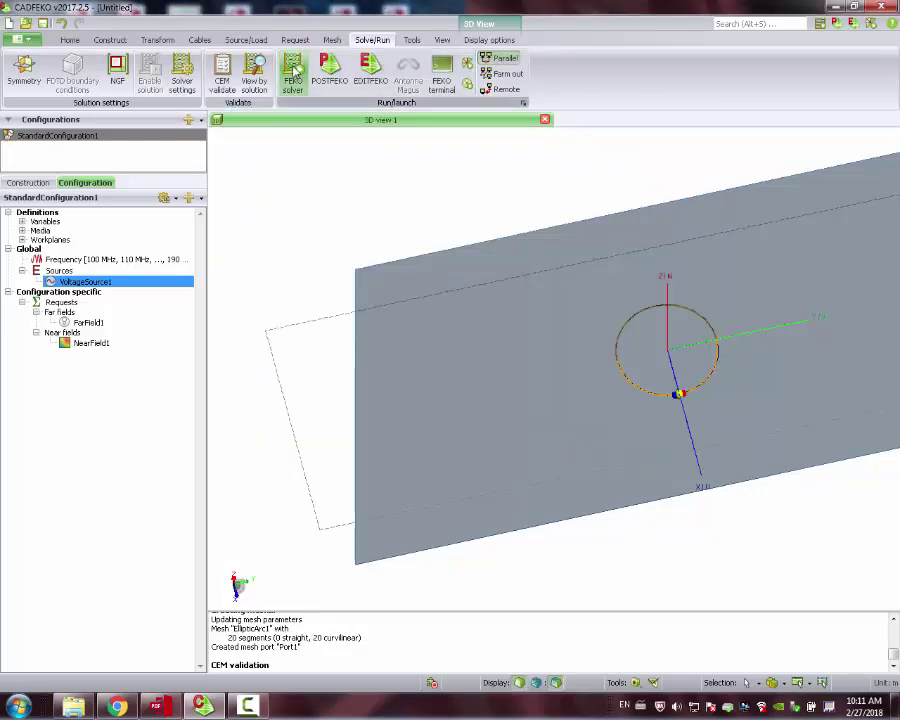
# Save the project as loop_1.cfx, overwrite existing files, and run the FEKO solver to completion
pyautogui.click(294, 72)
pyautogui.click(431, 368)
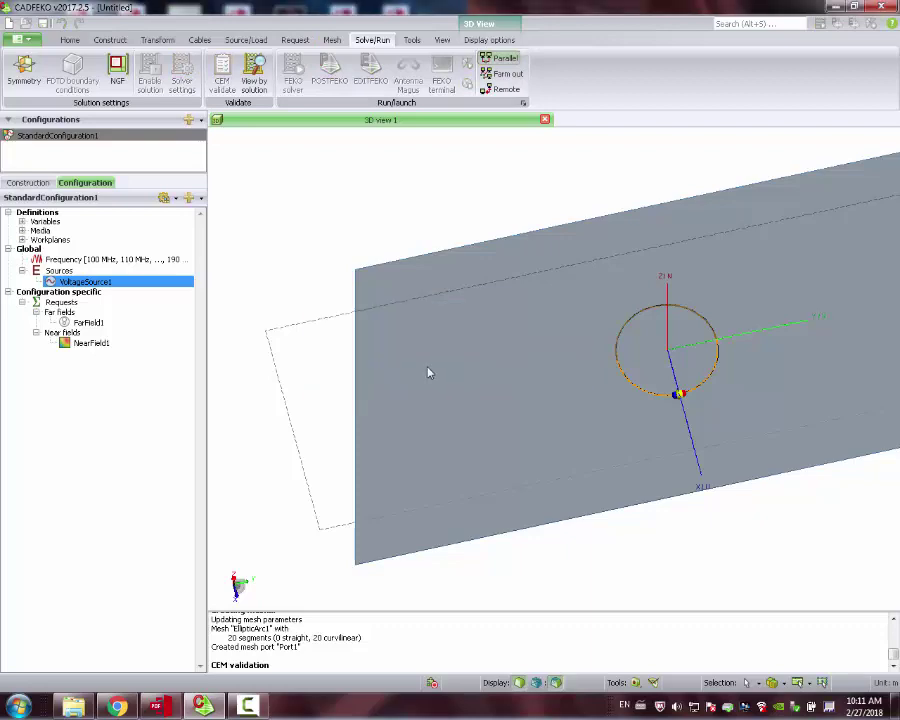
pyautogui.click(162, 127)
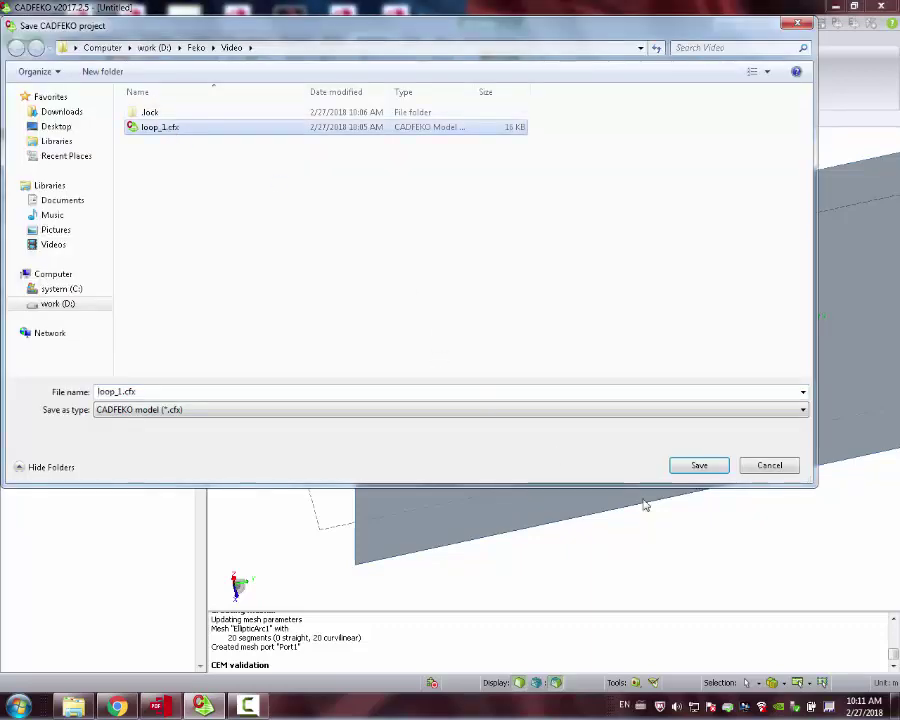
pyautogui.click(702, 467)
pyautogui.click(455, 392)
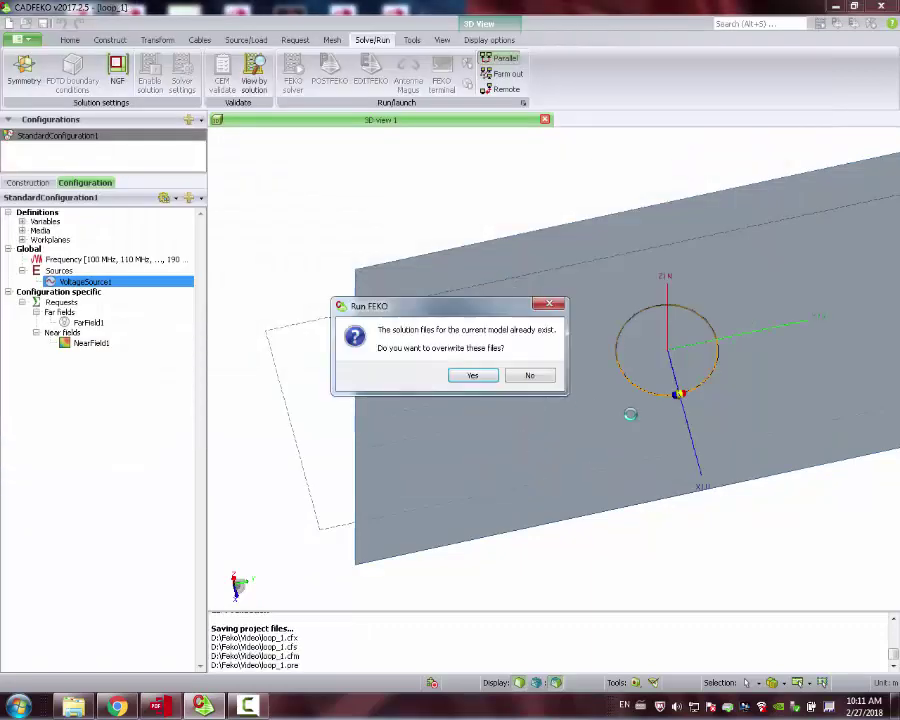
pyautogui.click(472, 375)
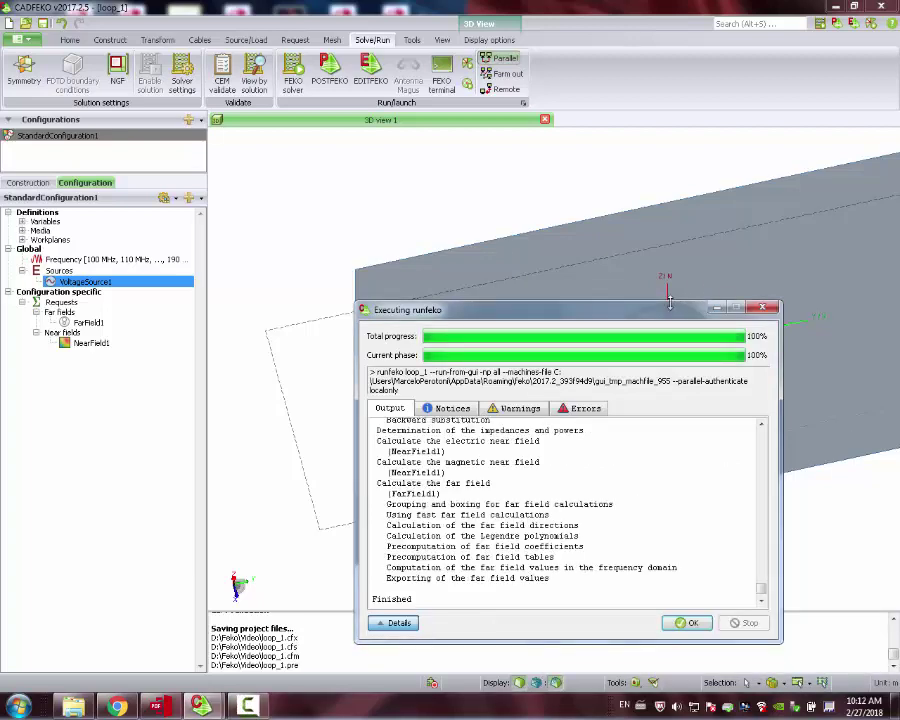
pyautogui.moveTo(670, 316); pyautogui.dragTo(567, 219)
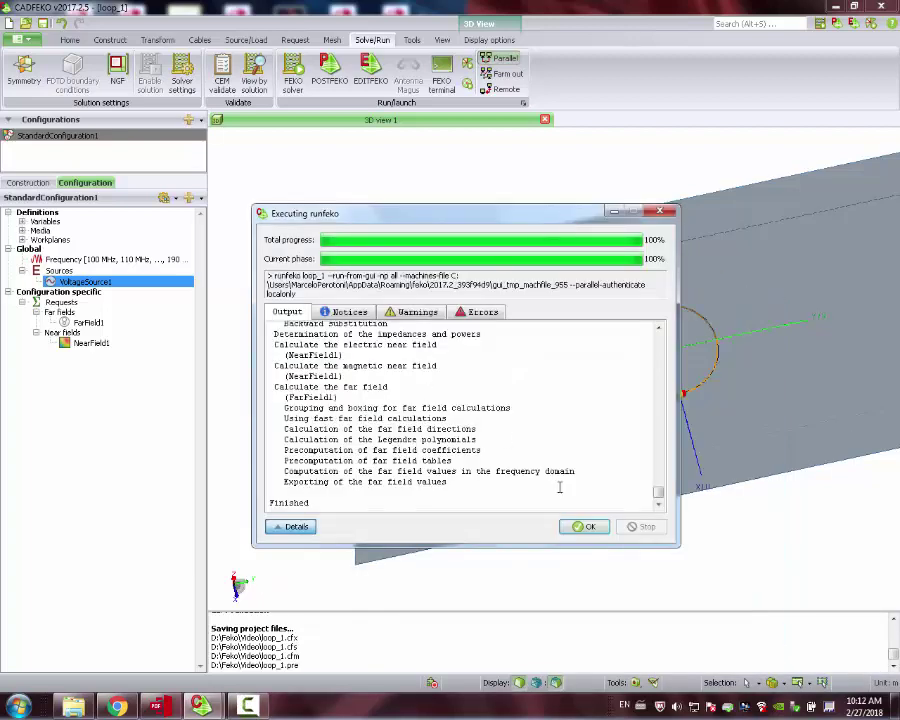
pyautogui.click(584, 527)
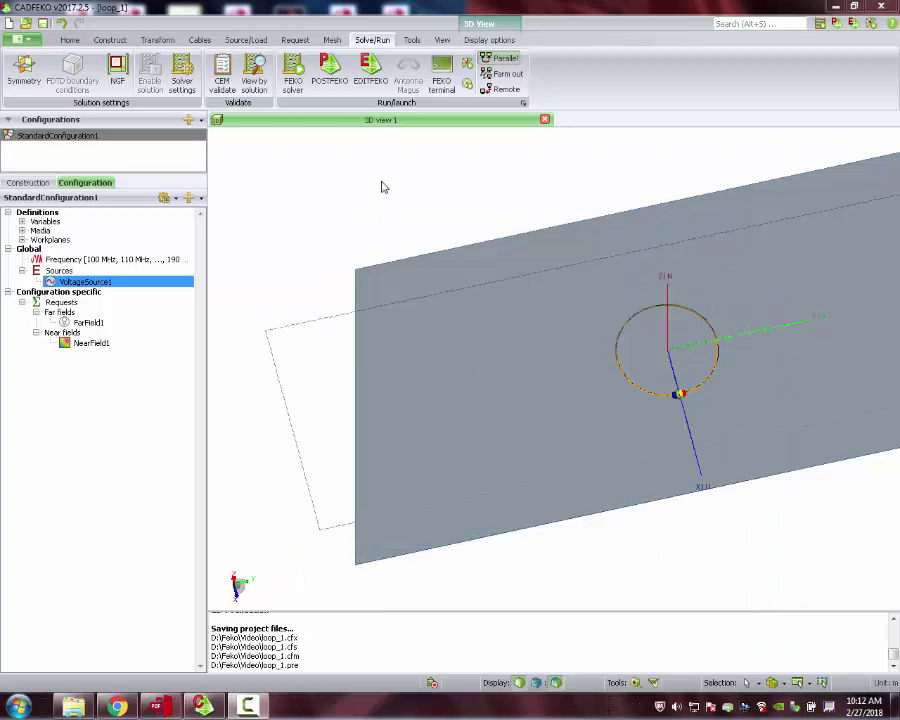
# Launch POSTFEKO with the loop_1 results, then orbit and zoom to an oblique view of the loop
pyautogui.click(330, 75)
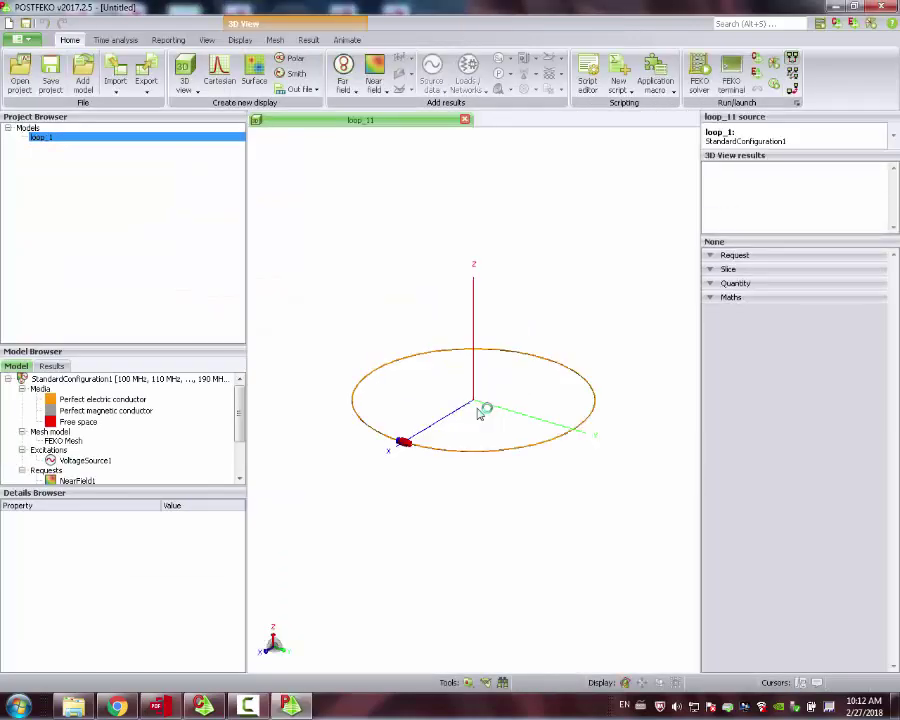
pyautogui.moveTo(482, 410)
pyautogui.mouseDown()
pyautogui.moveTo(453, 499)
pyautogui.moveTo(478, 283)
pyautogui.moveTo(466, 440)
pyautogui.moveTo(474, 253)
pyautogui.mouseUp()
pyautogui.moveTo(465, 330); pyautogui.dragTo(458, 357)
pyautogui.scroll(-5, 458, 357)
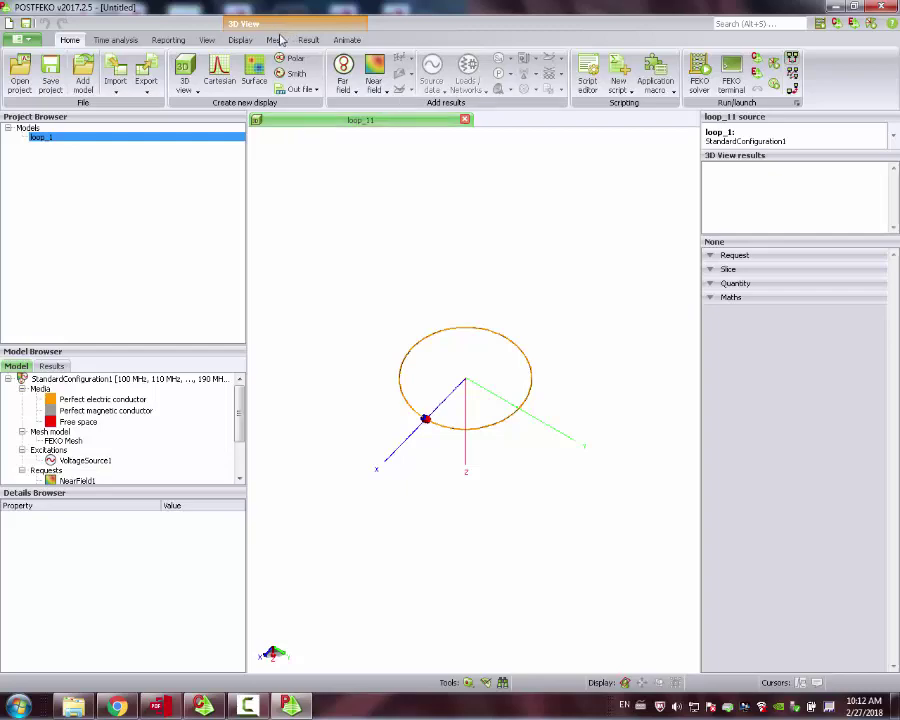
# Plot VoltageSource1's reflection coefficient in dB on a new Cartesian graph
pyautogui.click(220, 72)
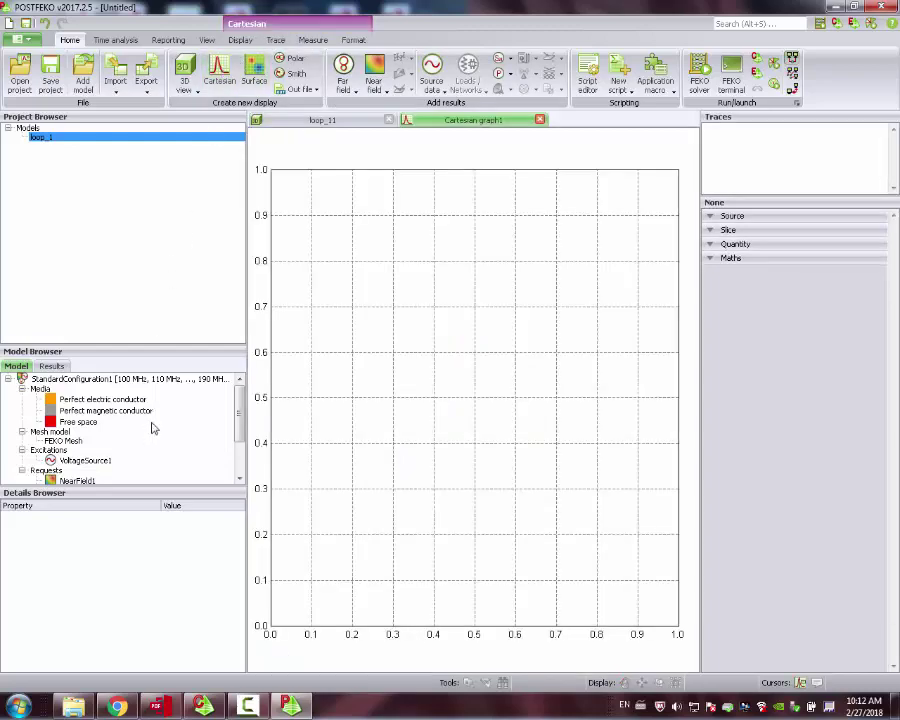
pyautogui.click(88, 461)
pyautogui.moveTo(88, 461); pyautogui.dragTo(466, 378)
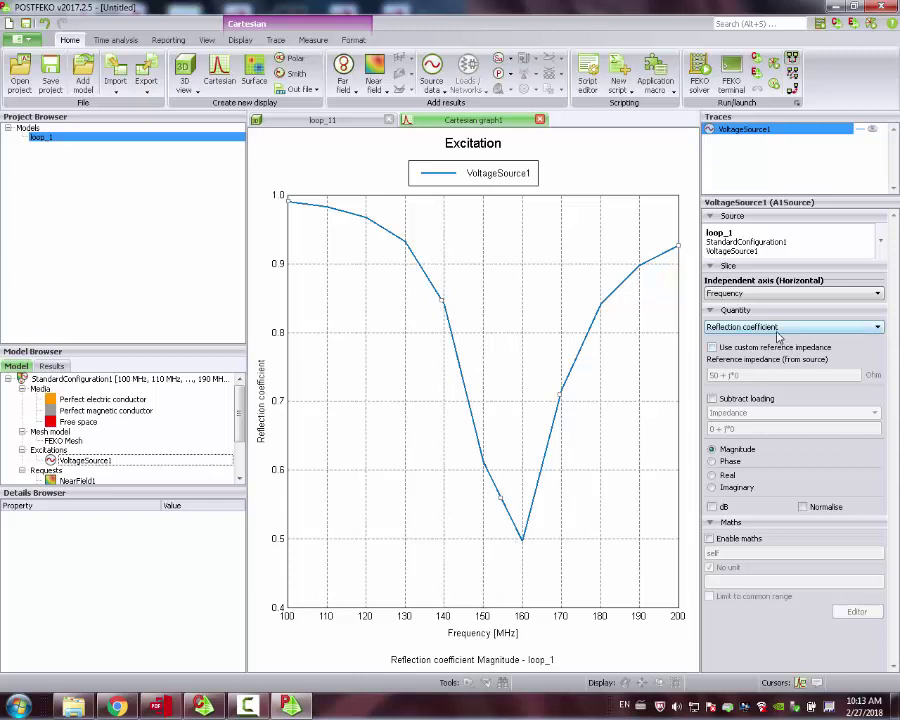
pyautogui.click(724, 507)
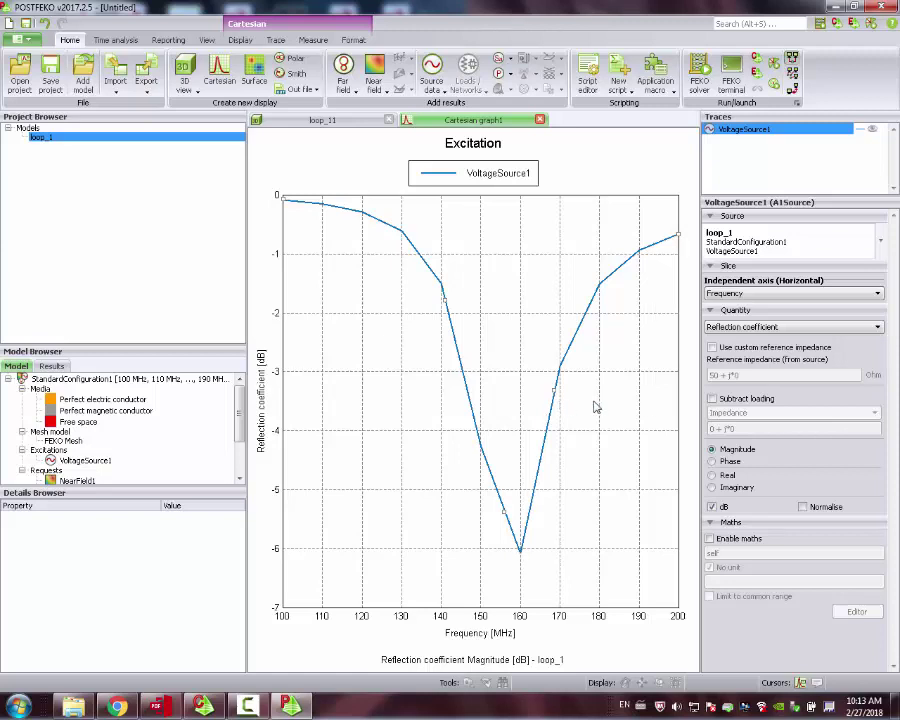
# Change the plotted quantity to Impedance, showing the real then the imaginary part
pyautogui.click(770, 327)
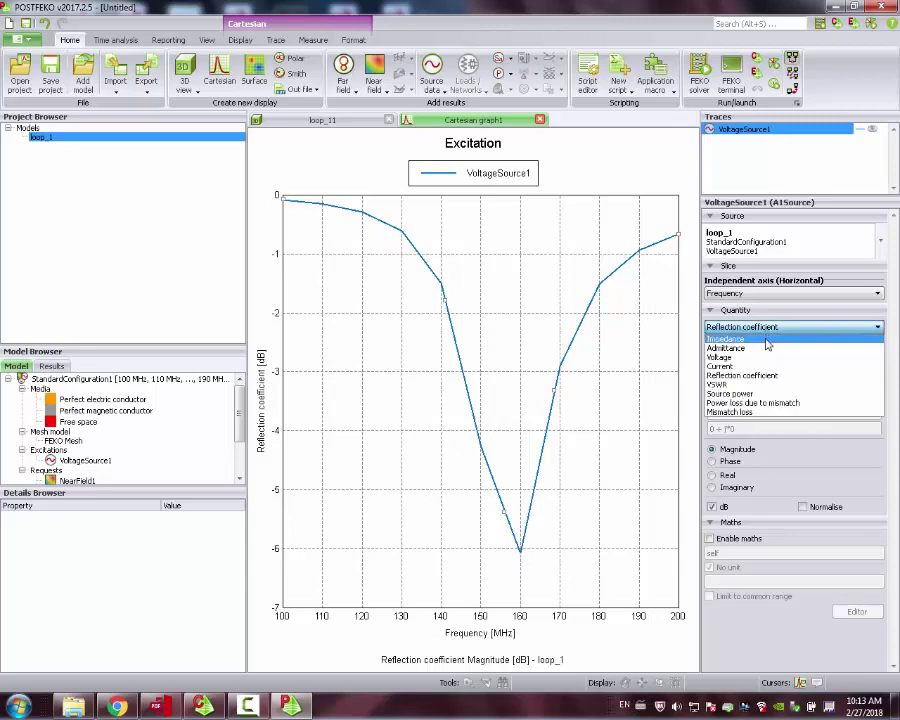
pyautogui.click(767, 340)
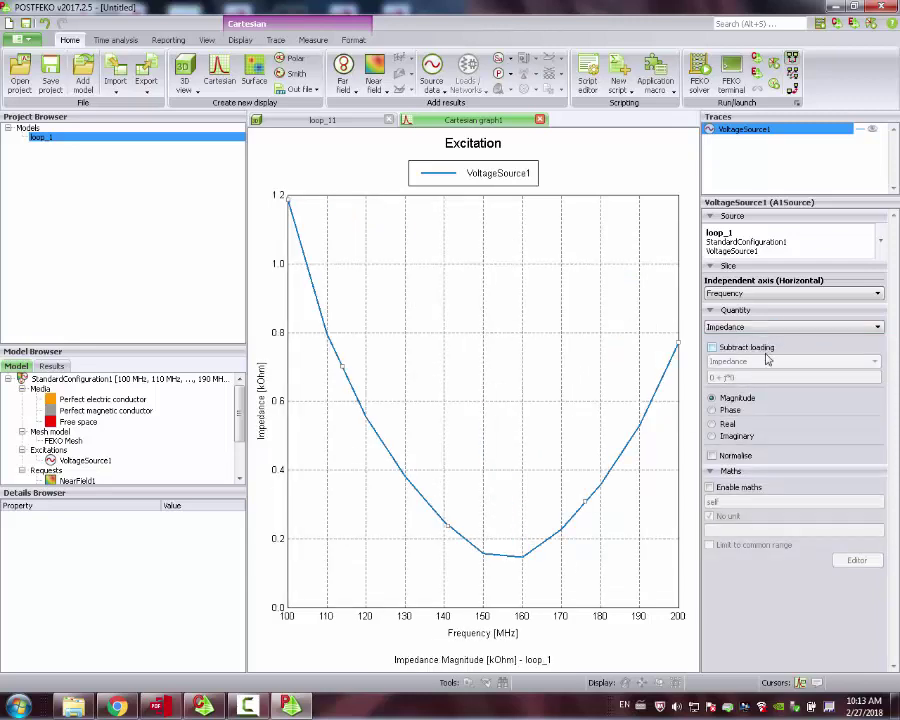
pyautogui.click(728, 424)
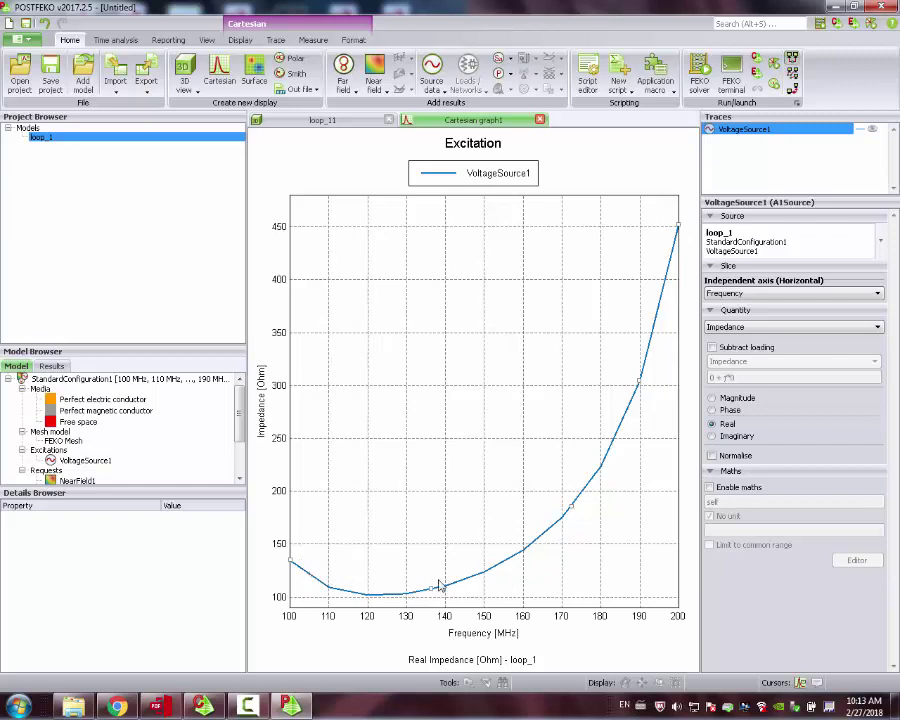
pyautogui.click(737, 437)
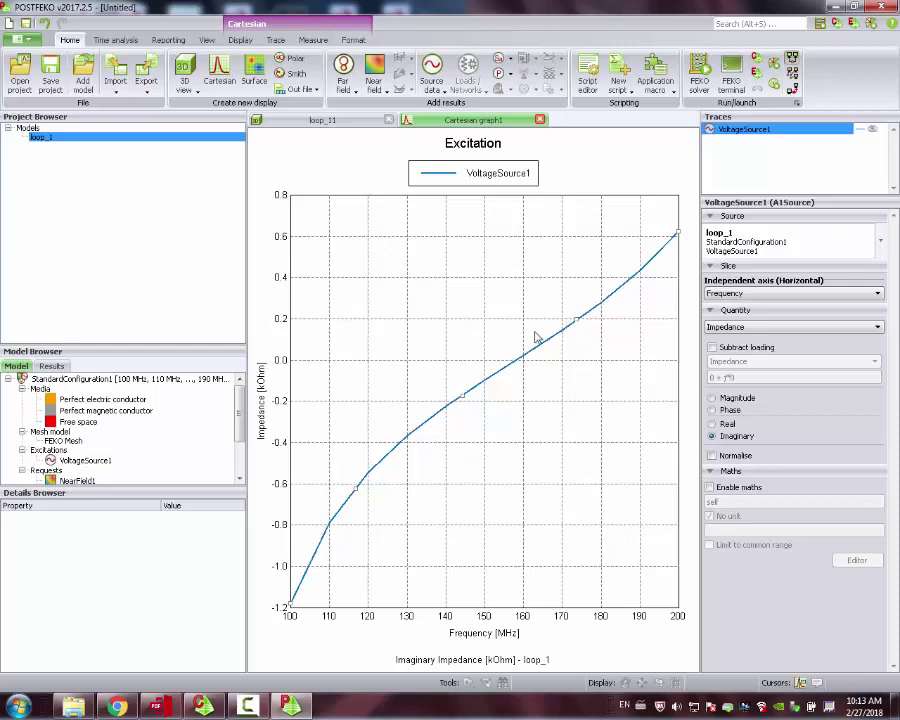
# Create a new Smith chart and plot VoltageSource1's reflection coefficient on it
pyautogui.click(293, 74)
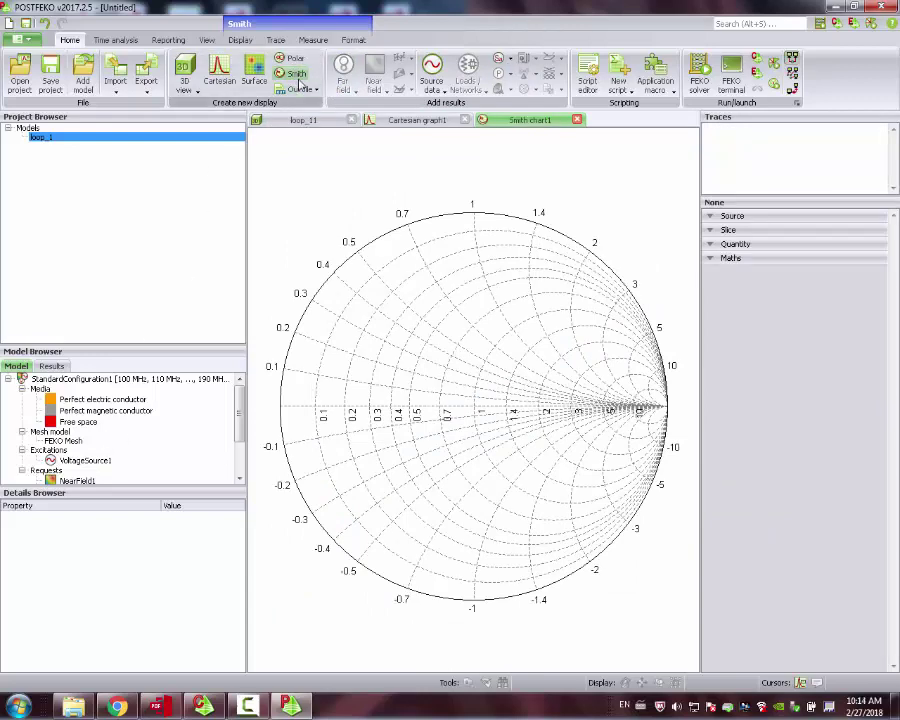
pyautogui.moveTo(82, 462)
pyautogui.mouseDown()
pyautogui.moveTo(452, 366)
pyautogui.moveTo(472, 374)
pyautogui.mouseUp()
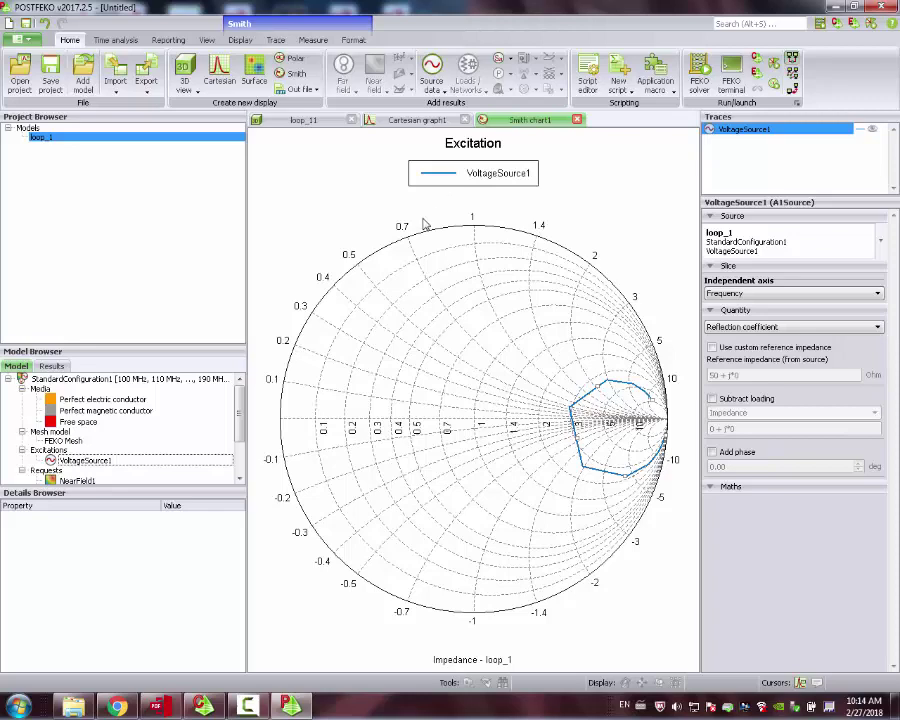
# Return to the loop's 3D view and display the NearField1 result there
pyautogui.click(324, 120)
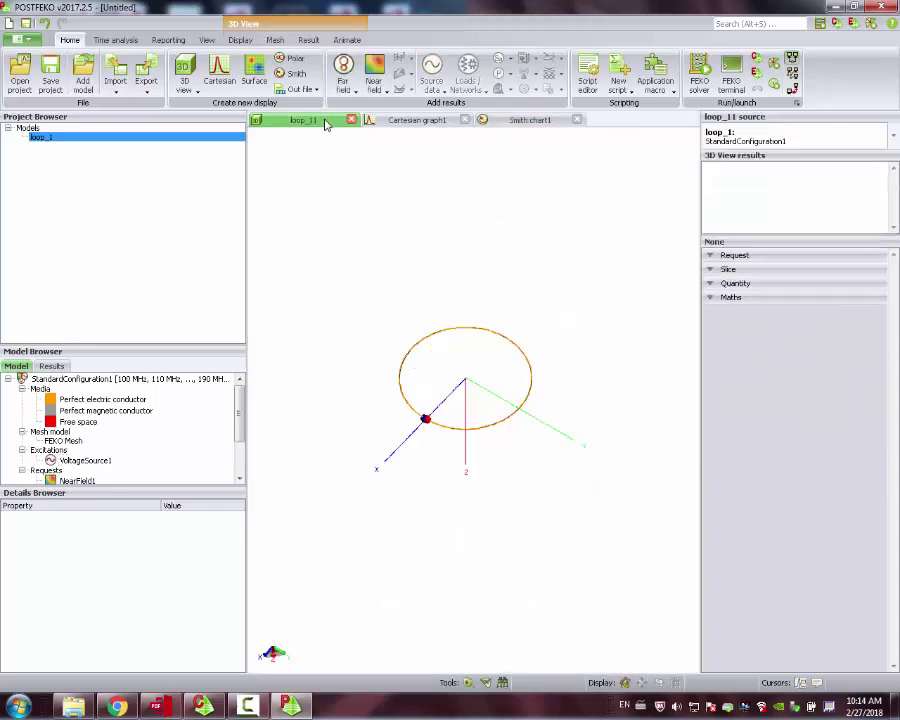
pyautogui.moveTo(237, 414); pyautogui.dragTo(239, 442)
pyautogui.moveTo(350, 342); pyautogui.dragTo(363, 494)
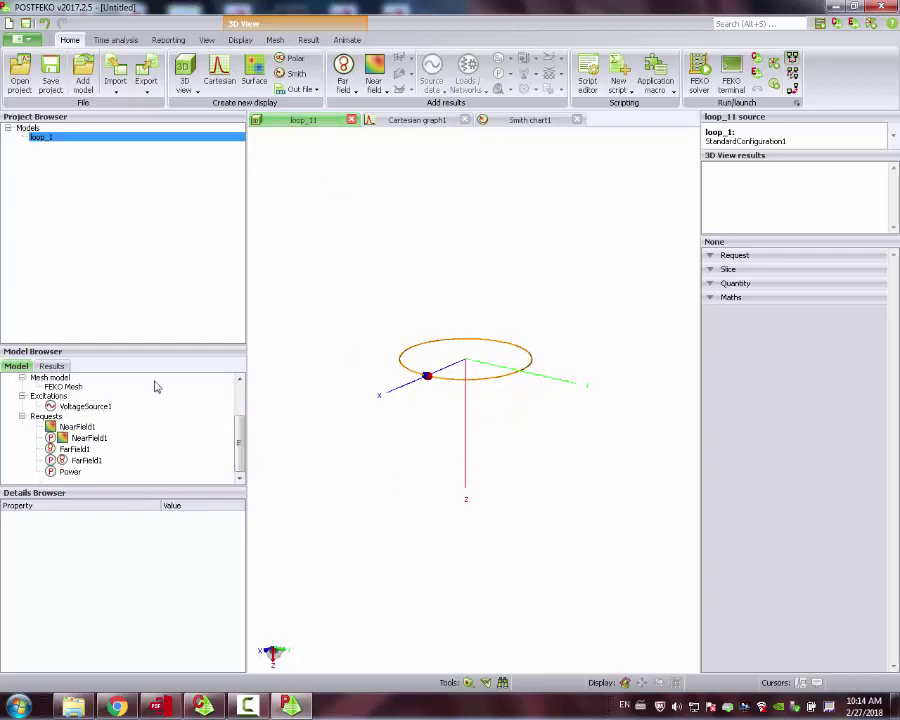
pyautogui.doubleClick(78, 427)
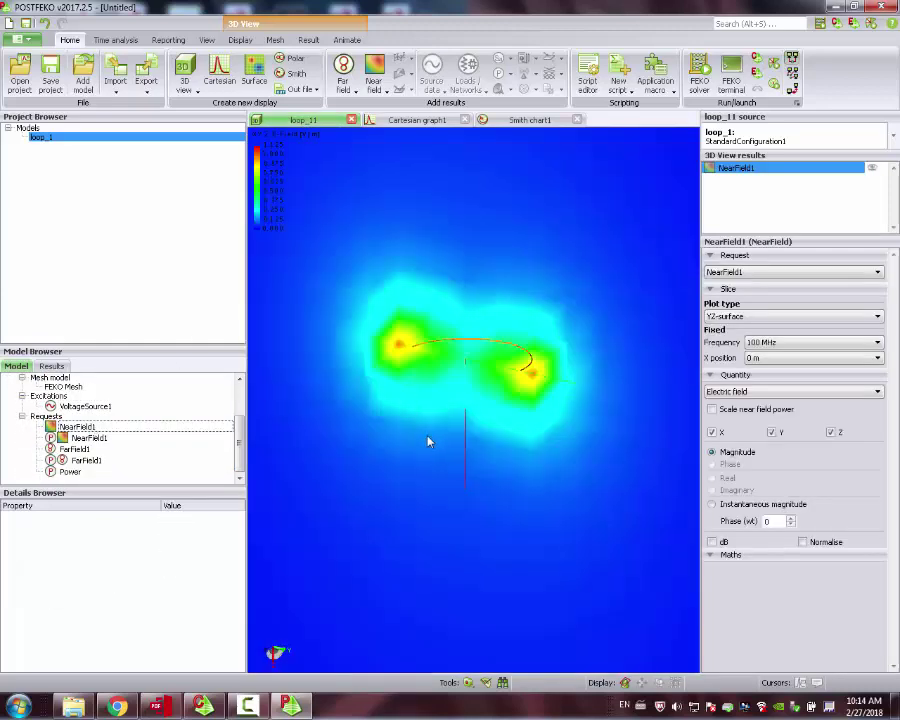
pyautogui.moveTo(432, 438); pyautogui.dragTo(476, 383)
# Set the near-field frequency to 150 MHz and show instantaneous magnitude
pyautogui.click(760, 342)
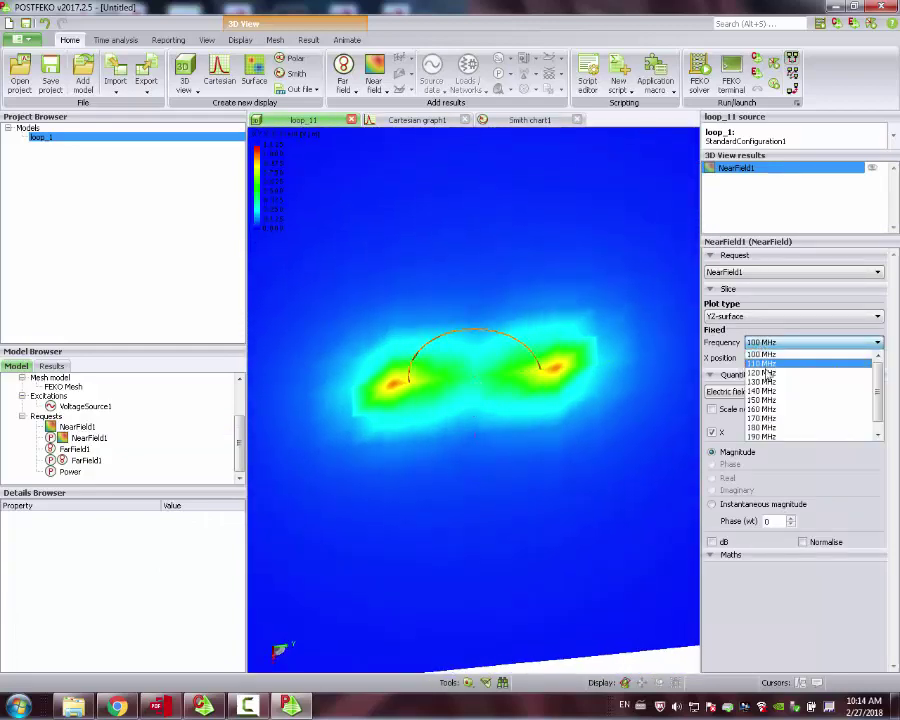
pyautogui.click(772, 400)
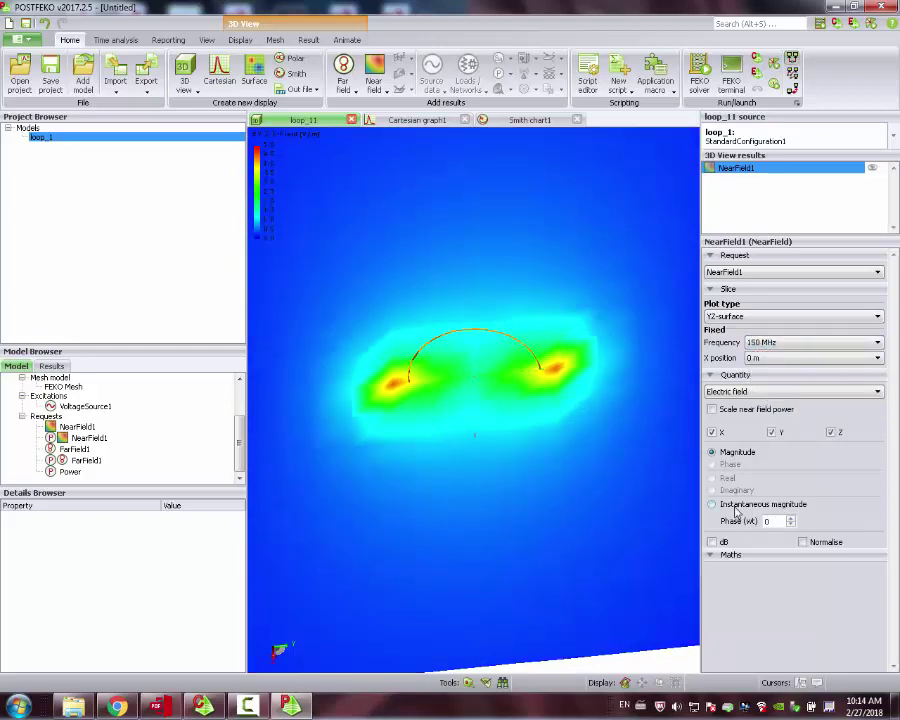
pyautogui.click(735, 507)
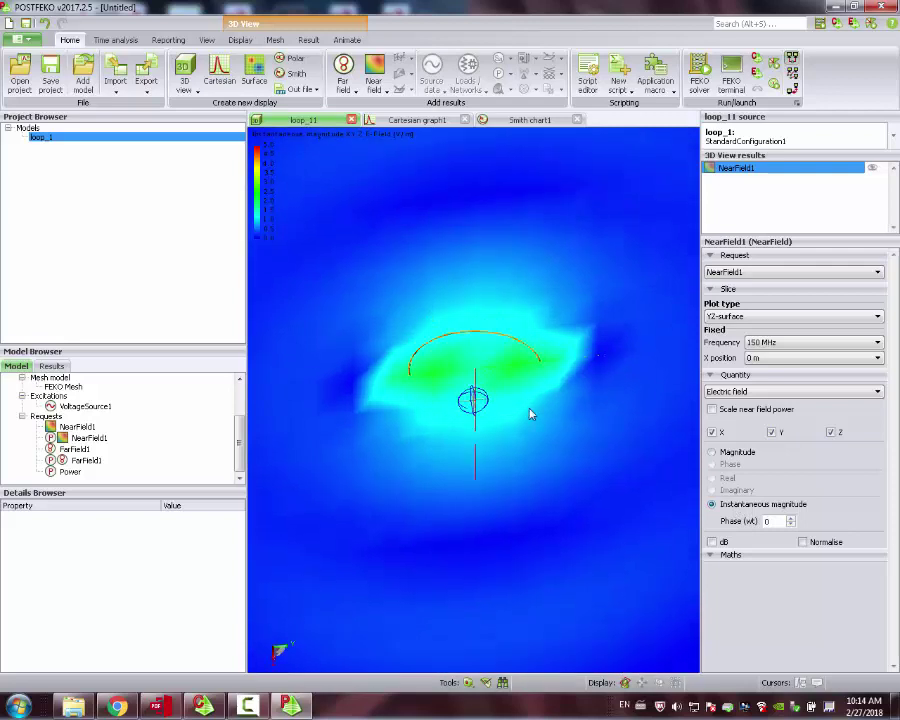
# Overlay field direction arrows on the NearField1 plot
pyautogui.click(309, 40)
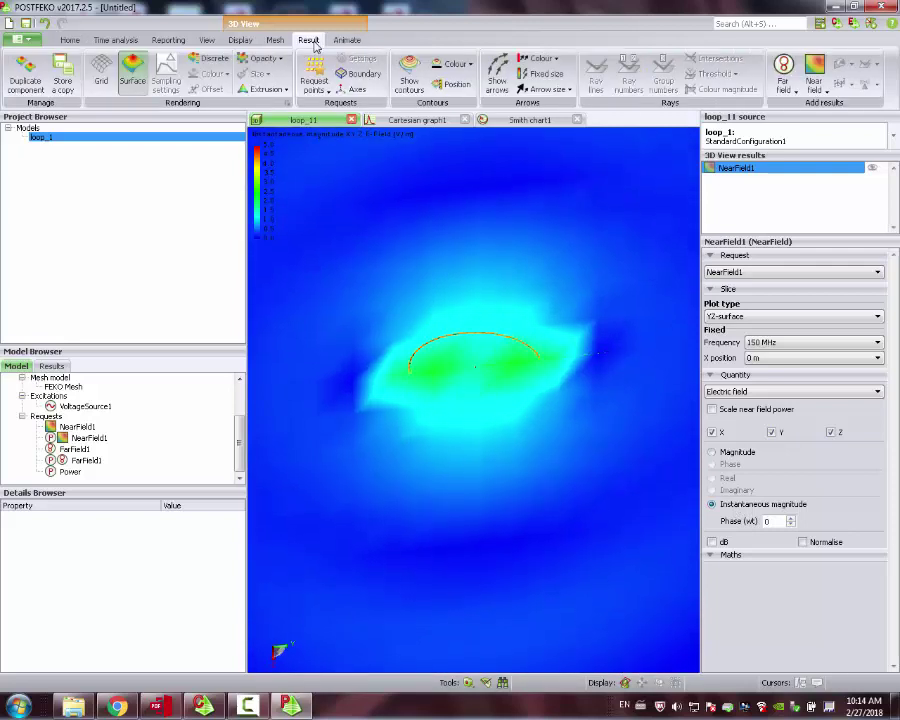
pyautogui.click(497, 75)
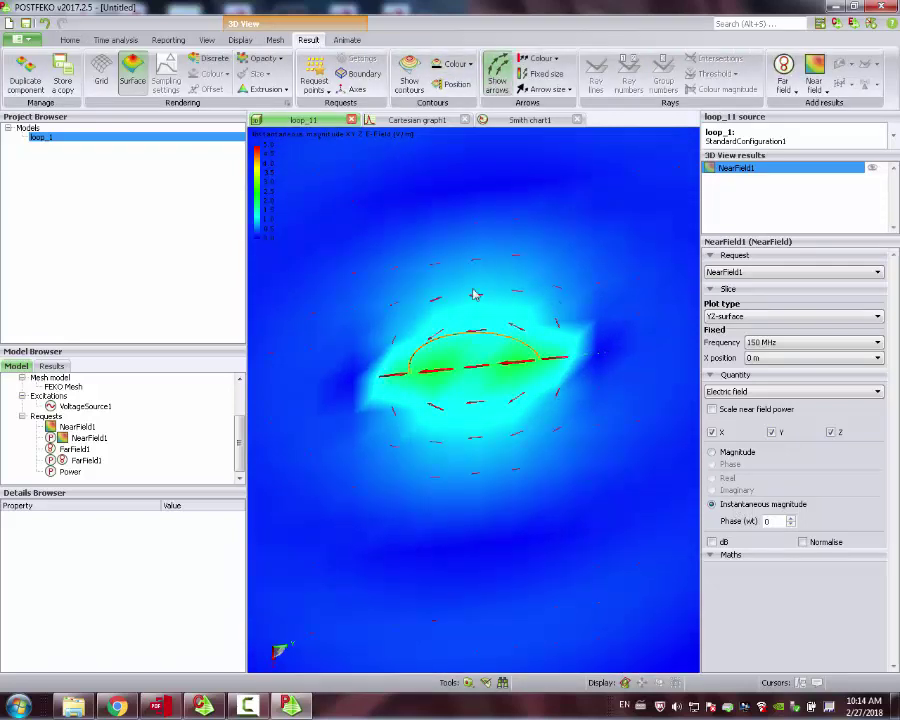
pyautogui.moveTo(436, 284); pyautogui.dragTo(317, 267)
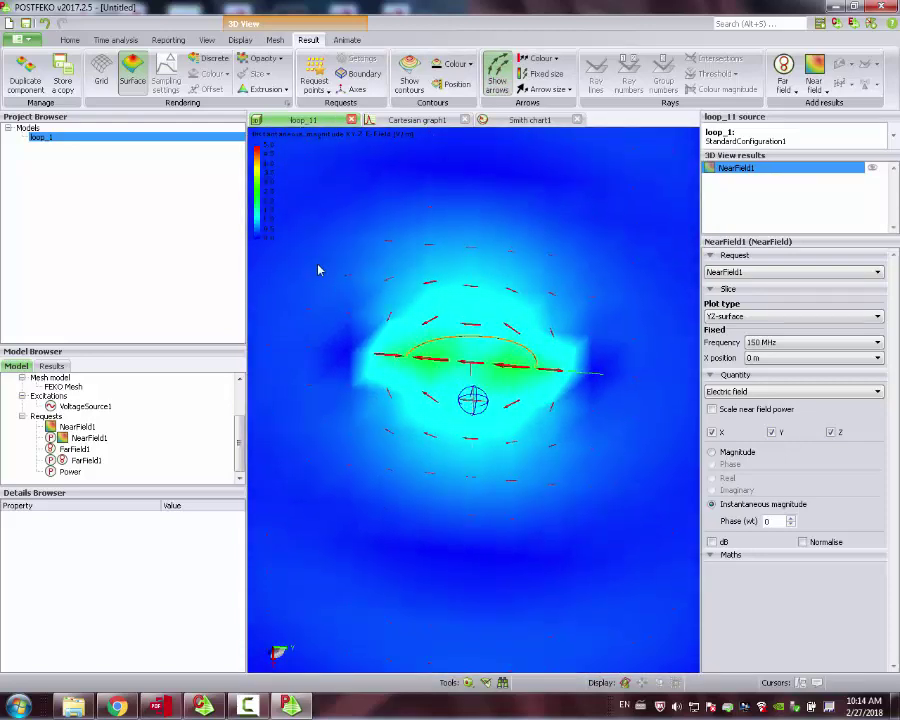
# Switch the near-field quantity to Magnetic field and add contour lines
pyautogui.click(727, 392)
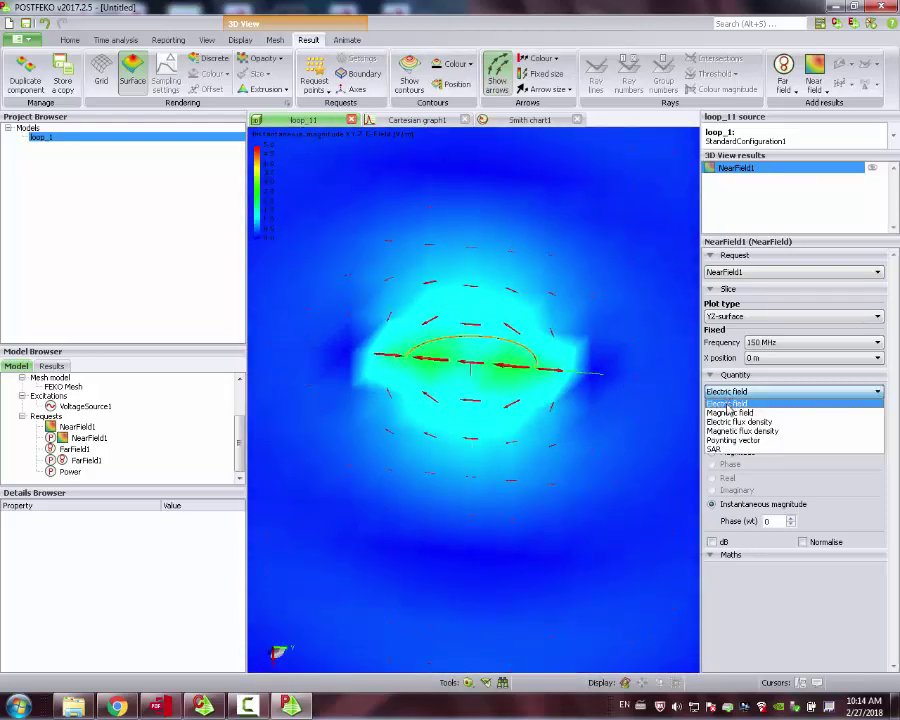
pyautogui.click(742, 414)
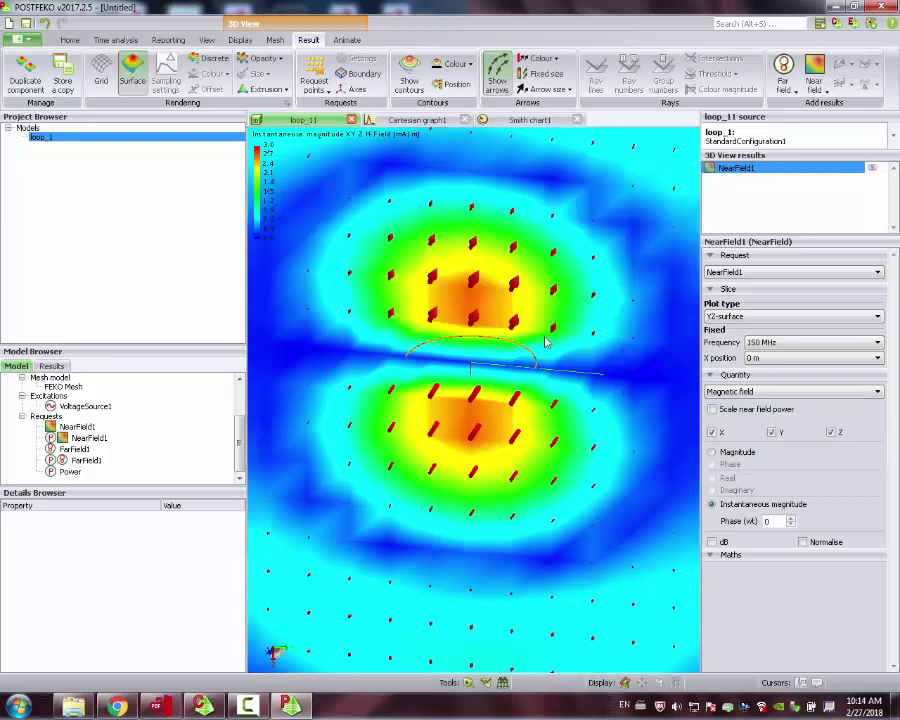
pyautogui.moveTo(566, 352)
pyautogui.mouseDown()
pyautogui.moveTo(490, 219)
pyautogui.moveTo(526, 273)
pyautogui.moveTo(566, 291)
pyautogui.moveTo(531, 293)
pyautogui.moveTo(533, 280)
pyautogui.mouseUp()
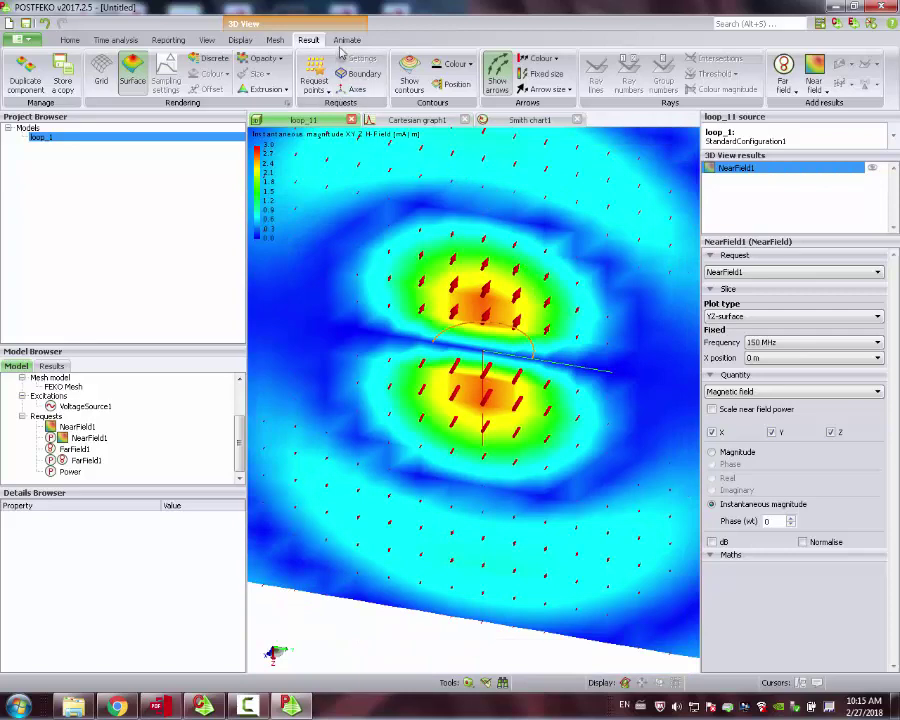
pyautogui.click(407, 72)
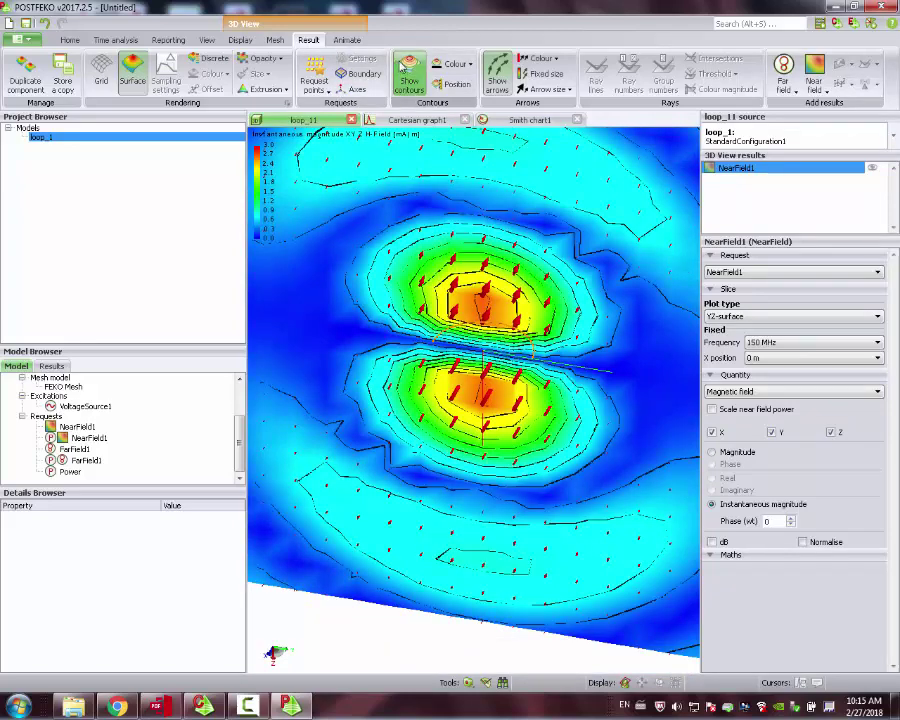
pyautogui.moveTo(397, 283); pyautogui.dragTo(624, 420)
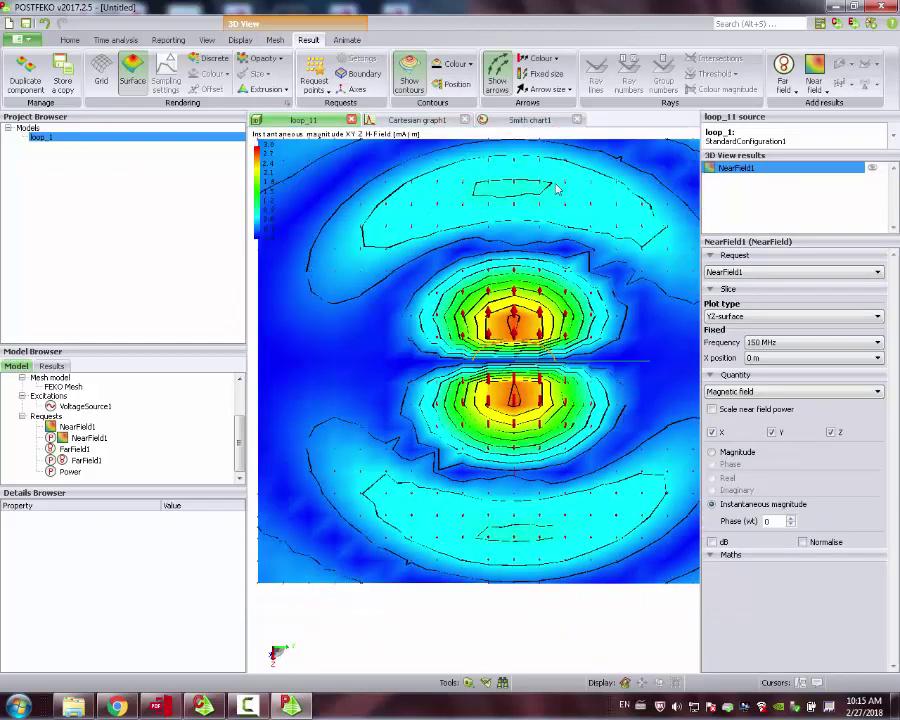
# Set the animation type to Phase, play it, and stop at 222°
pyautogui.click(350, 41)
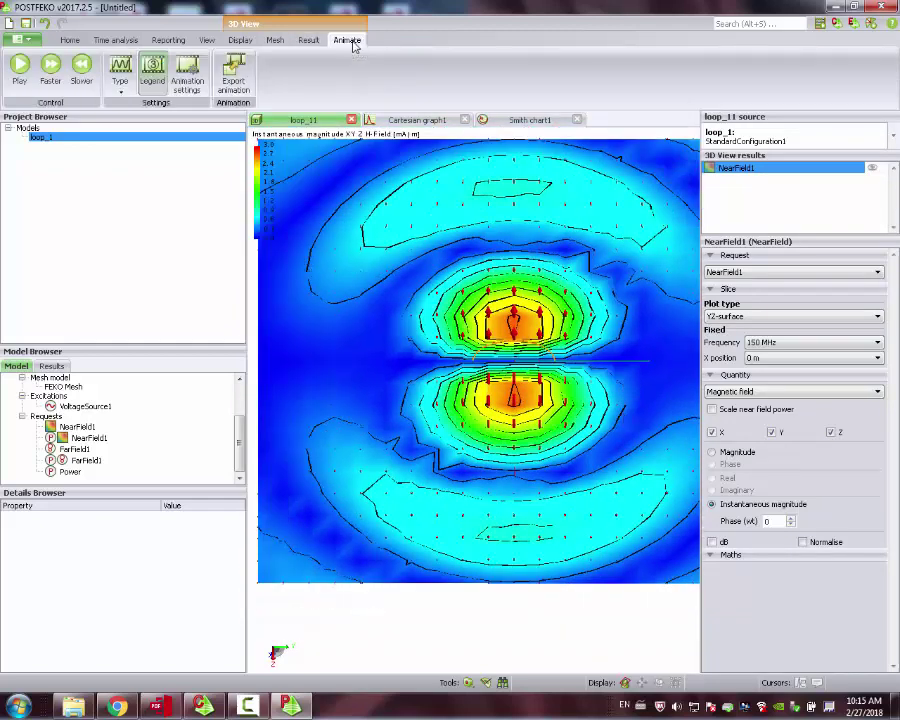
pyautogui.click(122, 95)
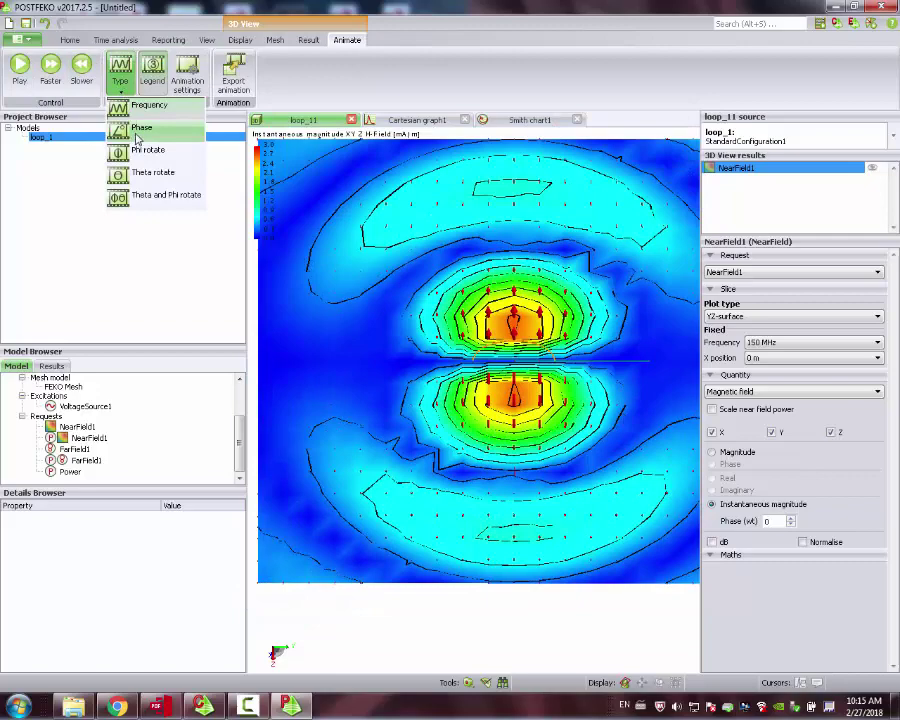
pyautogui.click(121, 128)
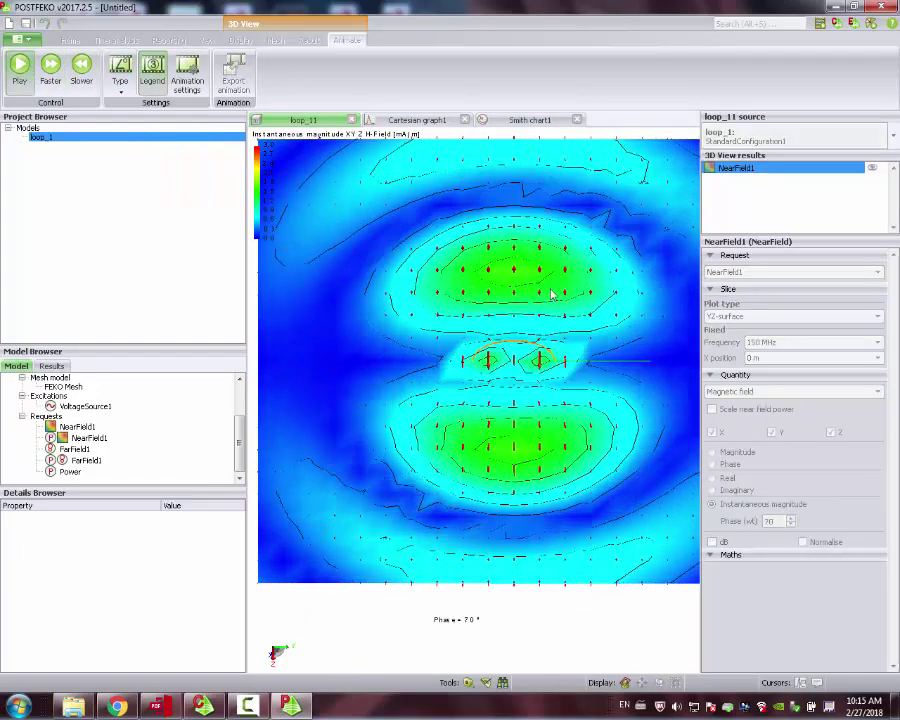
pyautogui.scroll(-2, 477, 345)
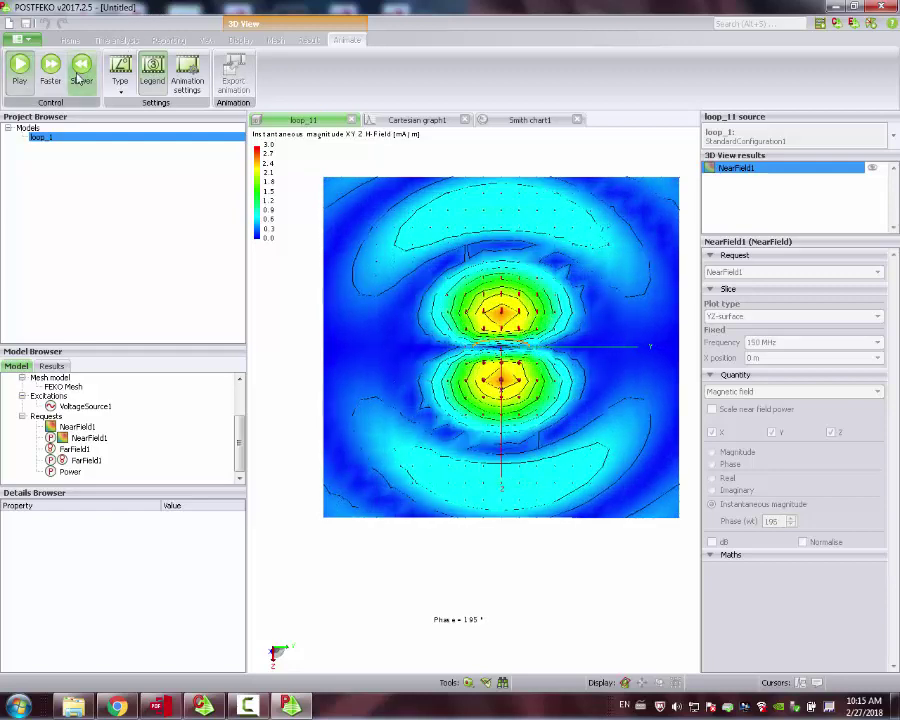
pyautogui.click(19, 68)
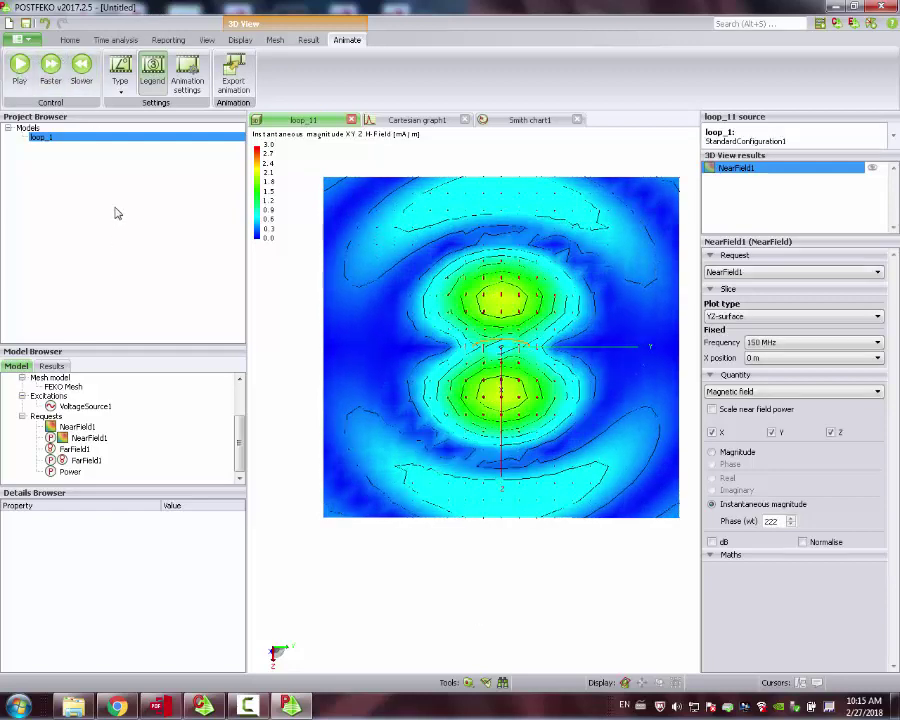
# Add the FarField1 gain pattern to the loop's 3D view
pyautogui.click(86, 460)
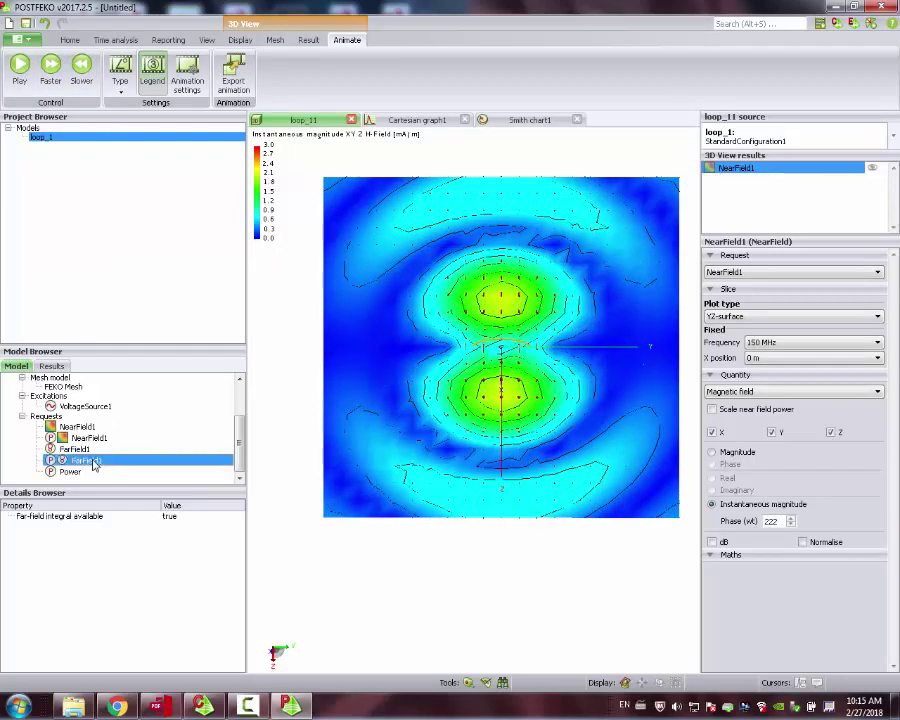
pyautogui.moveTo(355, 333); pyautogui.dragTo(645, 219)
pyautogui.moveTo(64, 460); pyautogui.dragTo(398, 381)
pyautogui.moveTo(655, 332); pyautogui.dragTo(500, 300)
# Hide the NearField1 plane and set its quantity back to Electric field
pyautogui.click(824, 168)
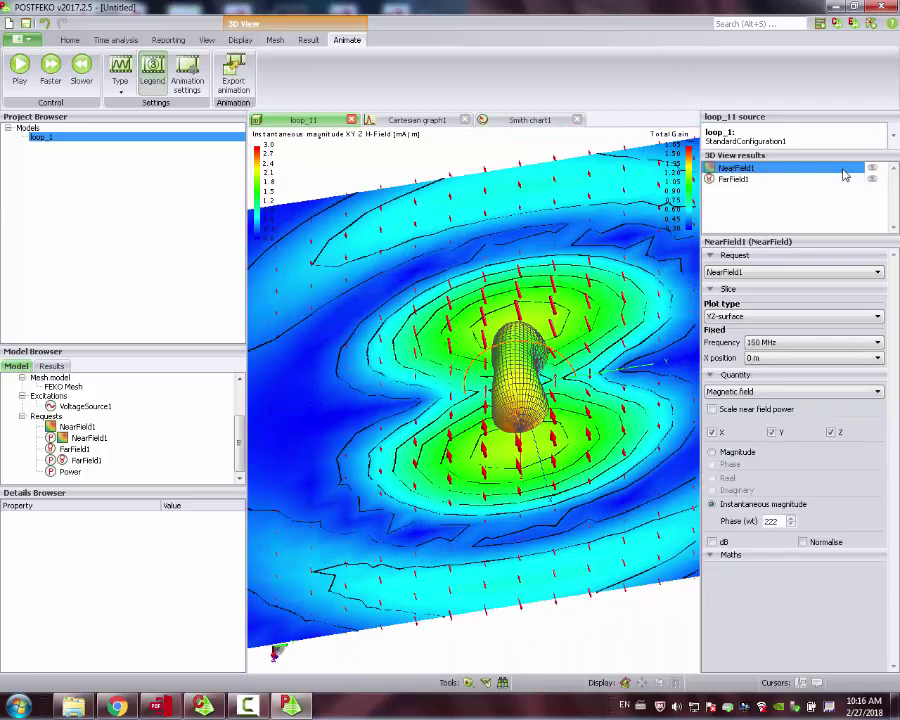
pyautogui.click(871, 170)
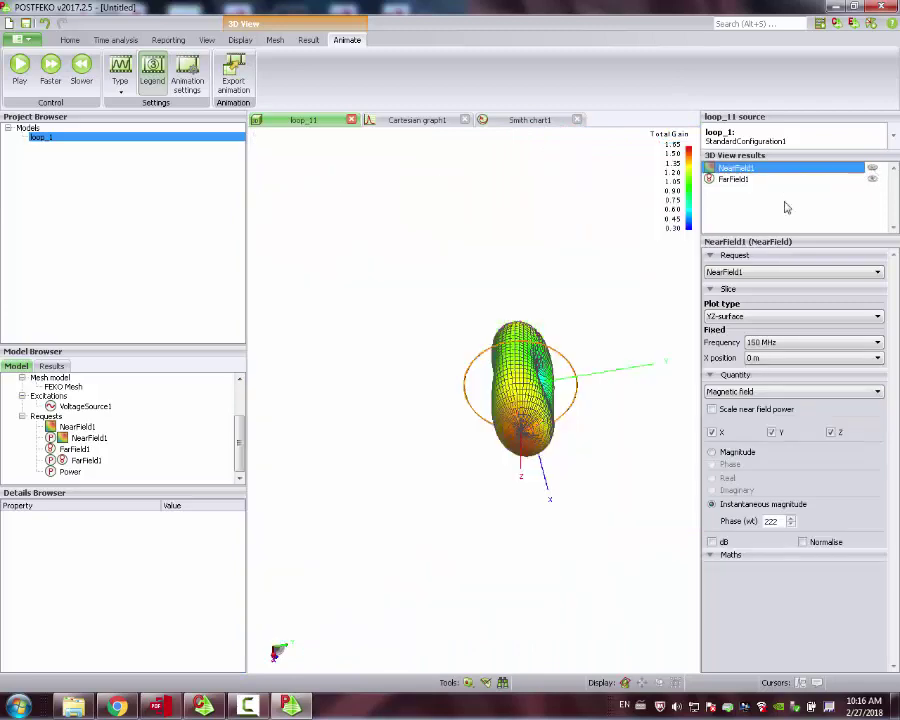
pyautogui.moveTo(428, 393); pyautogui.dragTo(650, 295)
pyautogui.click(763, 391)
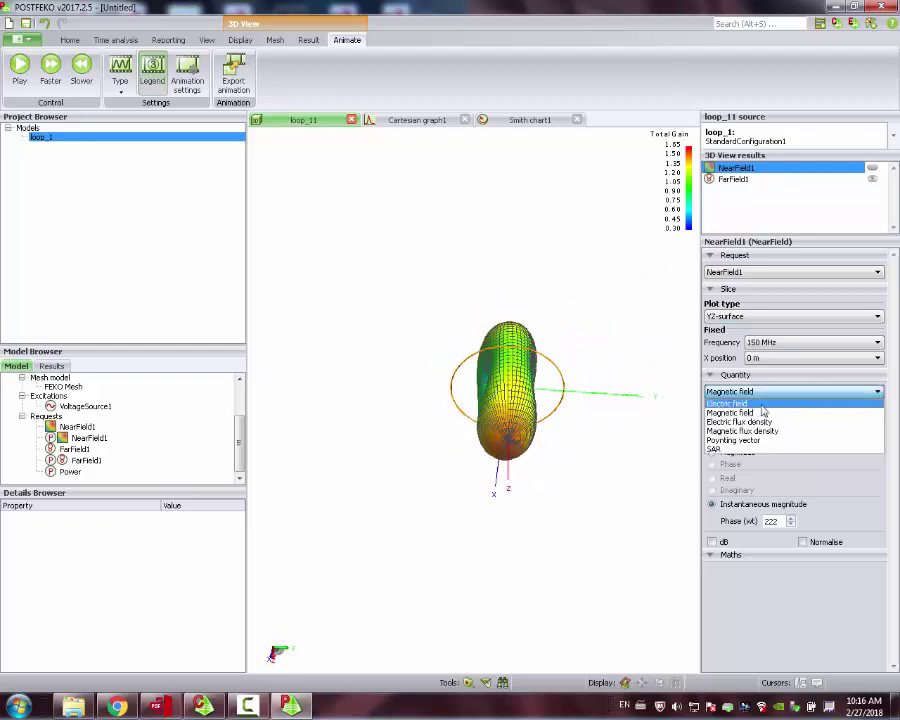
pyautogui.click(762, 405)
pyautogui.moveTo(445, 397); pyautogui.dragTo(472, 394)
# Set the animation type to Frequency, play it twice, and stop at 140 MHz
pyautogui.click(120, 82)
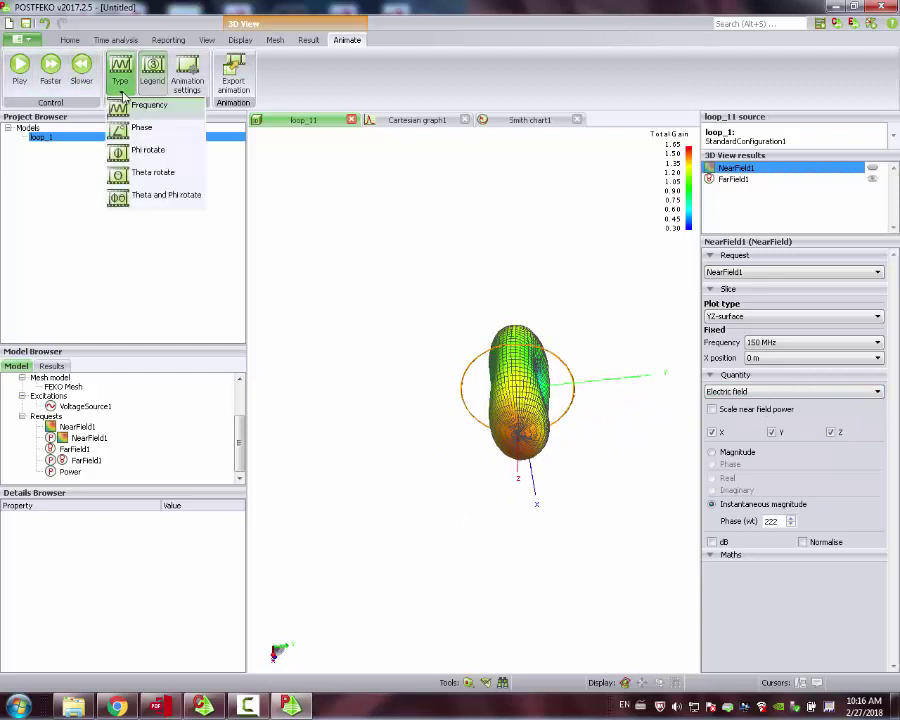
pyautogui.click(135, 106)
pyautogui.click(20, 66)
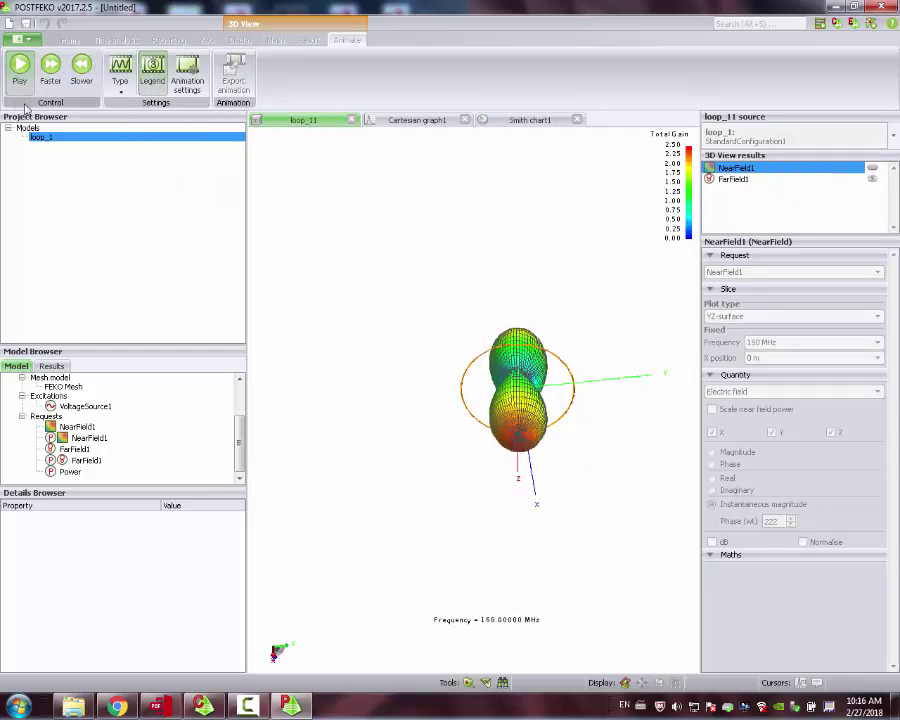
pyautogui.click(21, 65)
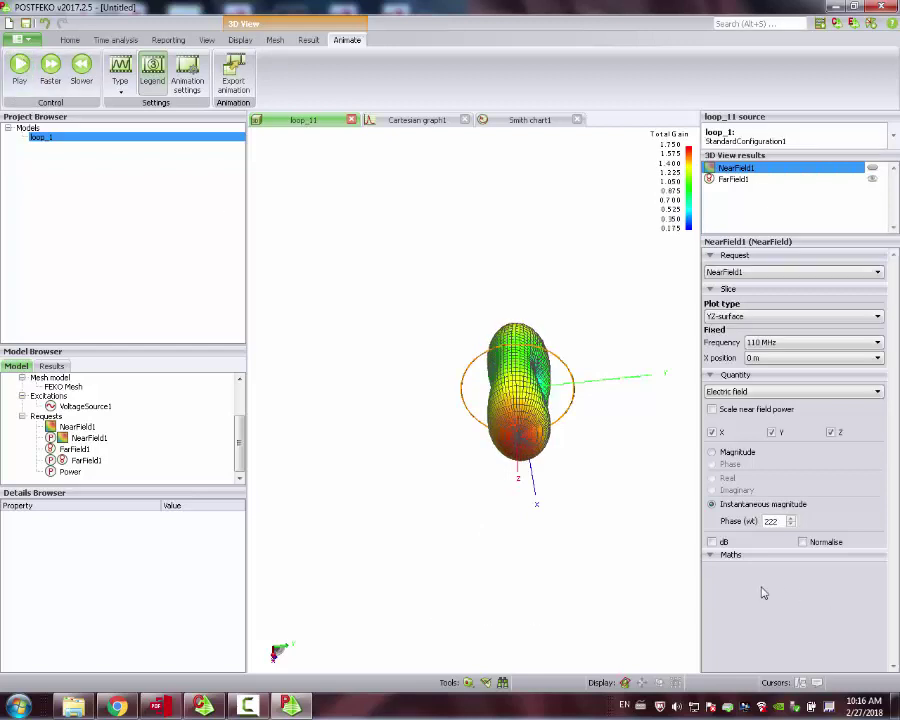
pyautogui.click(20, 65)
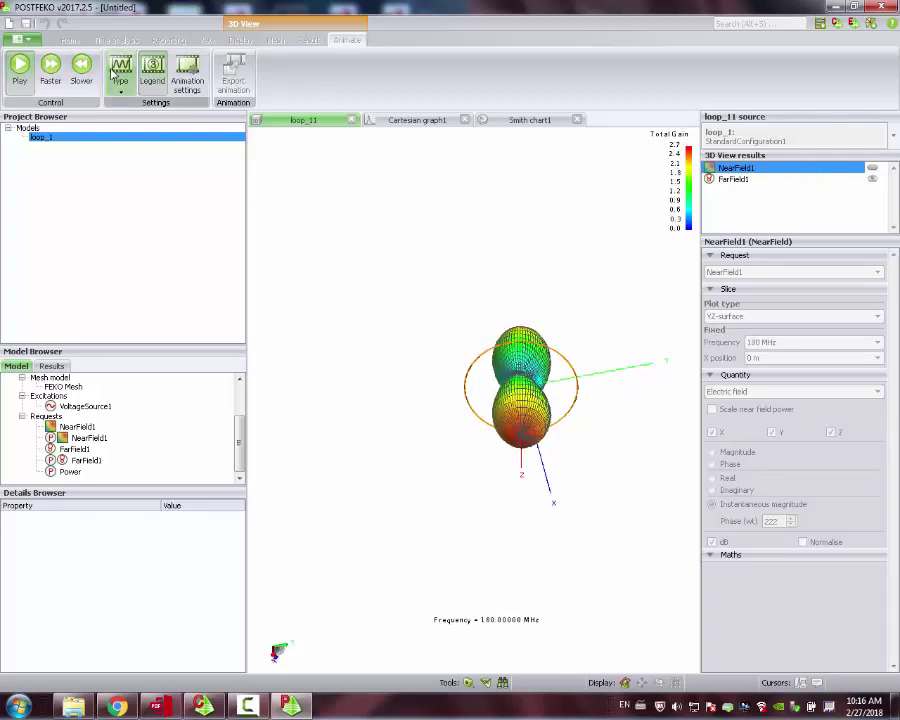
pyautogui.click(18, 72)
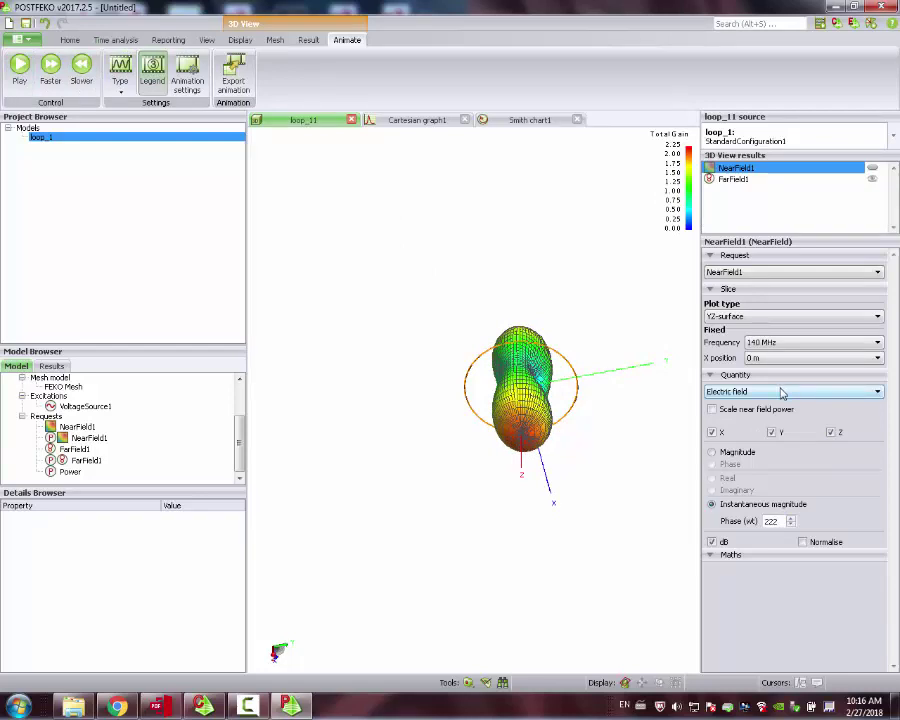
# Switch FarField1's plotted quantity to Realised gain
pyautogui.click(750, 180)
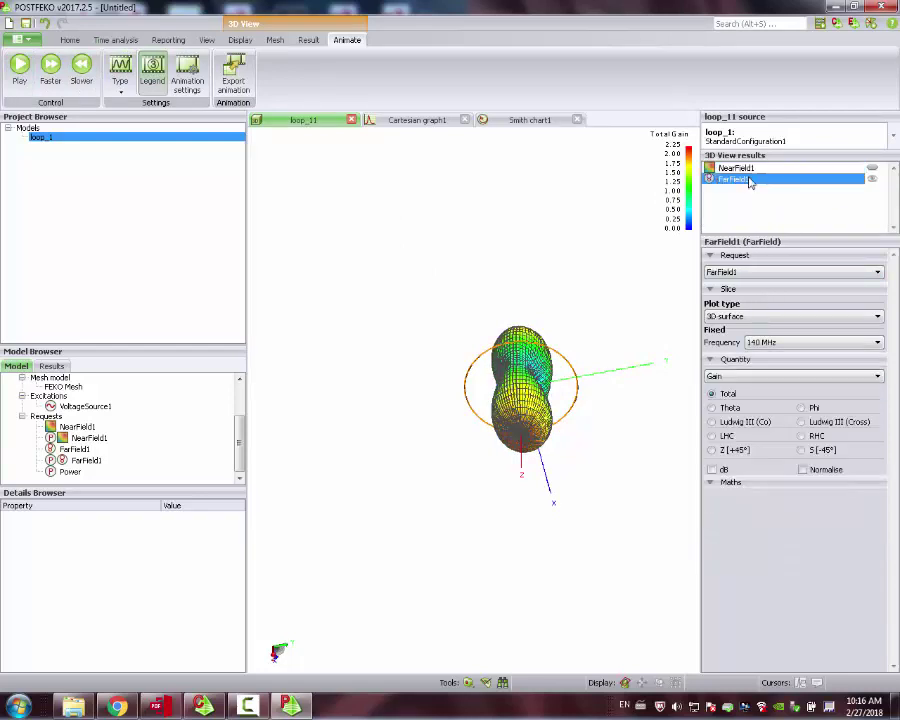
pyautogui.click(768, 376)
pyautogui.click(767, 406)
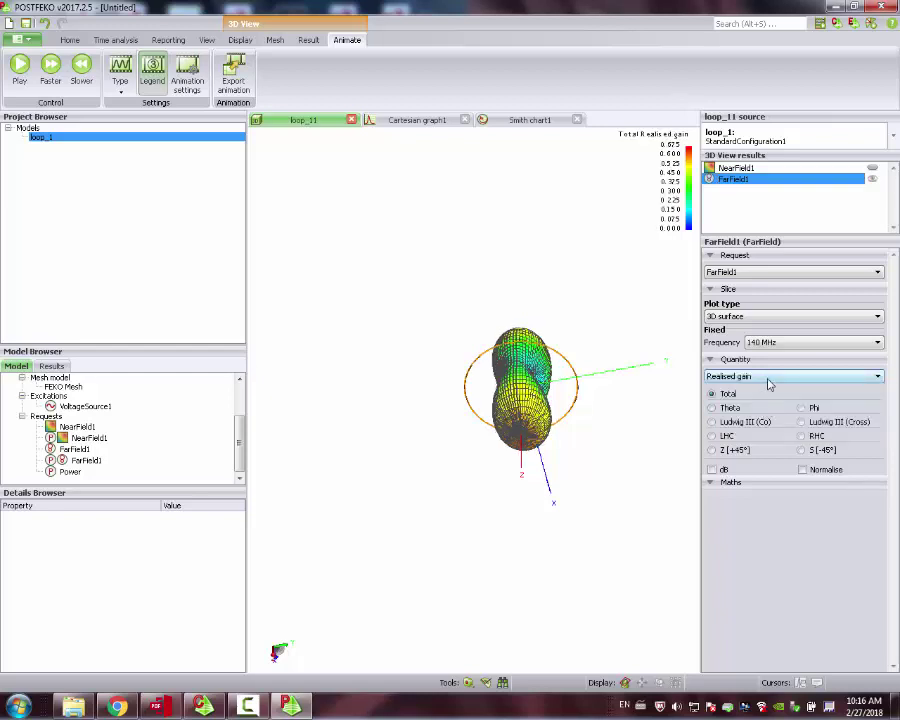
pyautogui.click(768, 379)
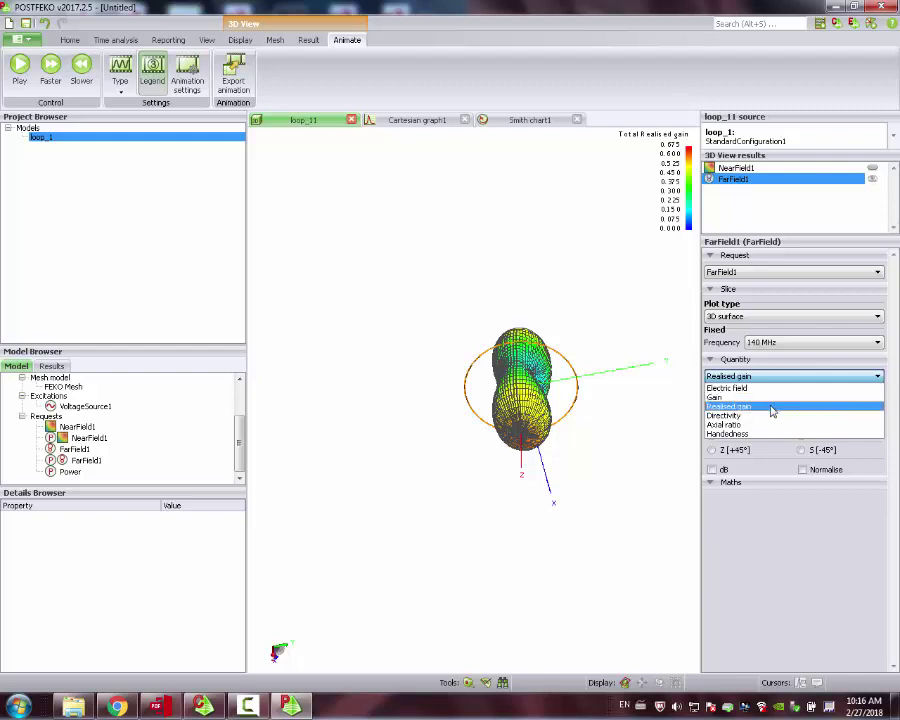
pyautogui.click(771, 409)
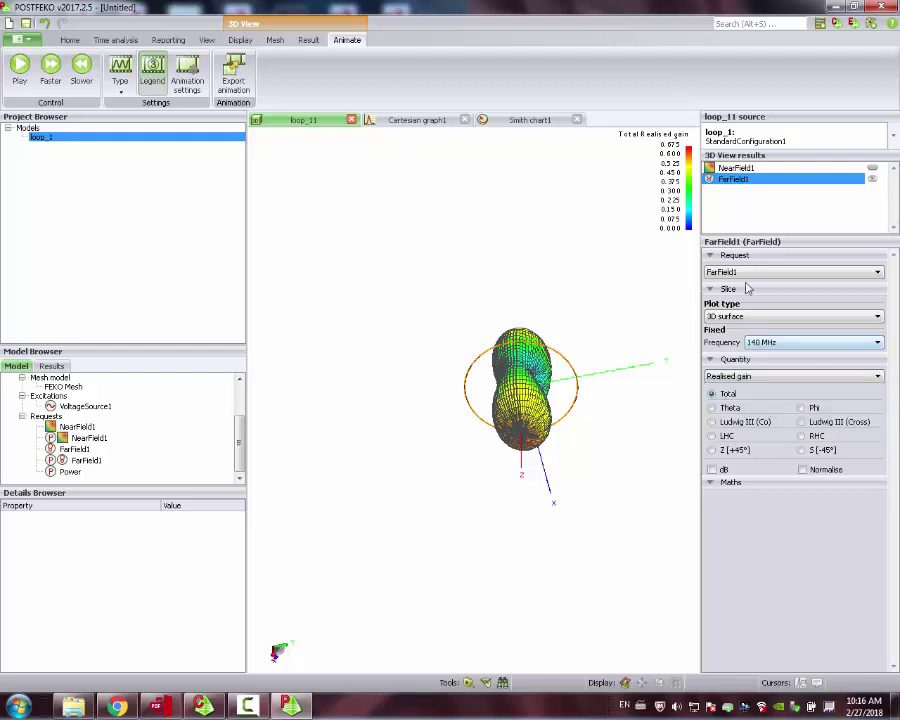
# Try Gain, tick dB, reselect Realised gain, and bring up Cartesian graph1
pyautogui.click(773, 379)
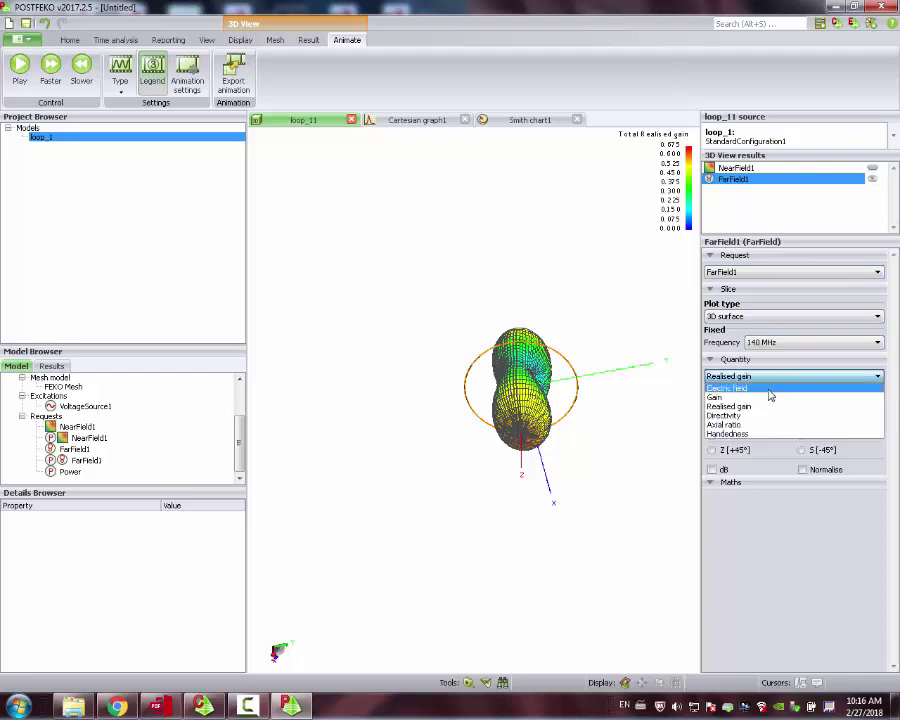
pyautogui.click(766, 398)
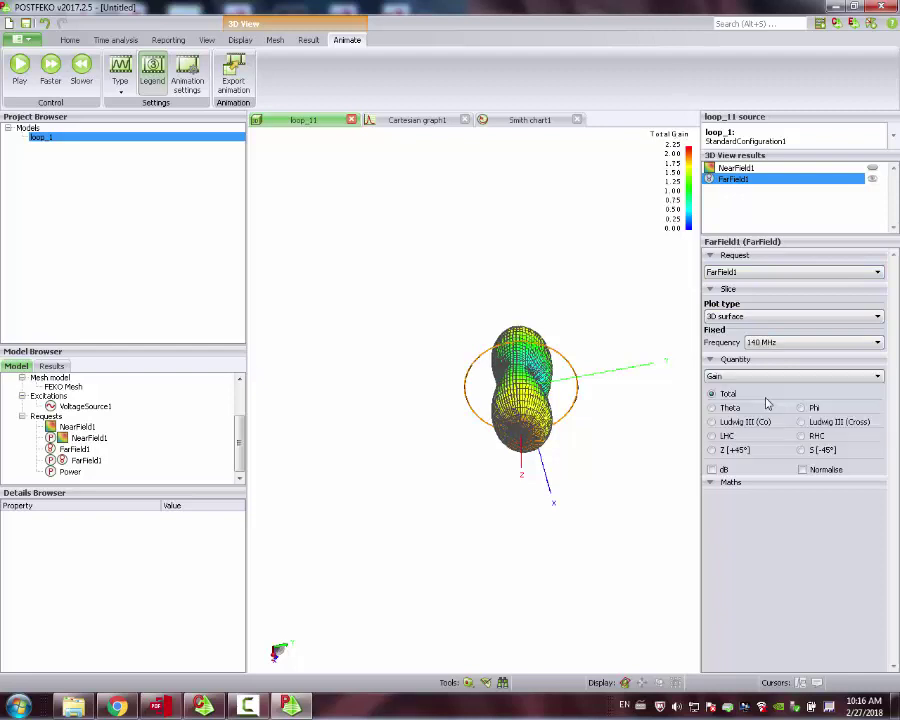
pyautogui.click(722, 470)
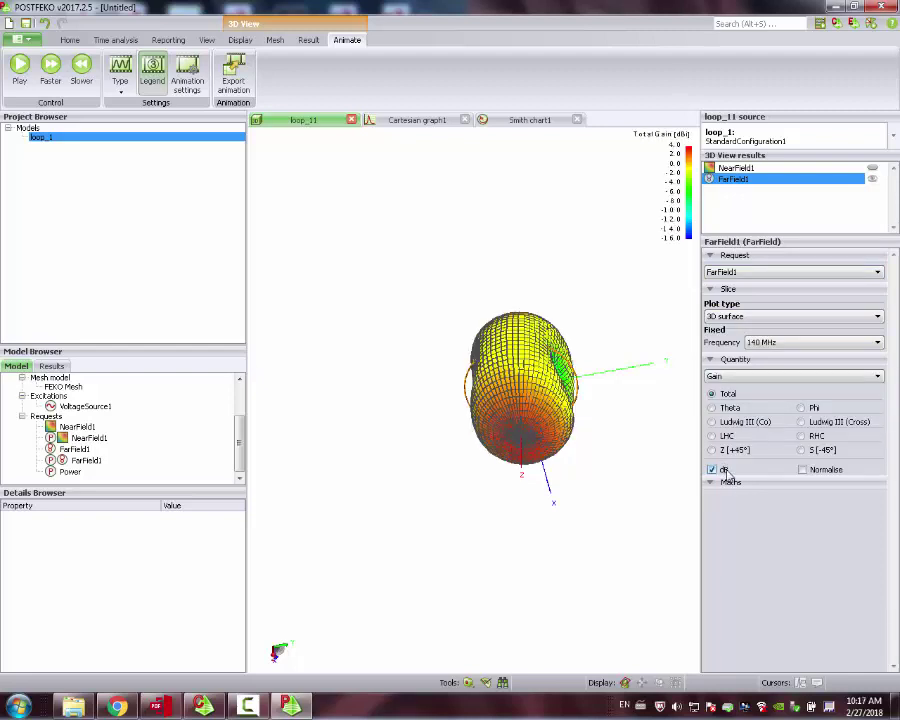
pyautogui.click(745, 380)
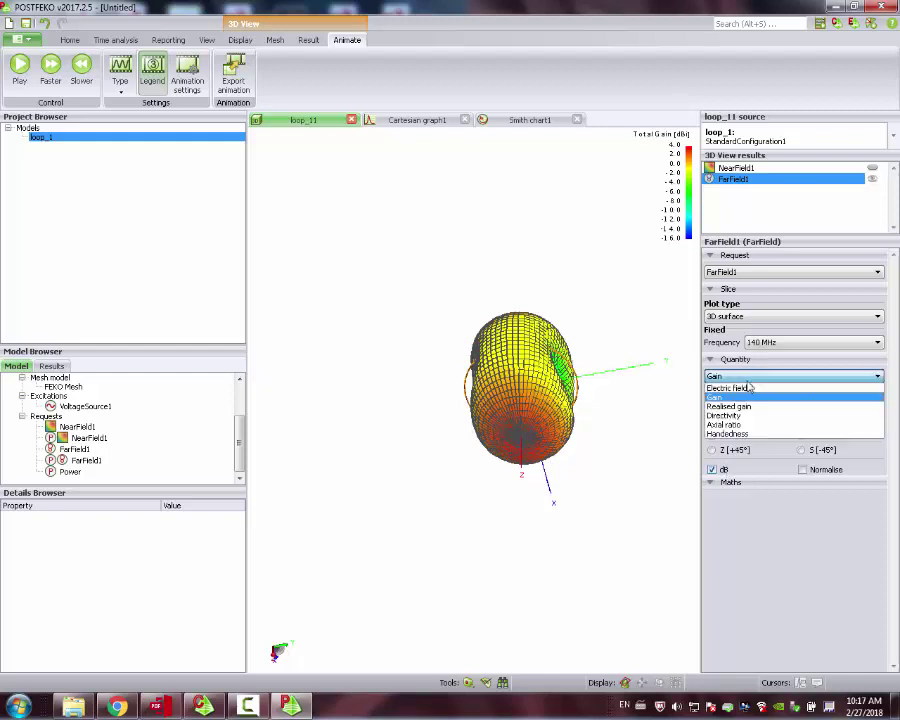
pyautogui.click(750, 407)
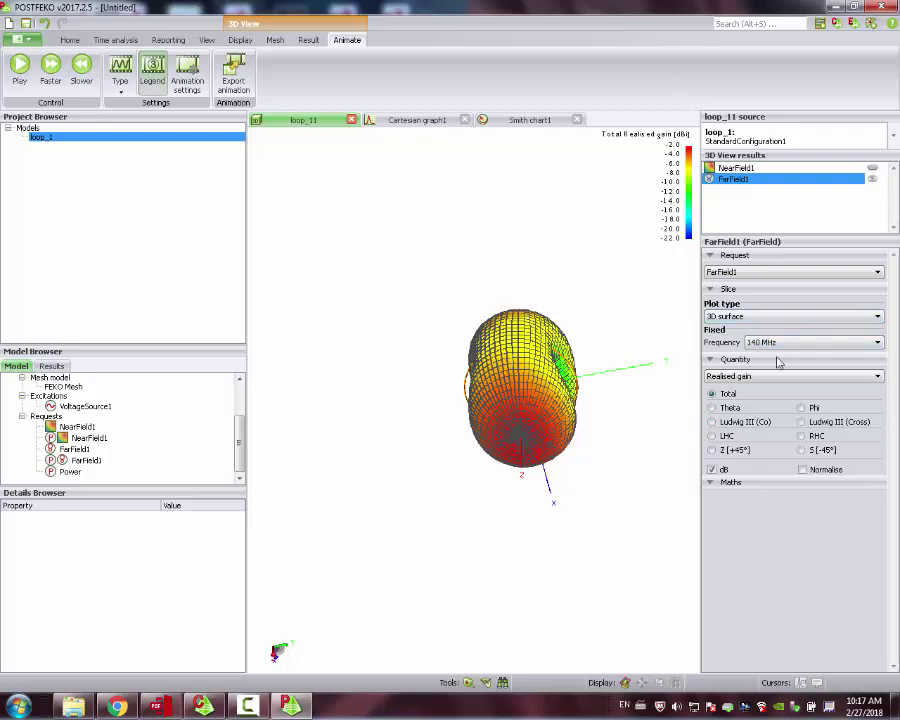
pyautogui.click(403, 122)
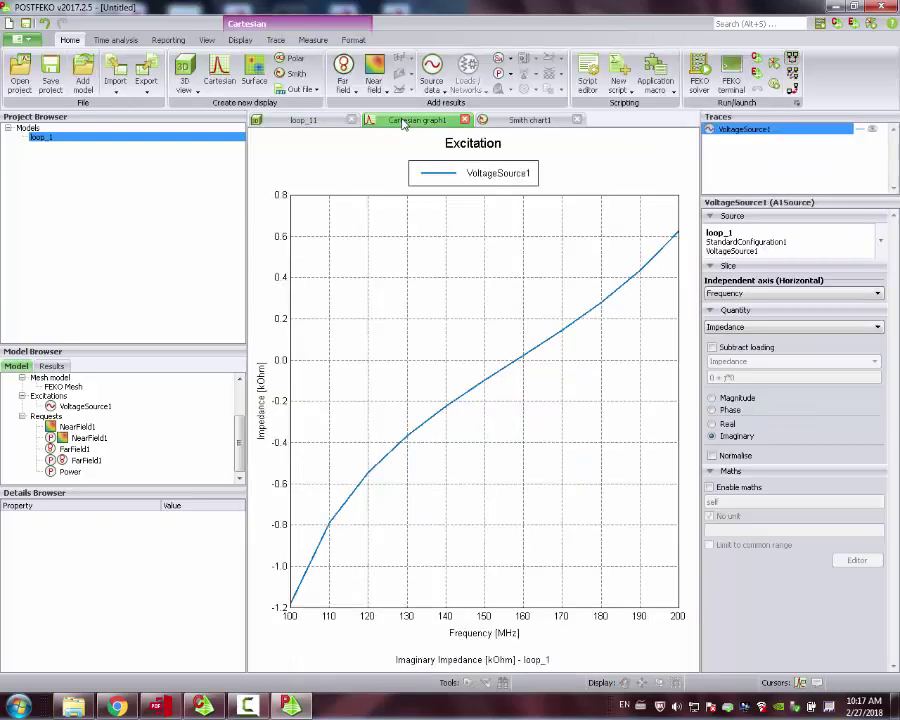
# Switch the VoltageSource1 trace's quantity from imaginary impedance to VSWR in dB
pyautogui.click(749, 327)
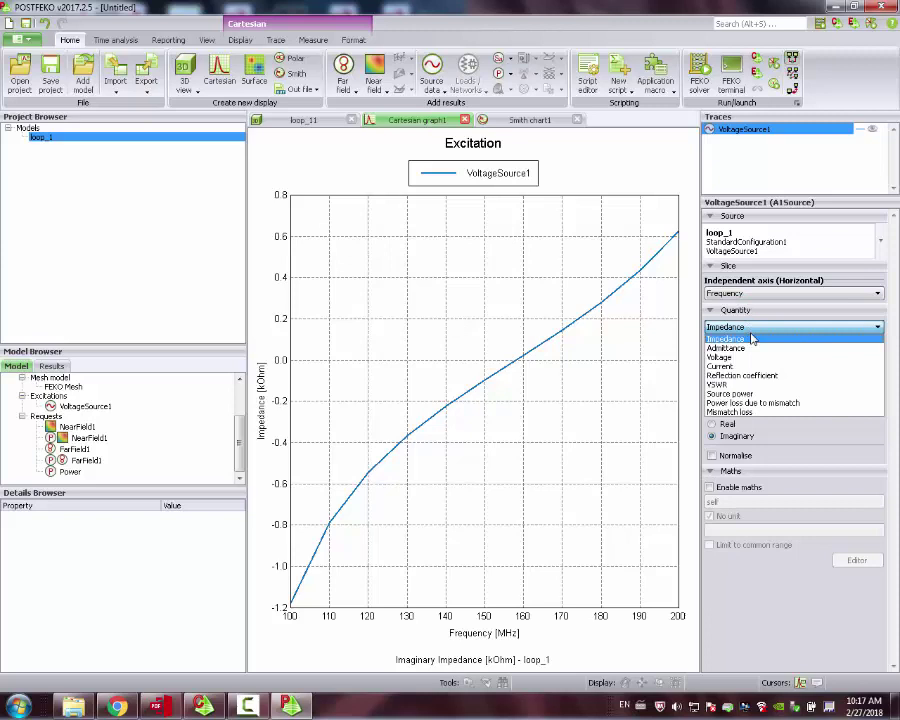
pyautogui.click(783, 385)
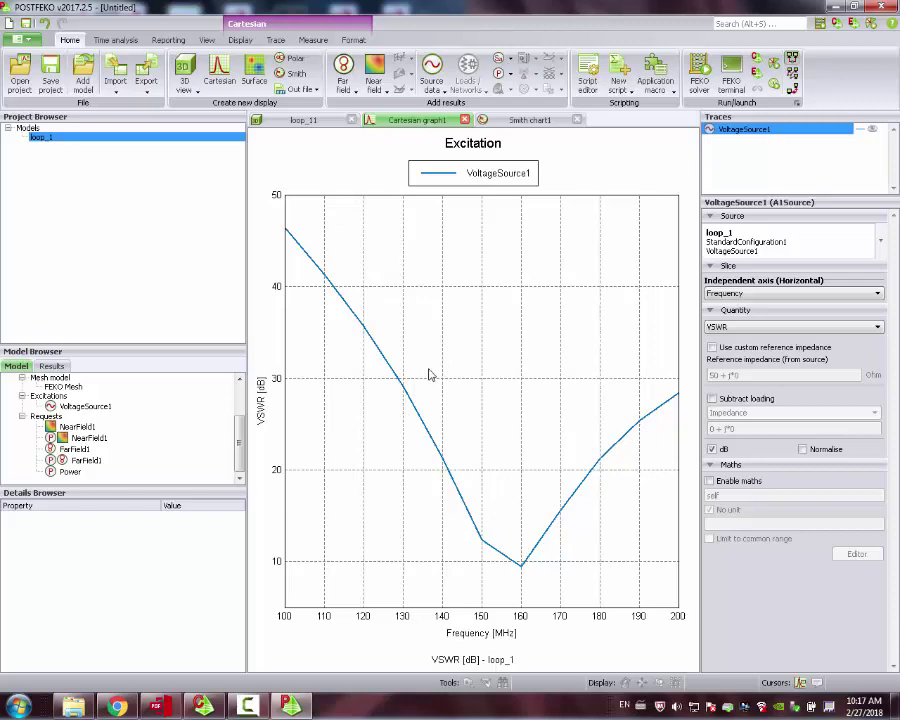
# Hide the FarField1 surface in the loop_11 3D view and rotate around the loop
pyautogui.click(303, 120)
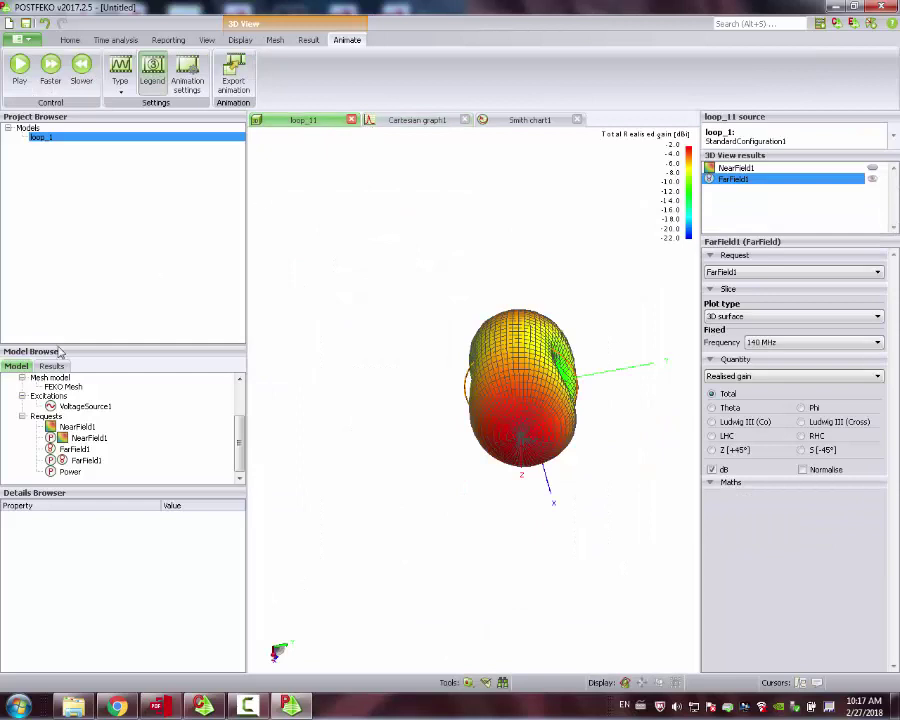
pyautogui.click(874, 180)
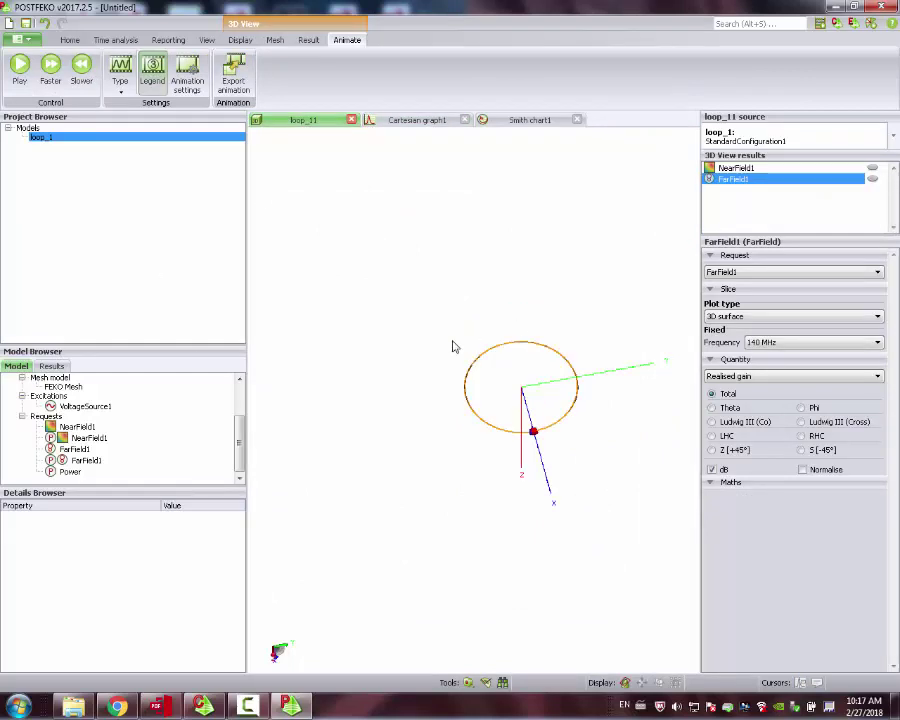
pyautogui.moveTo(453, 347); pyautogui.dragTo(527, 371)
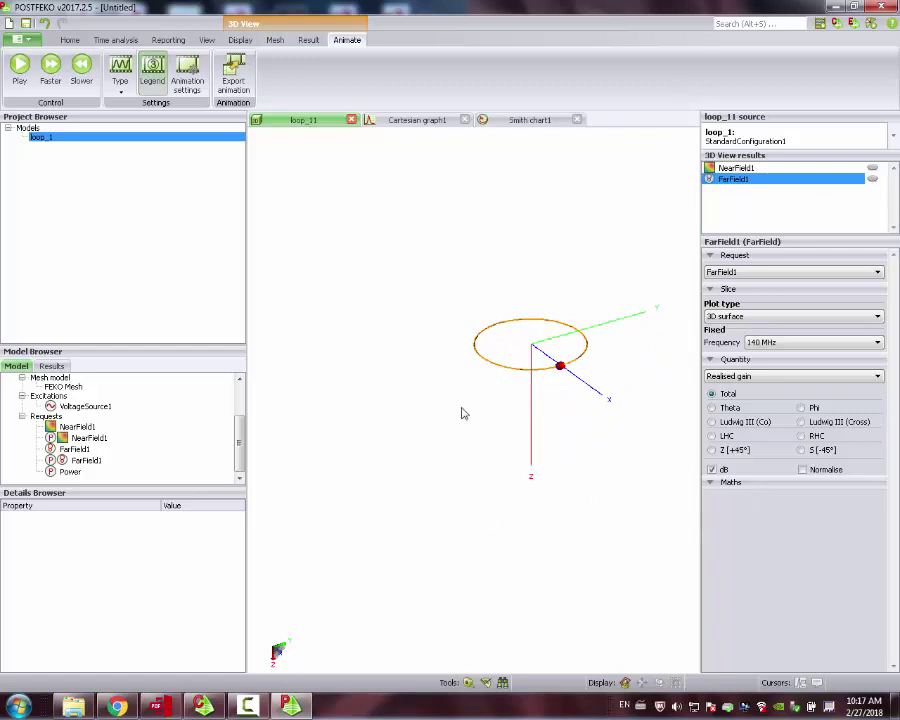
pyautogui.moveTo(532, 422); pyautogui.dragTo(325, 409)
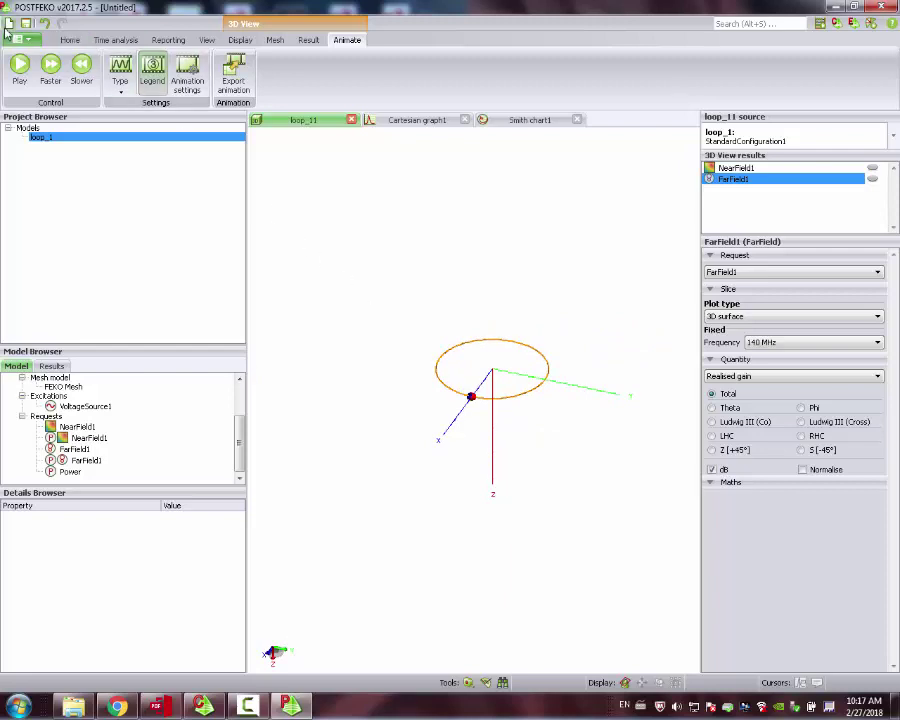
# Save the POSTFEKO session as loop_1.pfs
pyautogui.click(20, 21)
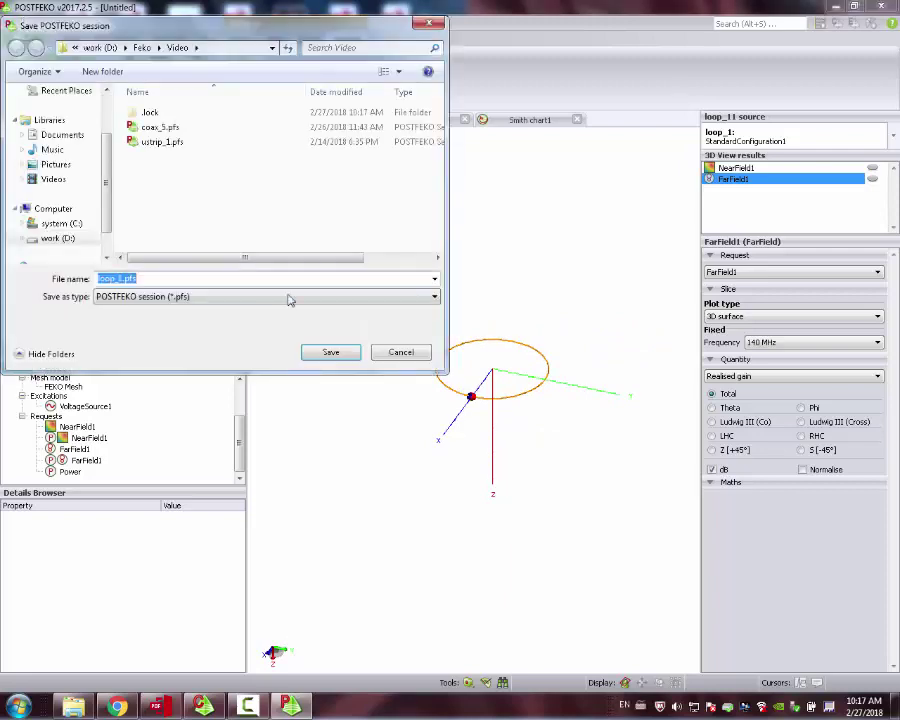
pyautogui.click(330, 353)
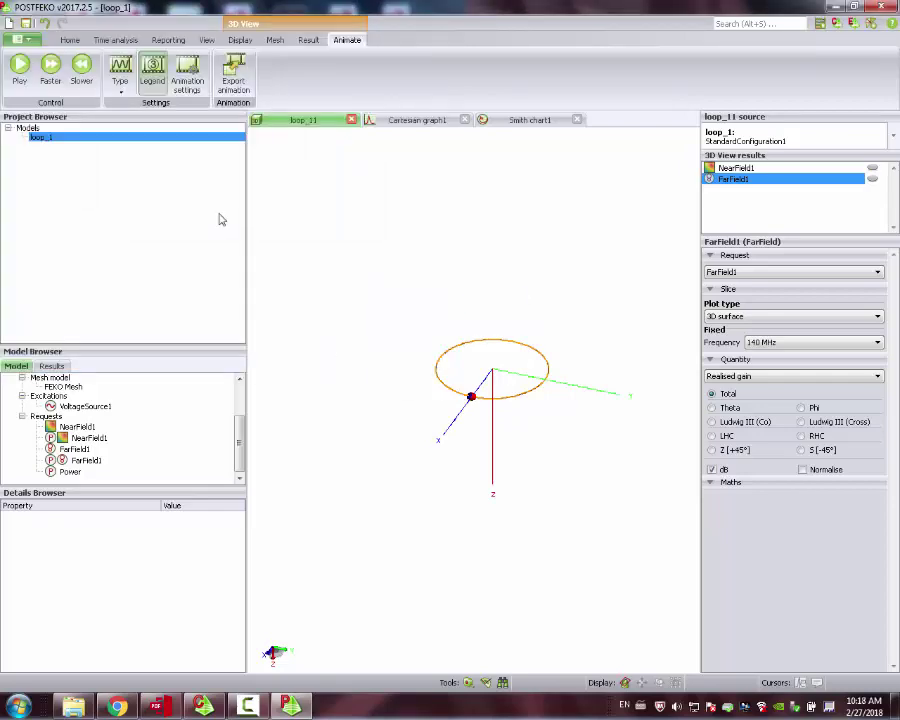
pyautogui.click(24, 39)
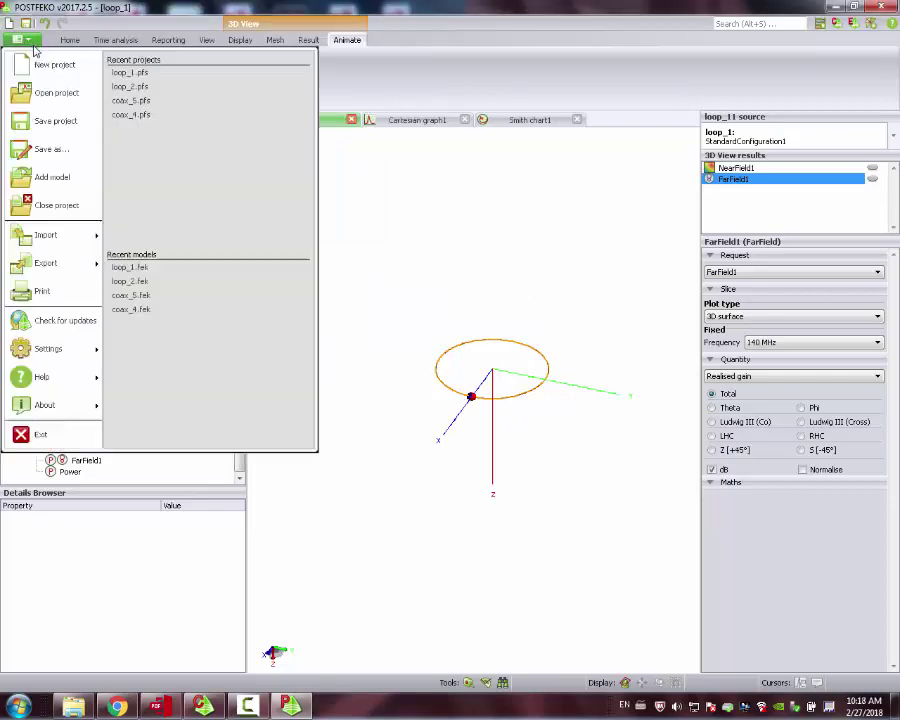
# Exit POSTFEKO and select the EllipticArc1 loop in CADFEKO's construction tree
pyautogui.click(83, 431)
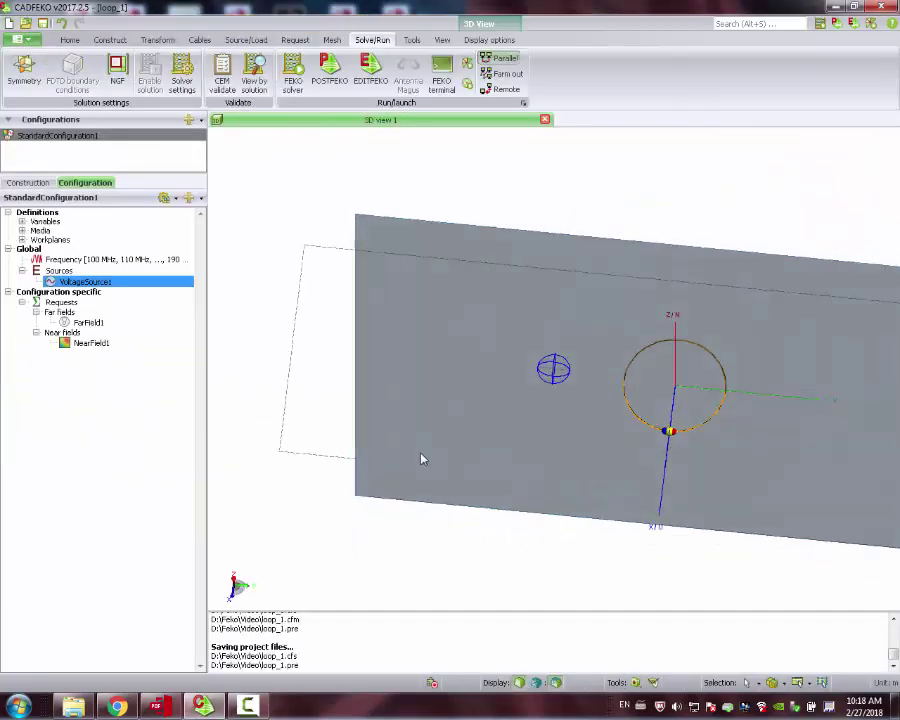
pyautogui.click(27, 182)
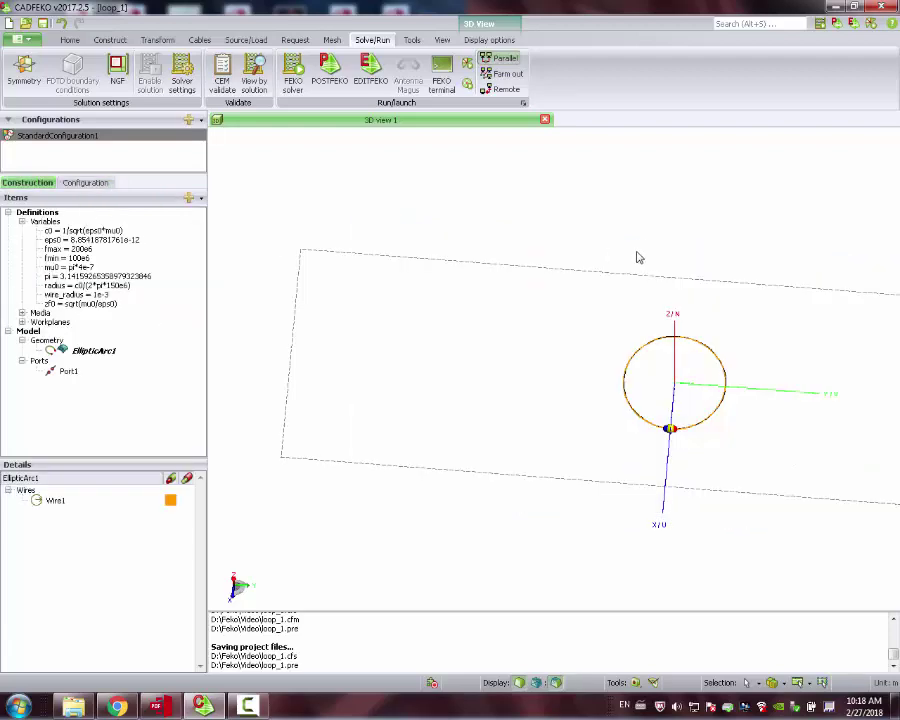
pyautogui.moveTo(635, 260)
pyautogui.mouseDown()
pyautogui.moveTo(625, 300)
pyautogui.moveTo(667, 291)
pyautogui.moveTo(697, 201)
pyautogui.moveTo(690, 225)
pyautogui.mouseUp()
pyautogui.click(91, 352)
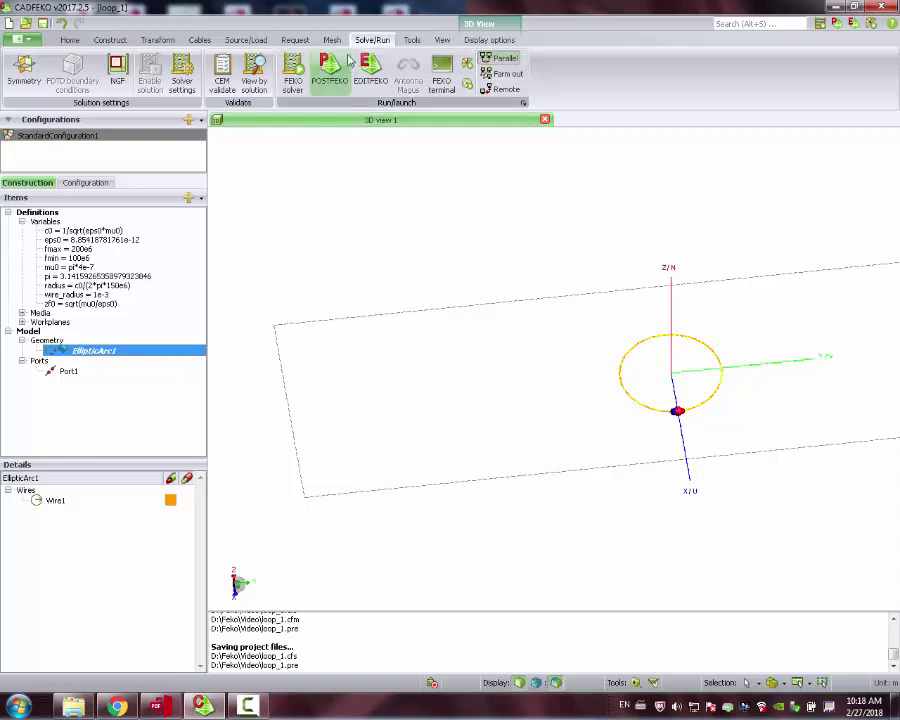
# Set up a copy-and-translate of EllipticArc1 from 0,0,0 to 0,0,1
pyautogui.click(157, 41)
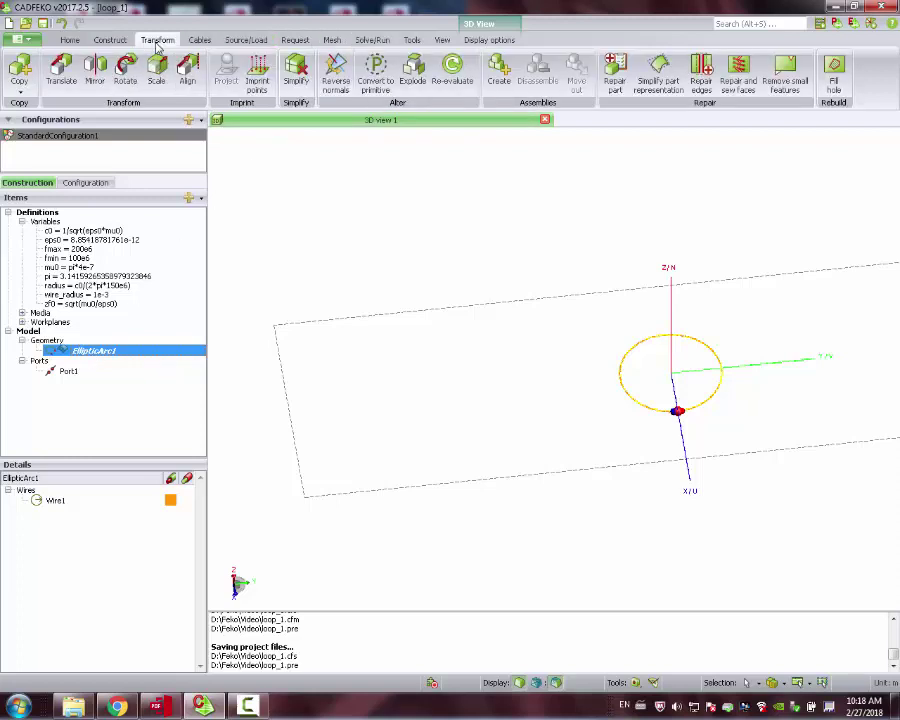
pyautogui.click(19, 100)
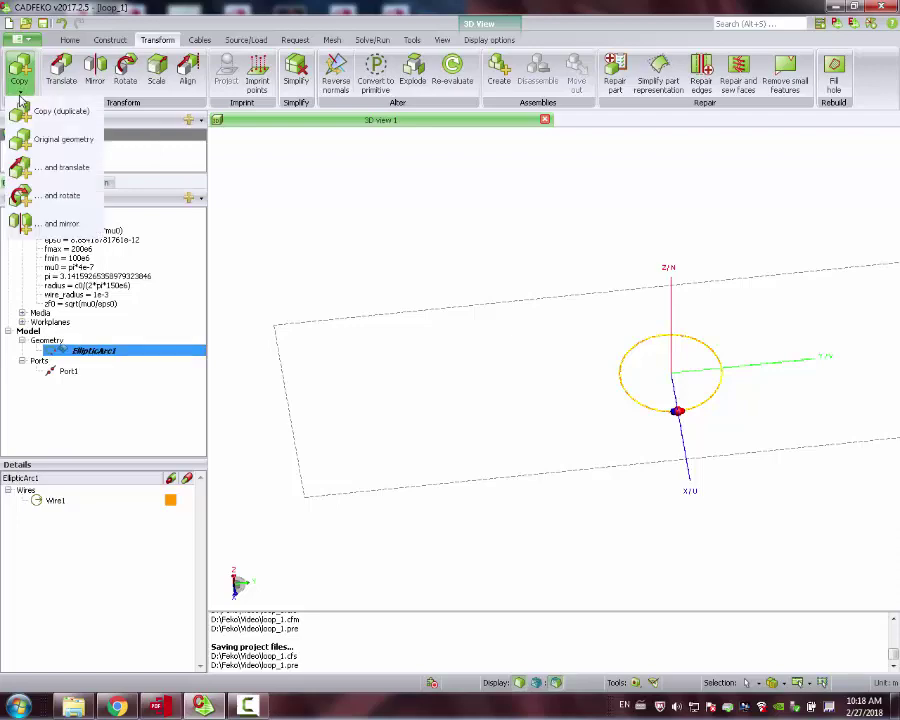
pyautogui.click(35, 170)
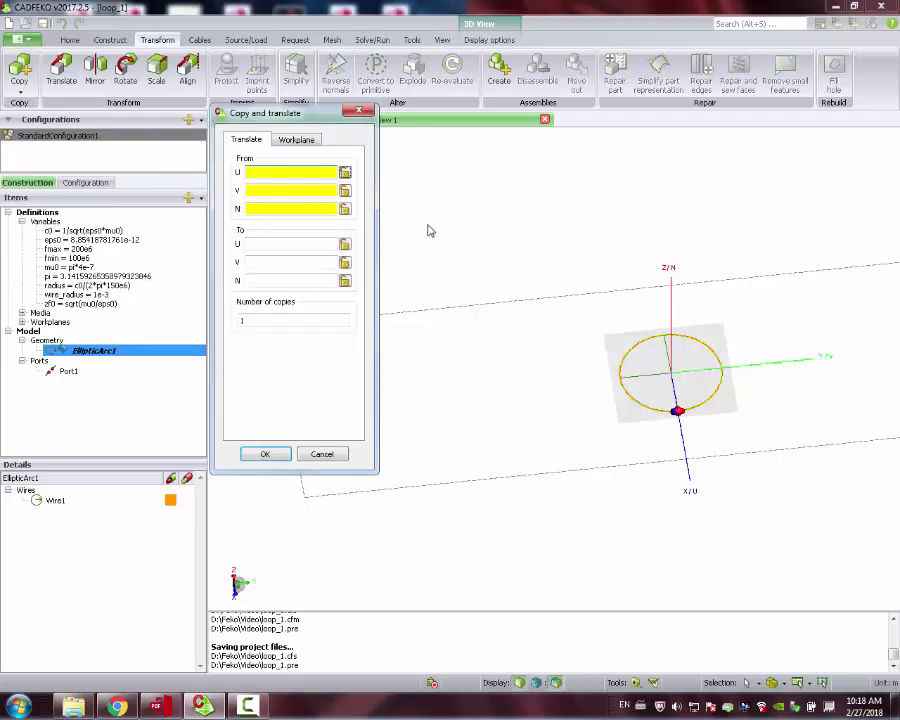
pyautogui.click(286, 170)
pyautogui.write('00')
pyautogui.click(279, 207)
pyautogui.write('0')
pyautogui.click(279, 246)
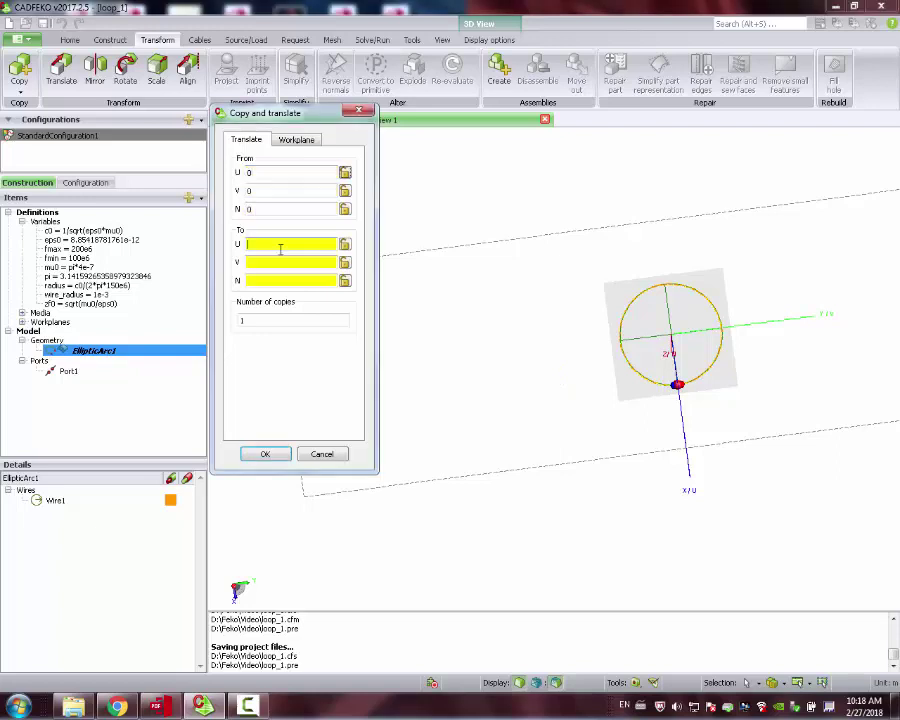
pyautogui.write('0')
pyautogui.click(272, 263)
pyautogui.write('0')
pyautogui.click(265, 285)
pyautogui.moveTo(575, 325)
pyautogui.mouseDown()
pyautogui.moveTo(633, 551)
pyautogui.moveTo(677, 195)
pyautogui.moveTo(659, 279)
pyautogui.moveTo(786, 460)
pyautogui.moveTo(790, 486)
pyautogui.mouseUp()
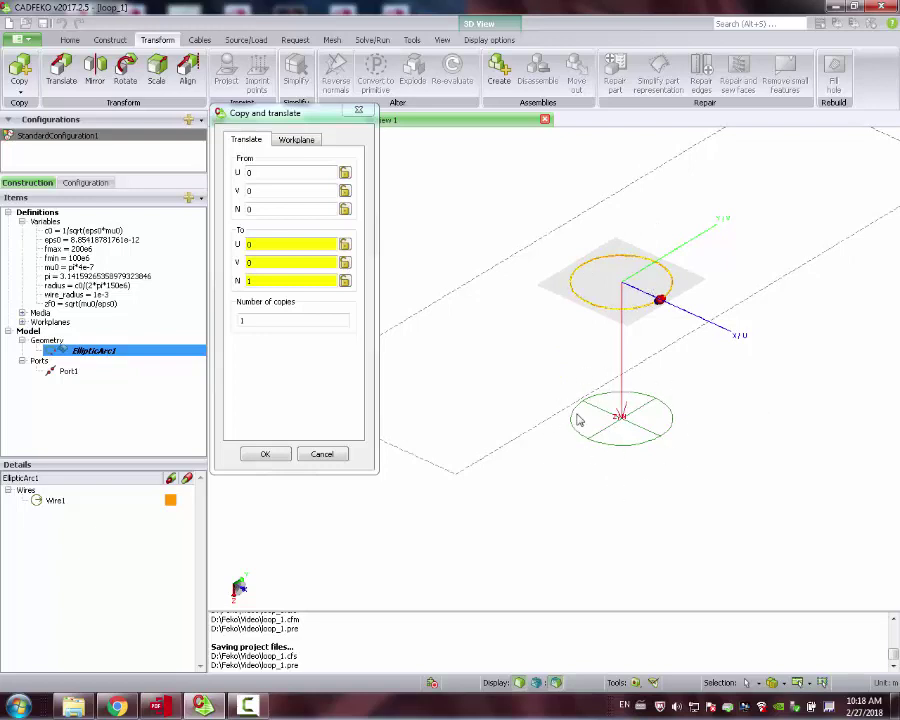
# Confirm the copy EllipticArc1_1 and inspect its Wire1 edge properties without changes
pyautogui.click(267, 455)
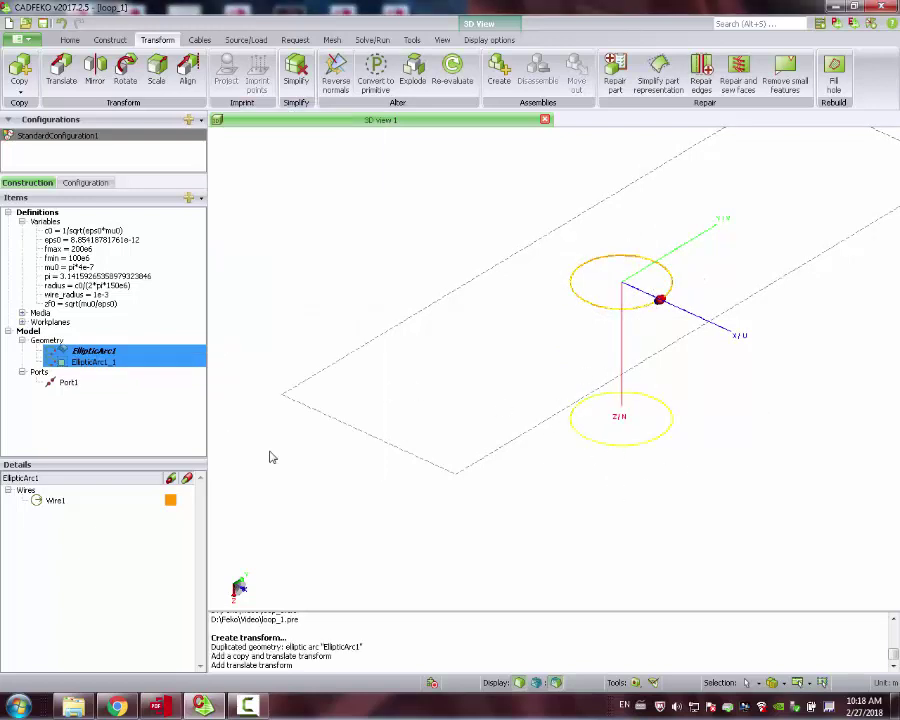
pyautogui.click(103, 362)
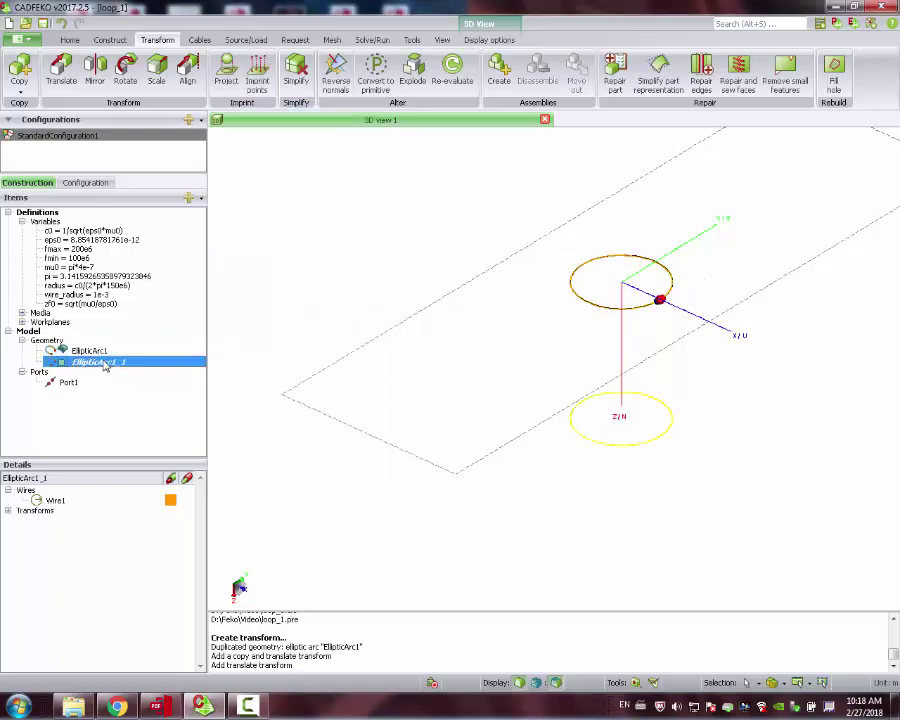
pyautogui.click(60, 501)
pyautogui.rightClick(60, 501)
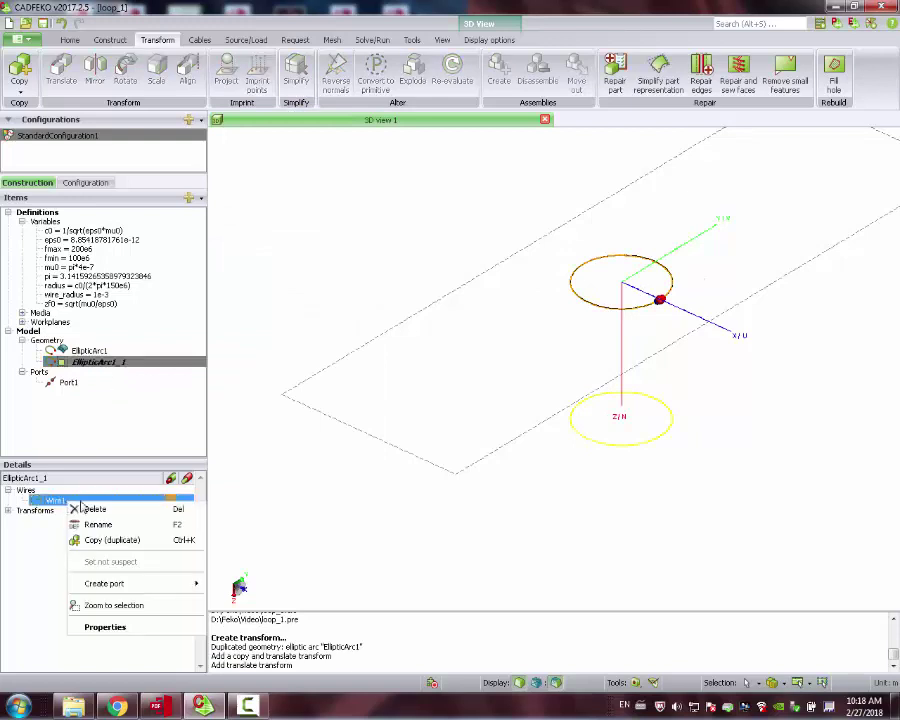
pyautogui.click(130, 628)
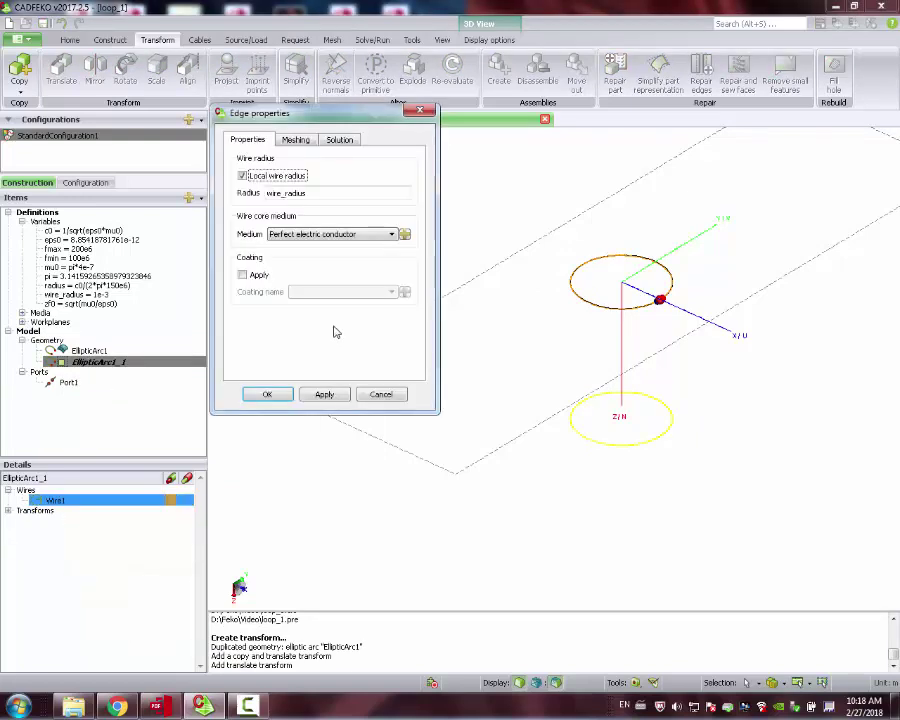
pyautogui.doubleClick(324, 193)
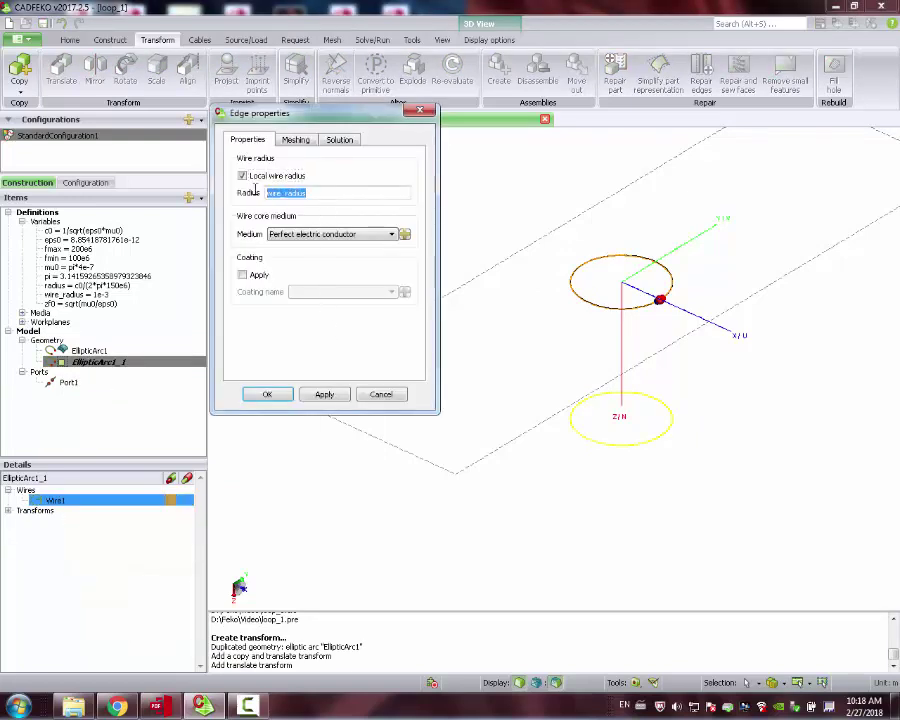
pyautogui.click(397, 398)
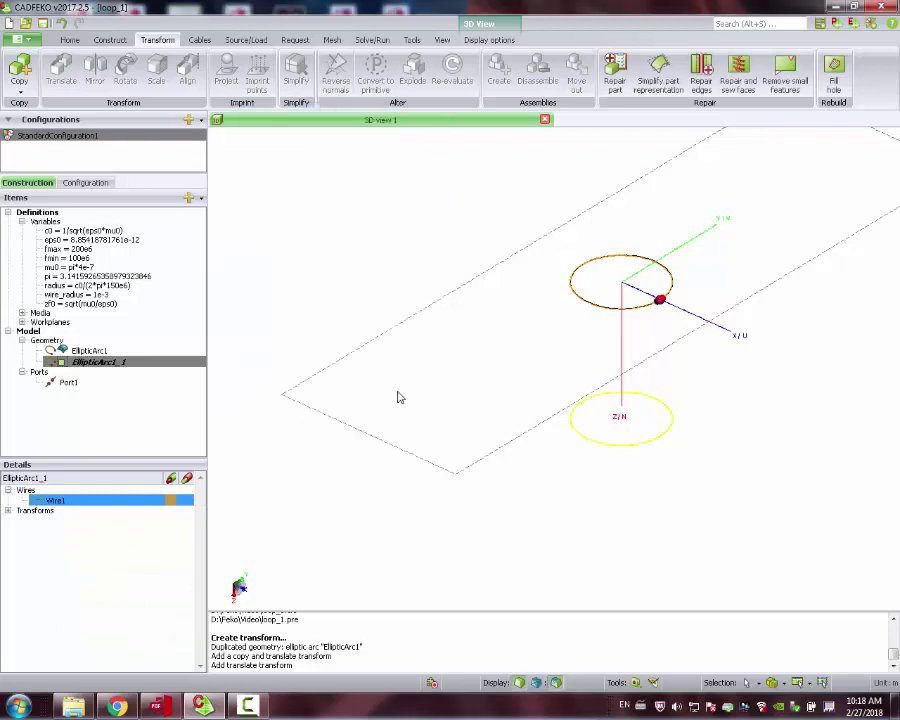
# Create wire port Port2 at the start of EllipticArc1_1's Wire1
pyautogui.click(98, 364)
pyautogui.moveTo(604, 309)
pyautogui.mouseDown(button='middle')
pyautogui.moveTo(701, 305)
pyautogui.moveTo(680, 315)
pyautogui.mouseUp(button='middle')
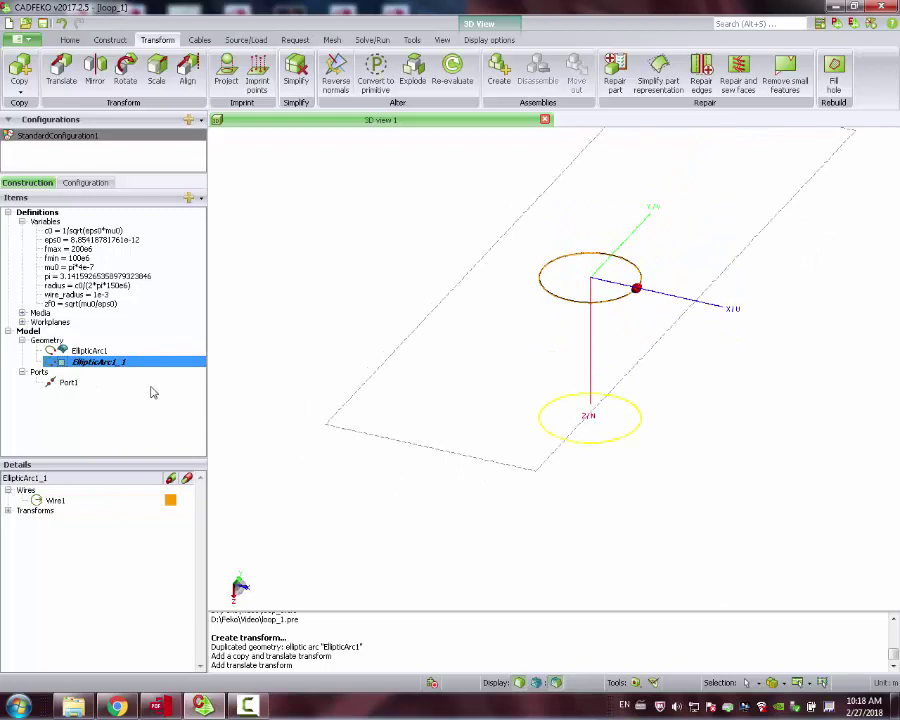
pyautogui.click(55, 501)
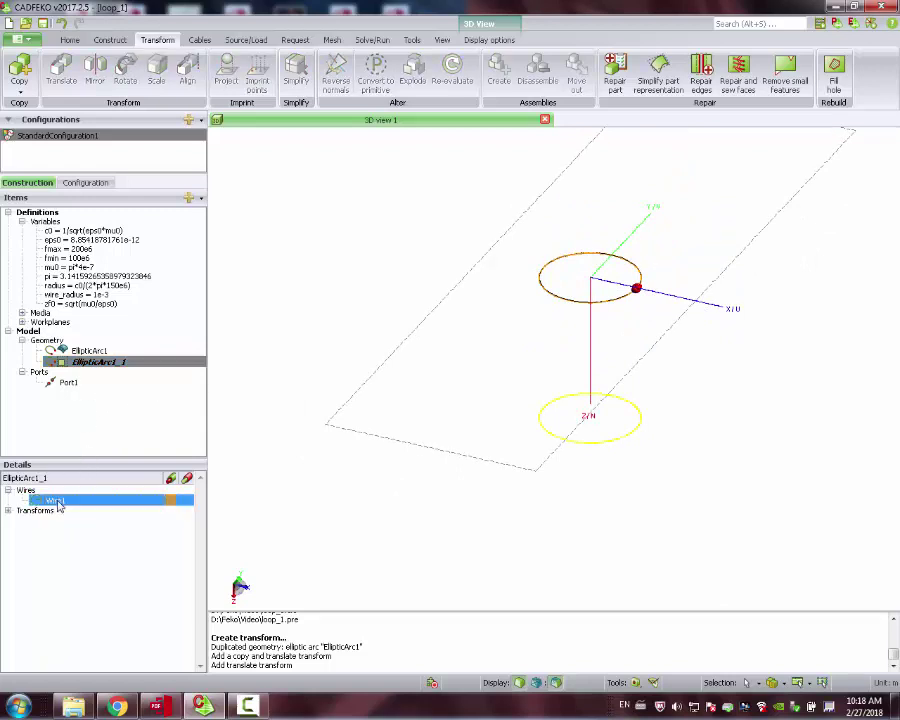
pyautogui.click(264, 41)
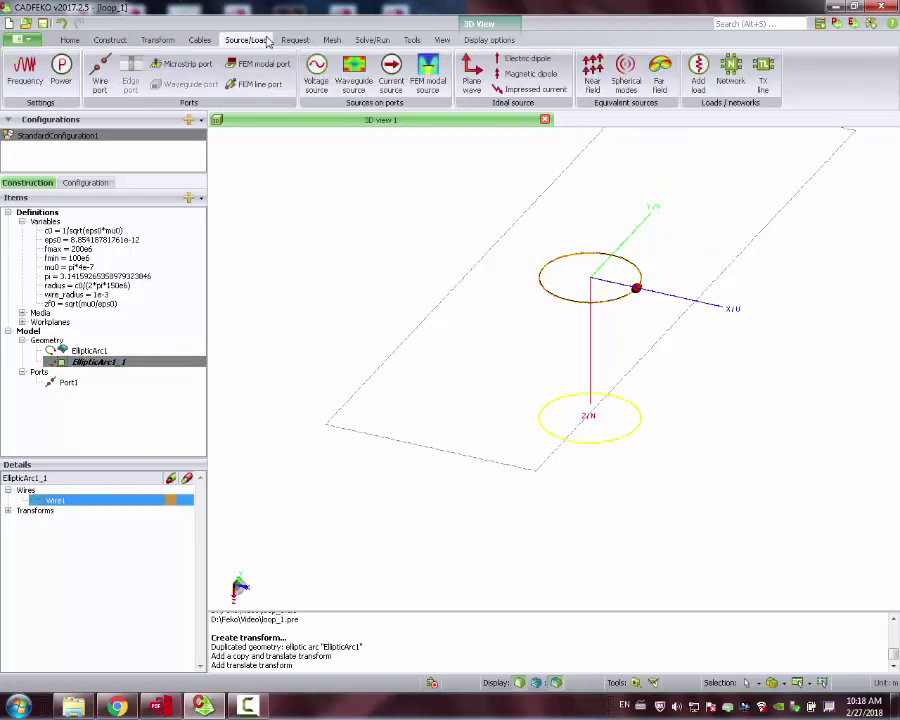
pyautogui.click(98, 70)
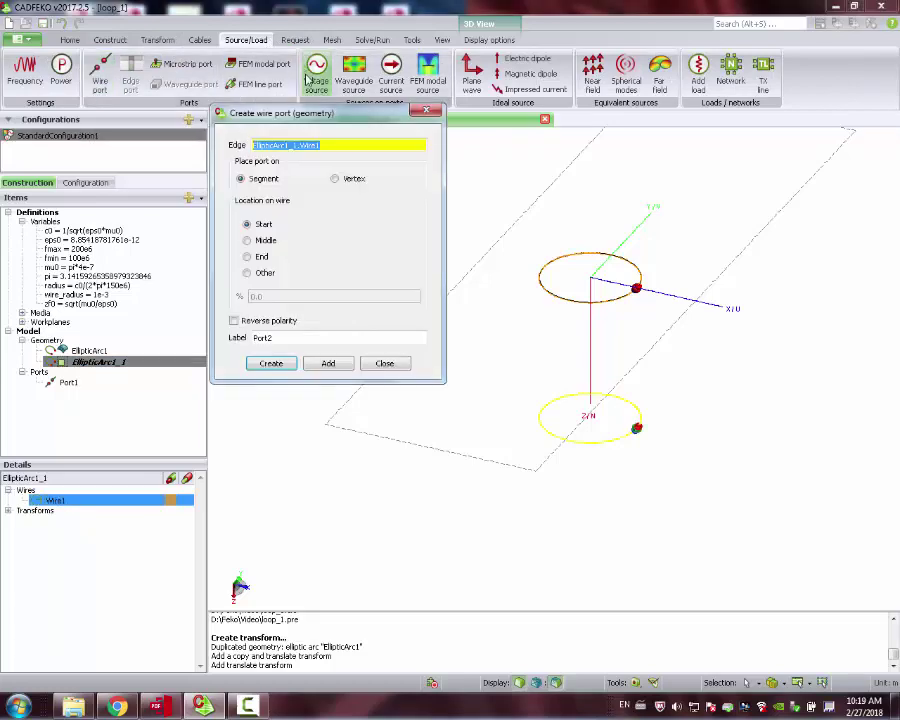
pyautogui.moveTo(498, 158); pyautogui.dragTo(760, 470)
pyautogui.click(254, 364)
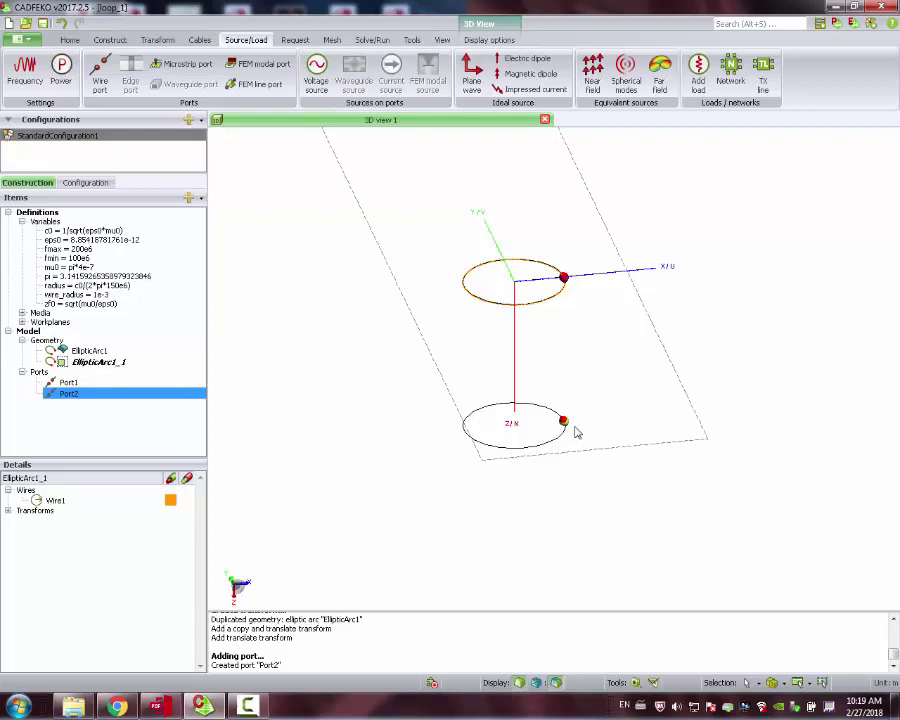
pyautogui.moveTo(563, 421); pyautogui.dragTo(465, 435)
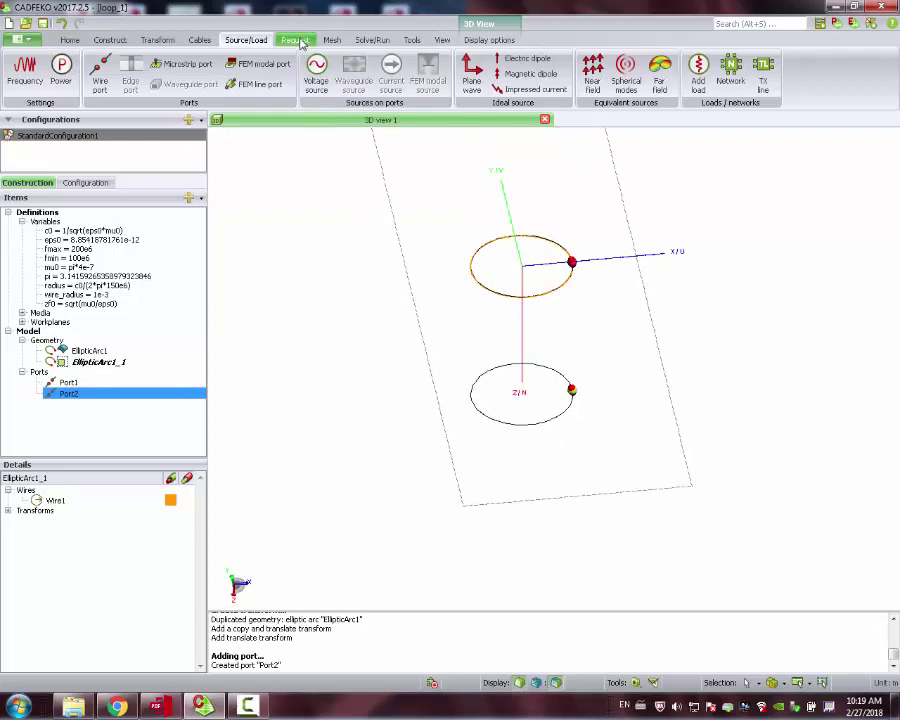
# Mesh all the wire geometry of both loops
pyautogui.click(295, 40)
pyautogui.click(331, 40)
pyautogui.click(19, 74)
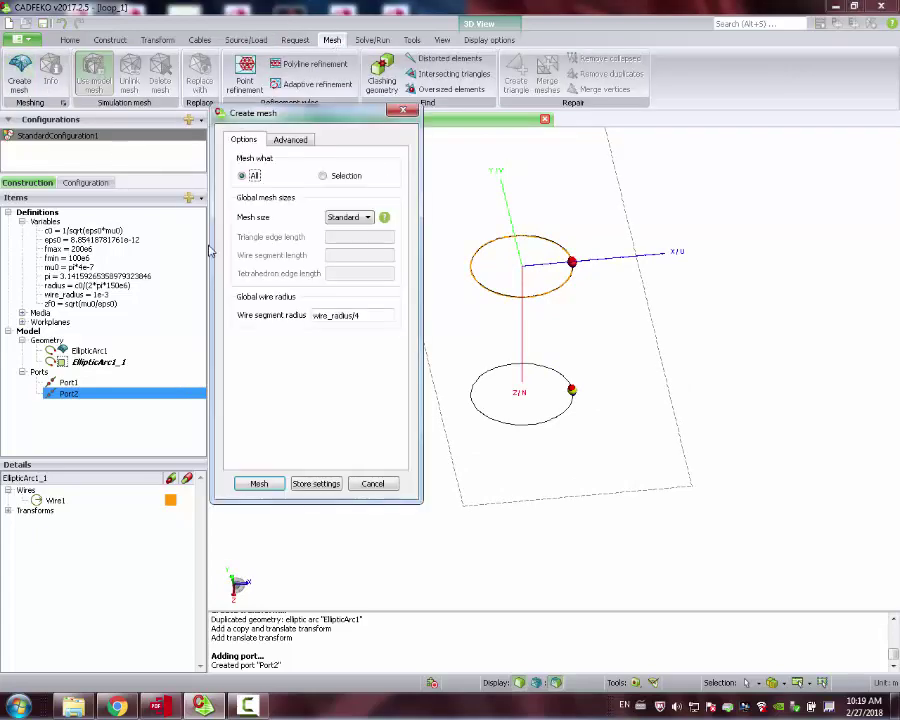
pyautogui.click(259, 483)
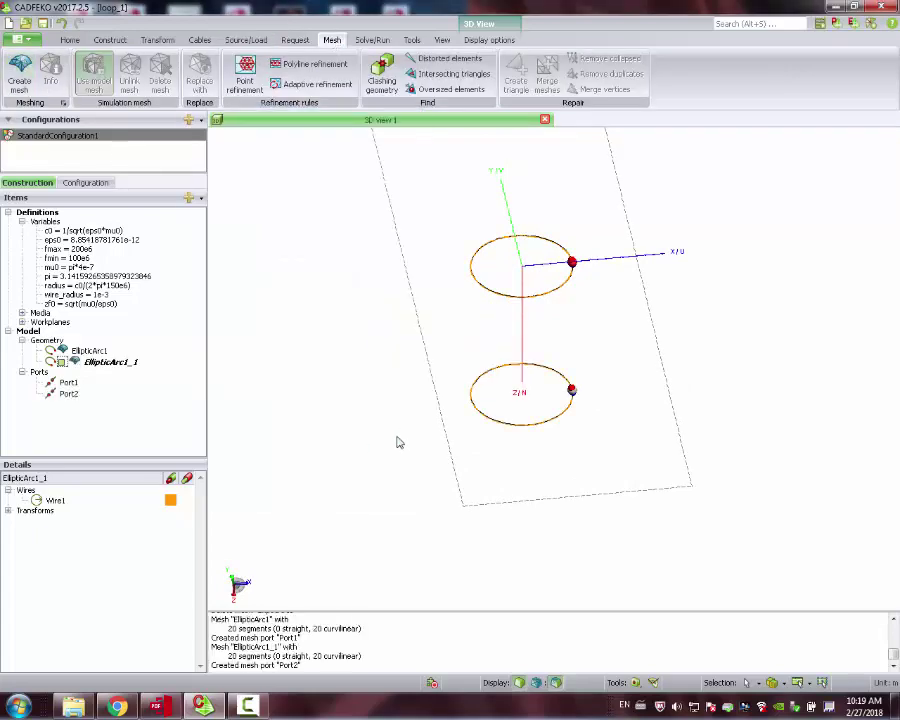
# Save the model, overwrite old solution files and run the FEKO solver to completion
pyautogui.click(372, 40)
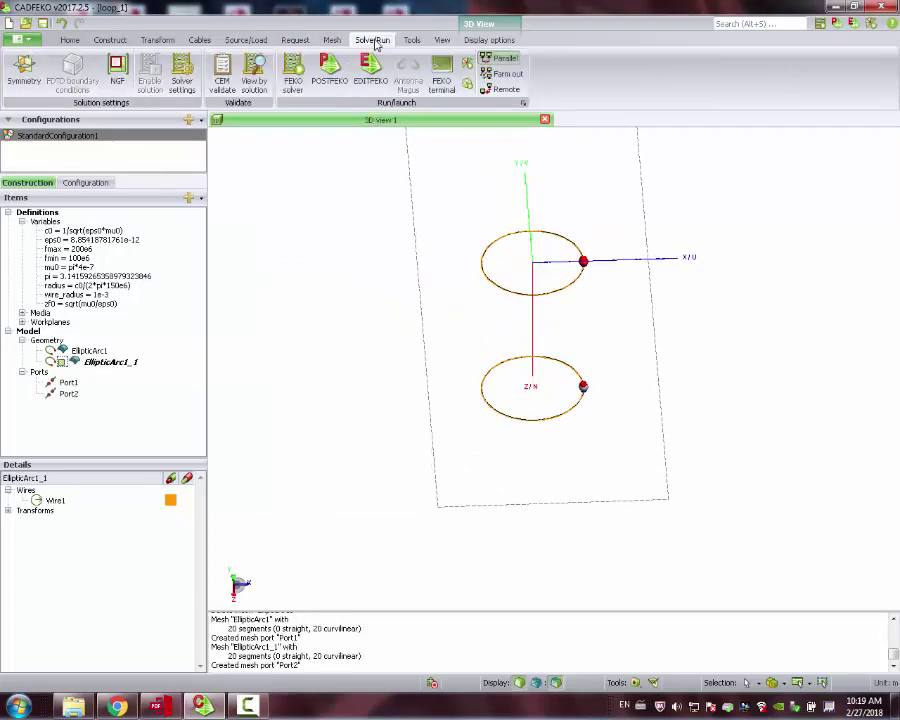
pyautogui.click(292, 68)
pyautogui.click(440, 371)
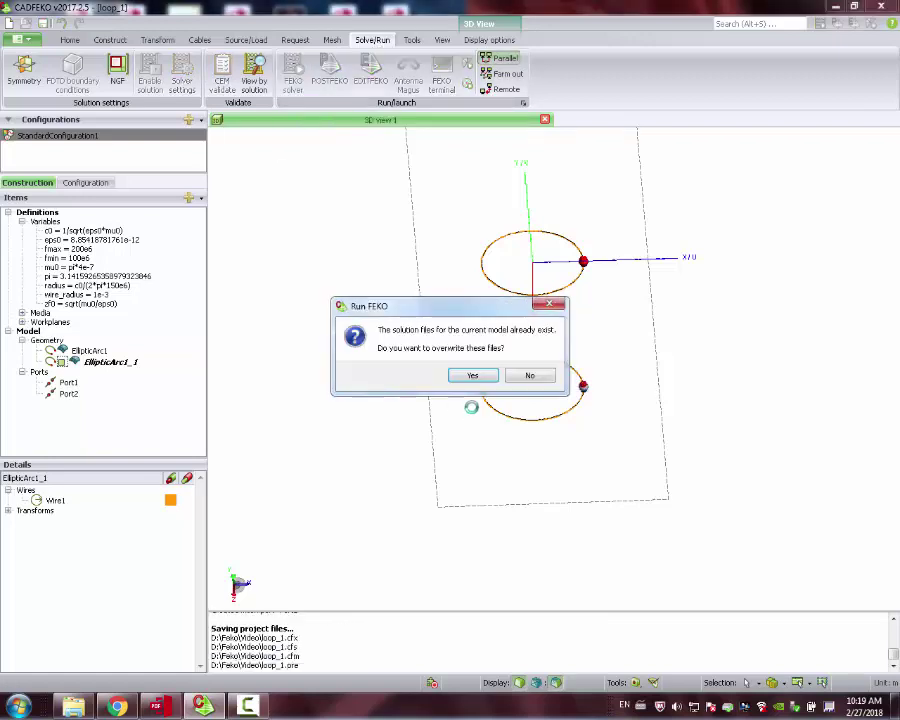
pyautogui.click(471, 373)
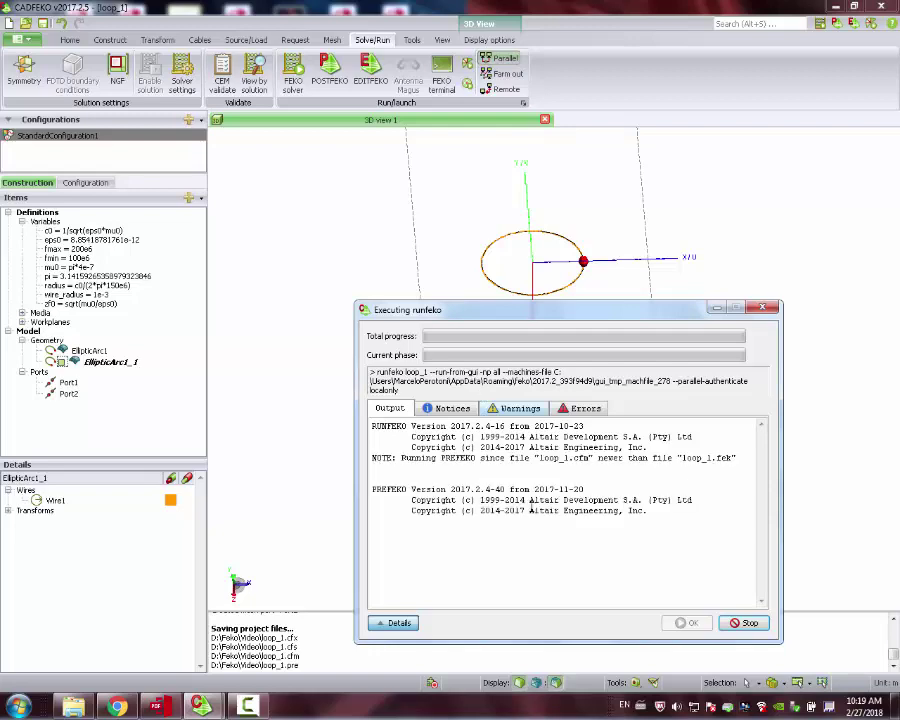
pyautogui.click(247, 706)
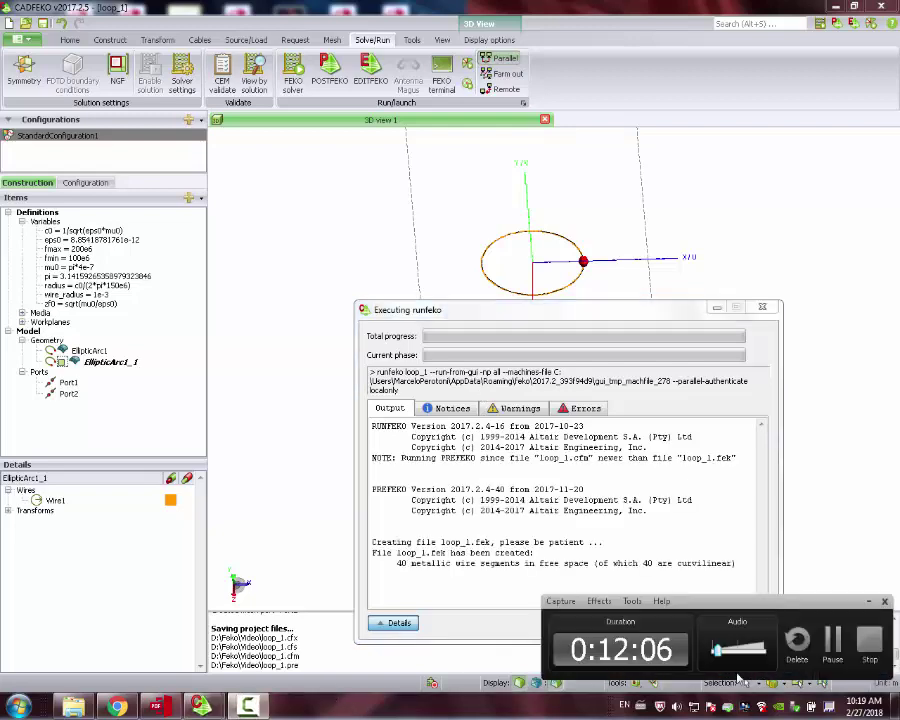
pyautogui.click(842, 638)
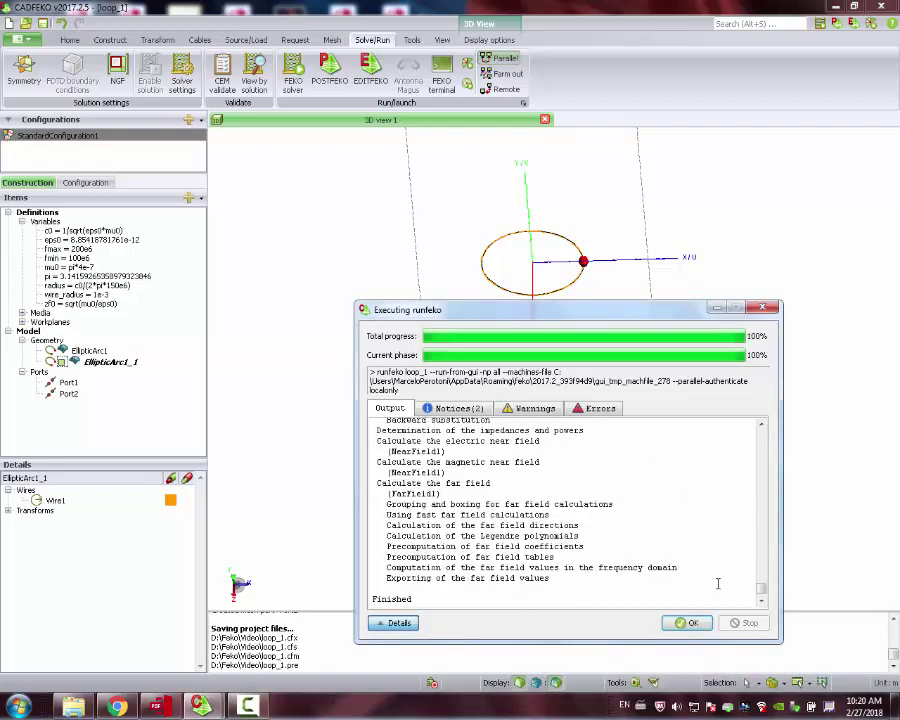
pyautogui.click(688, 623)
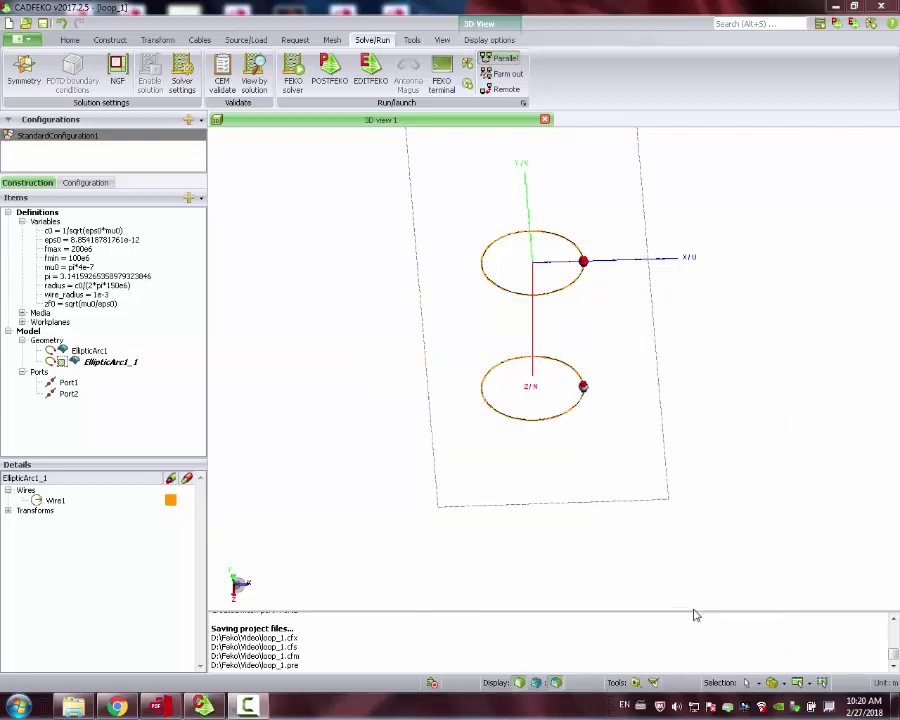
# Load the solved two-loop loop_1 results in POSTFEKO and view the VSWR Cartesian graph
pyautogui.click(336, 66)
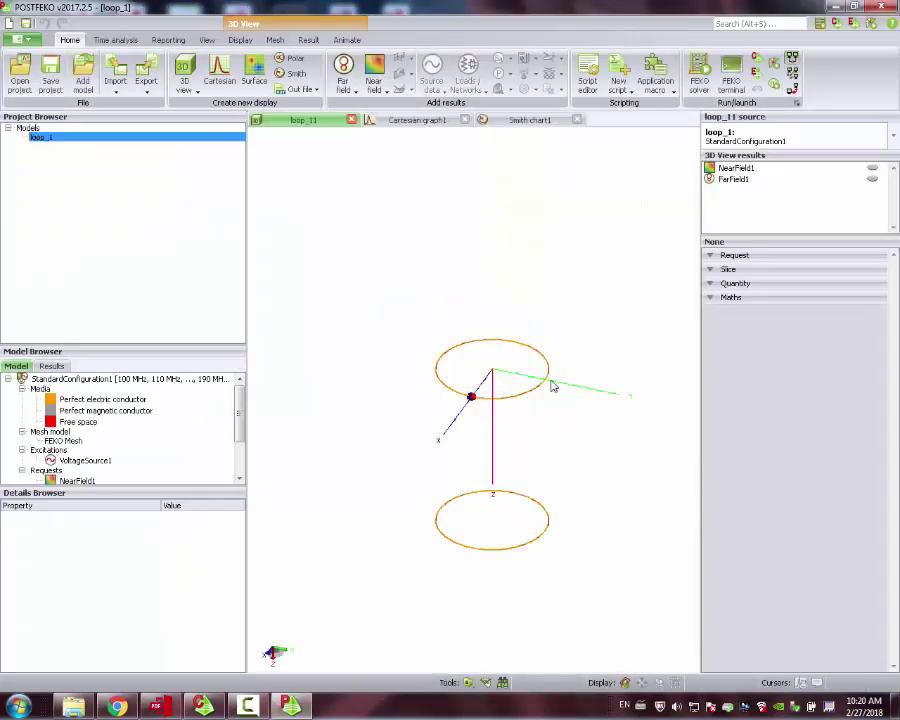
pyautogui.moveTo(548, 389); pyautogui.dragTo(530, 348)
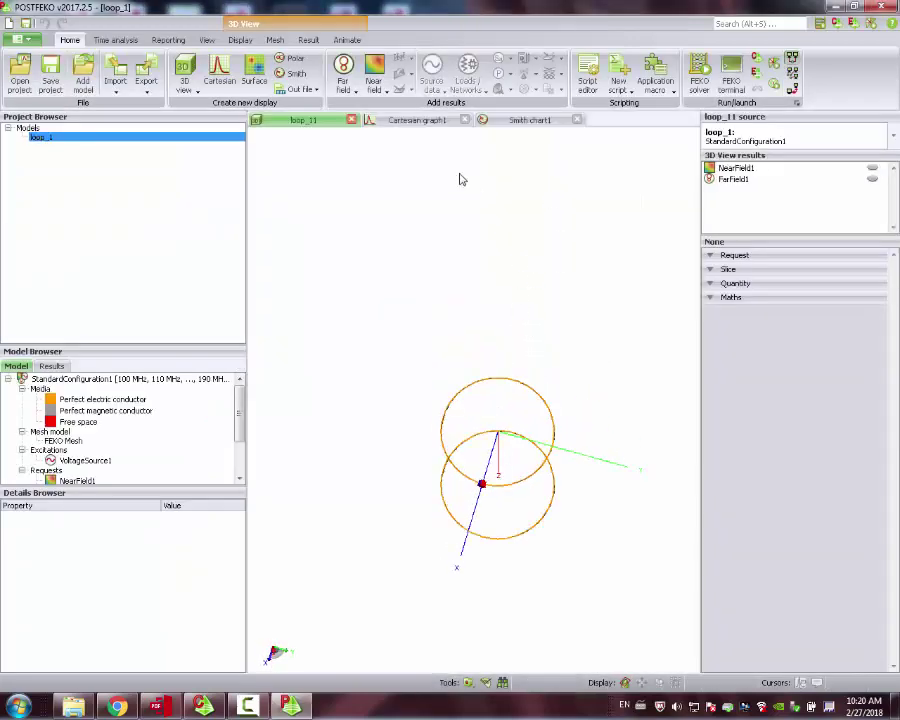
pyautogui.click(417, 119)
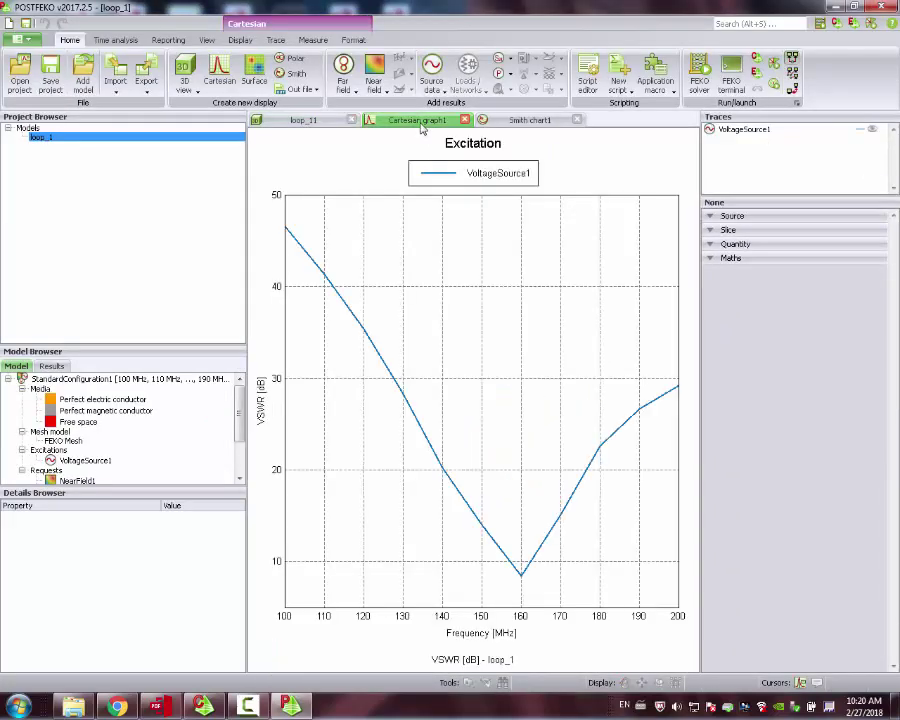
# Display the NearField1 electric-field surface at 150 MHz in the loop_11 view
pyautogui.click(515, 120)
pyautogui.click(302, 121)
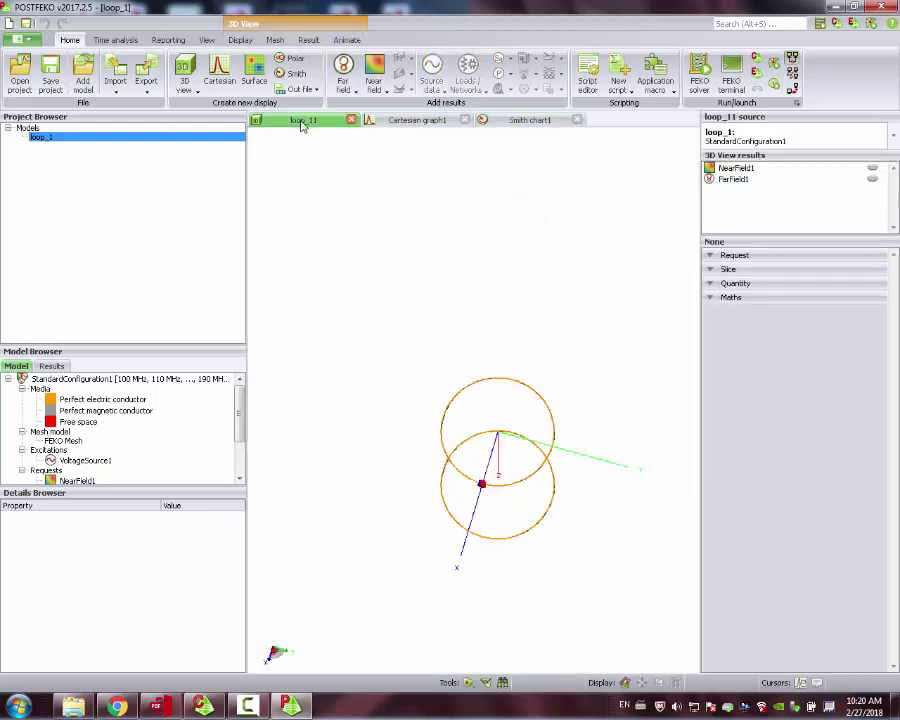
pyautogui.moveTo(366, 301); pyautogui.dragTo(252, 458)
pyautogui.click(740, 168)
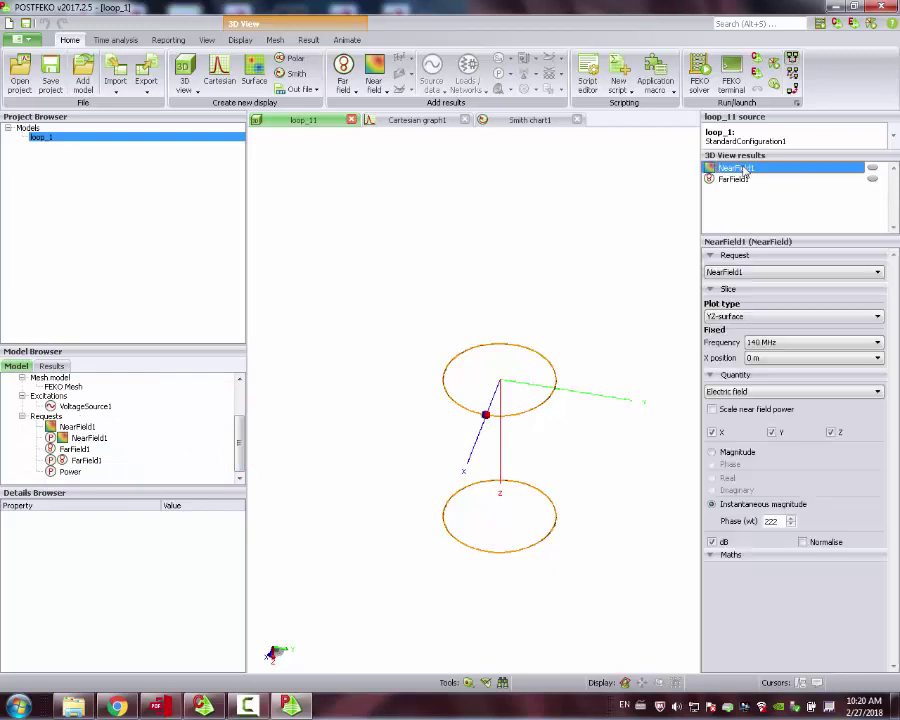
pyautogui.moveTo(448, 346); pyautogui.dragTo(452, 207)
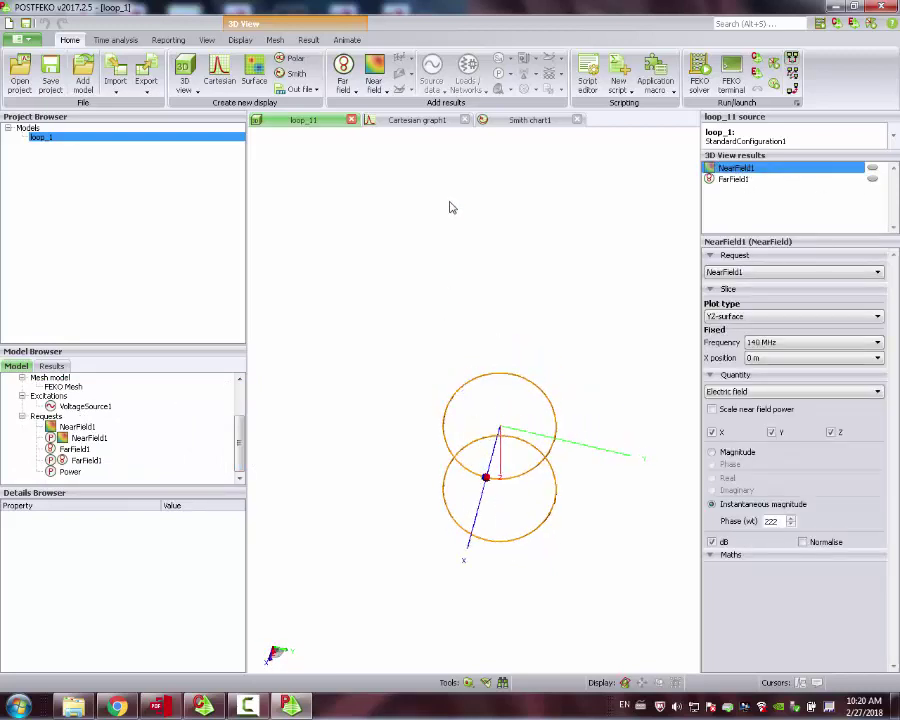
pyautogui.click(874, 171)
pyautogui.moveTo(574, 220); pyautogui.dragTo(408, 288)
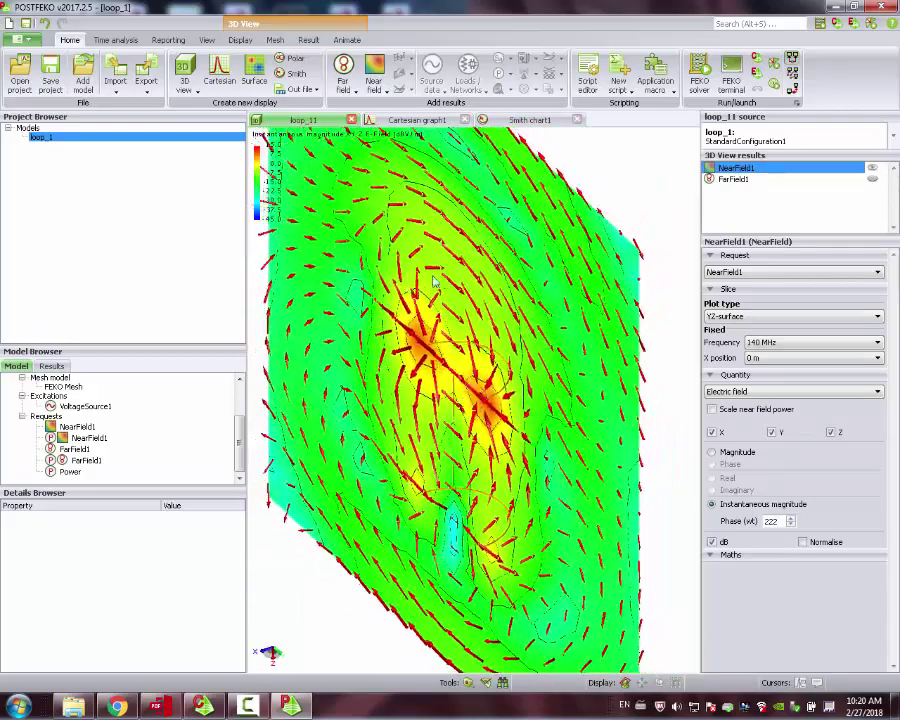
pyautogui.press('x')
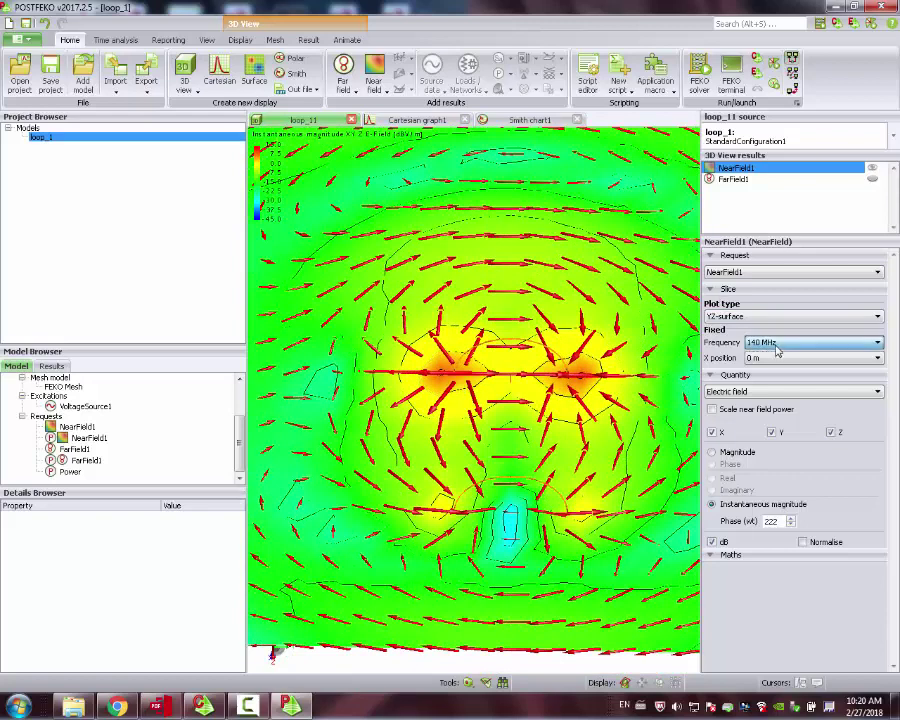
pyautogui.click(774, 345)
pyautogui.click(787, 401)
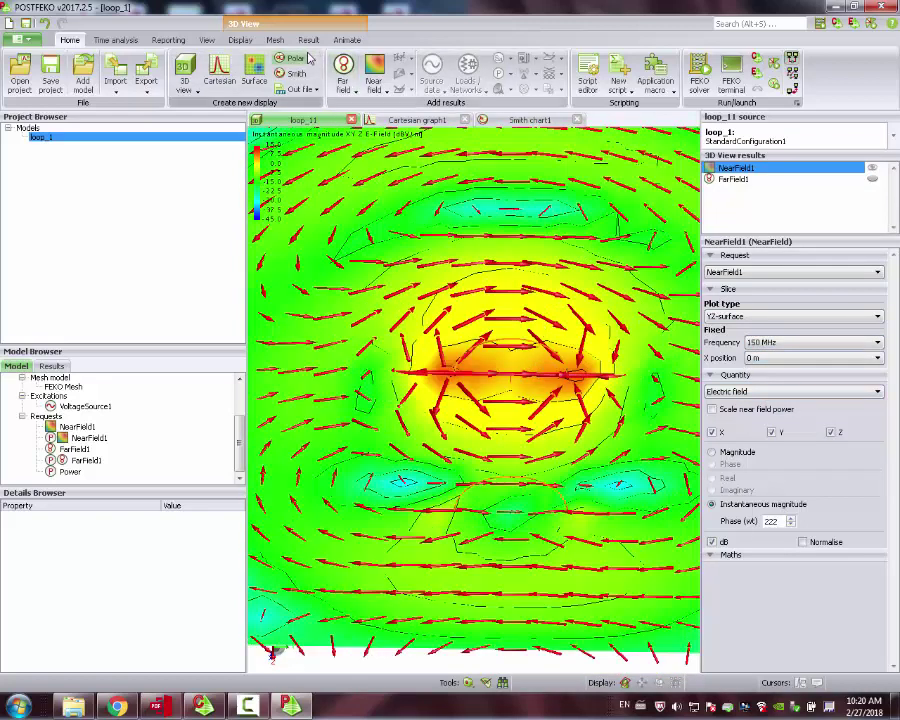
# Turn off the field arrows and contour lines on the near-field plot
pyautogui.click(347, 40)
pyautogui.click(310, 42)
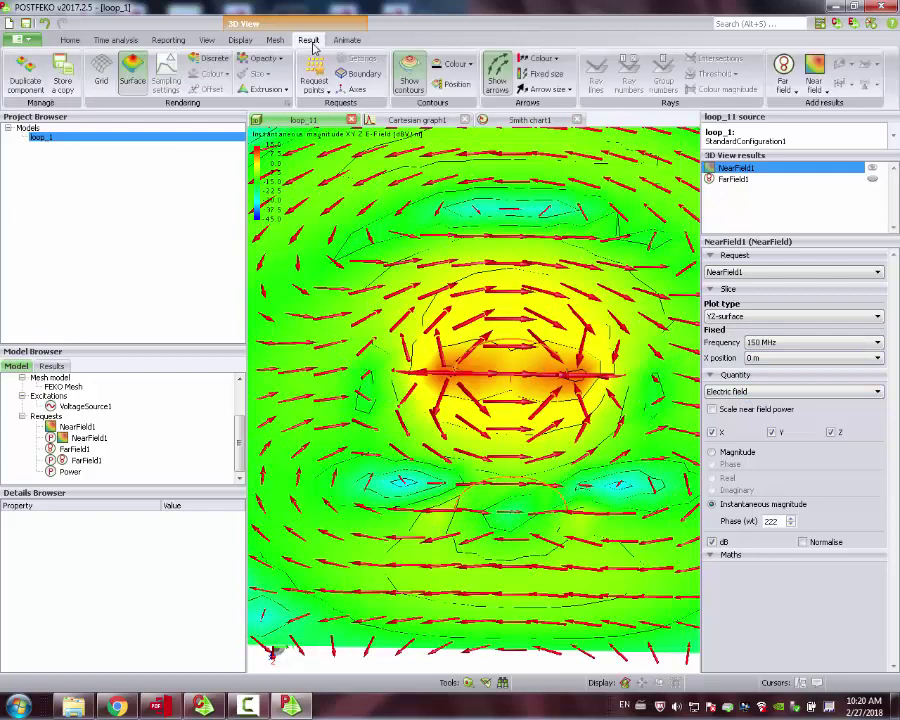
pyautogui.click(497, 76)
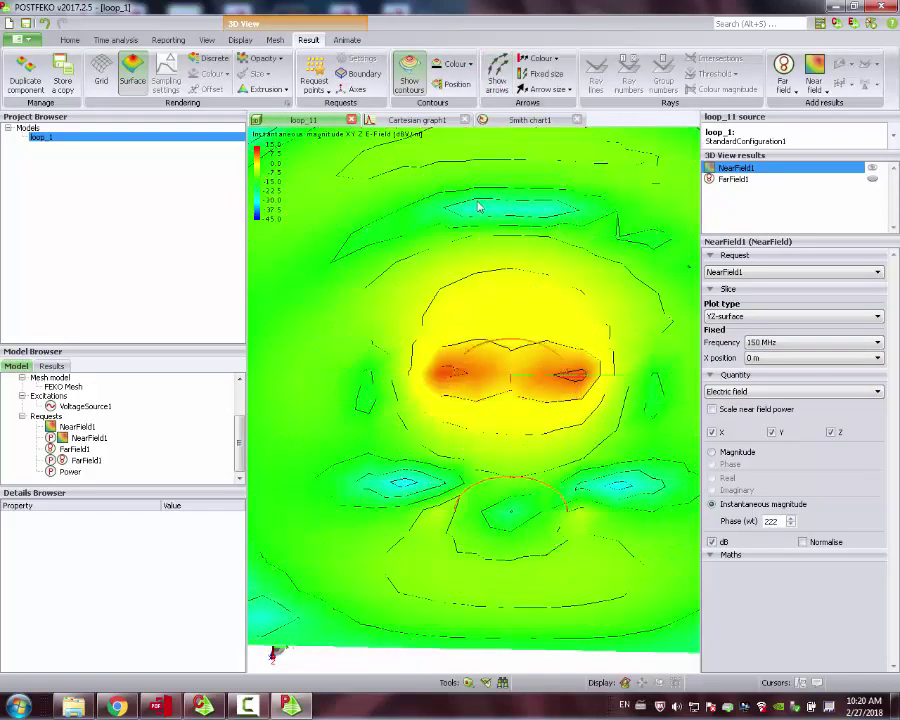
pyautogui.moveTo(480, 384); pyautogui.dragTo(472, 396)
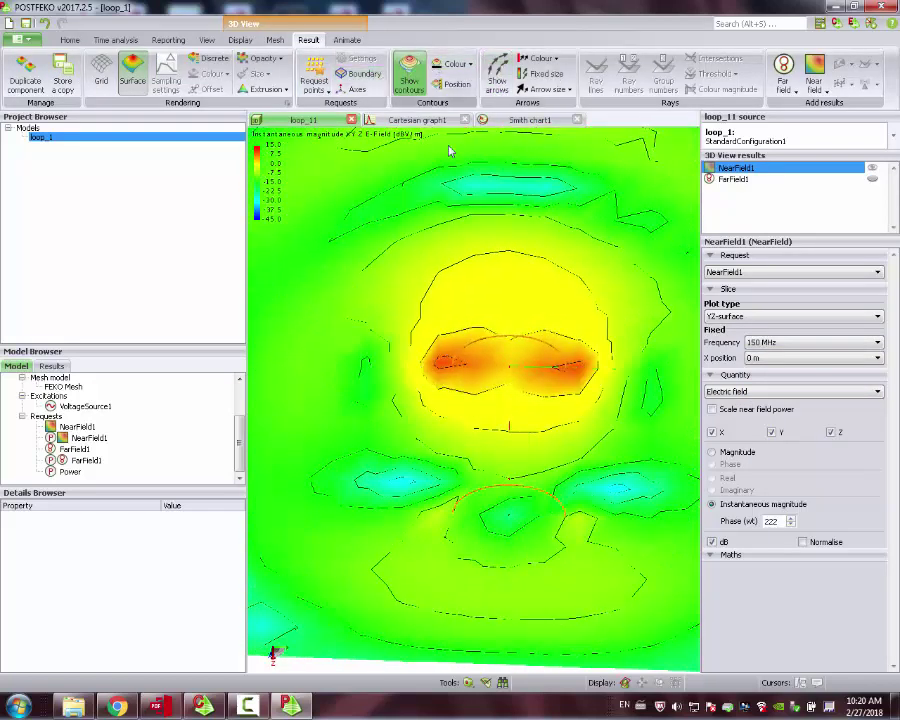
pyautogui.moveTo(468, 257)
pyautogui.mouseDown()
pyautogui.moveTo(470, 400)
pyautogui.moveTo(442, 398)
pyautogui.mouseUp()
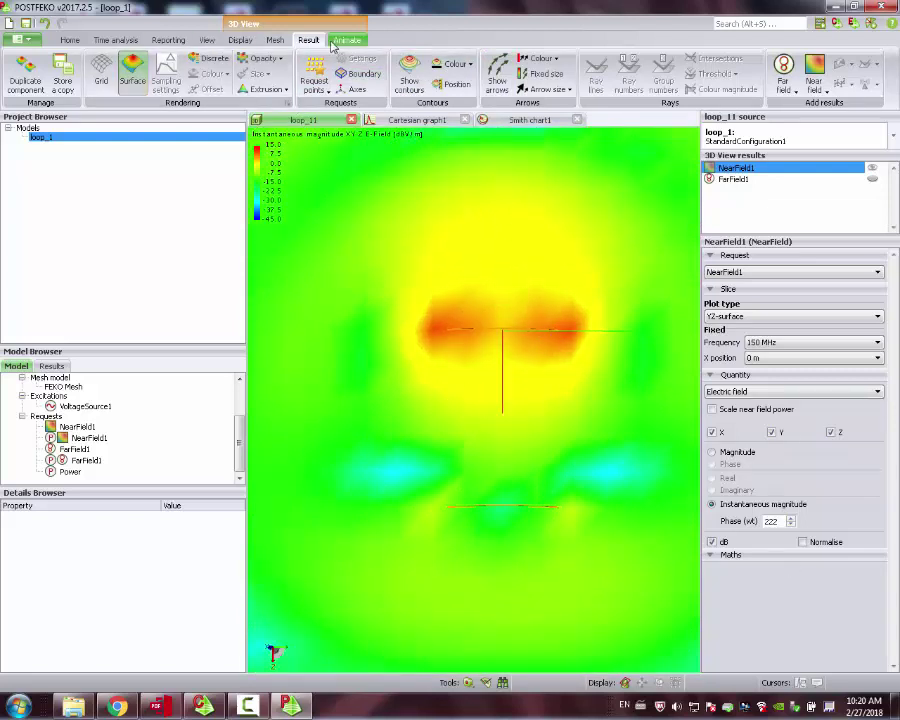
# Play a phase animation of the near field
pyautogui.click(347, 40)
pyautogui.click(121, 86)
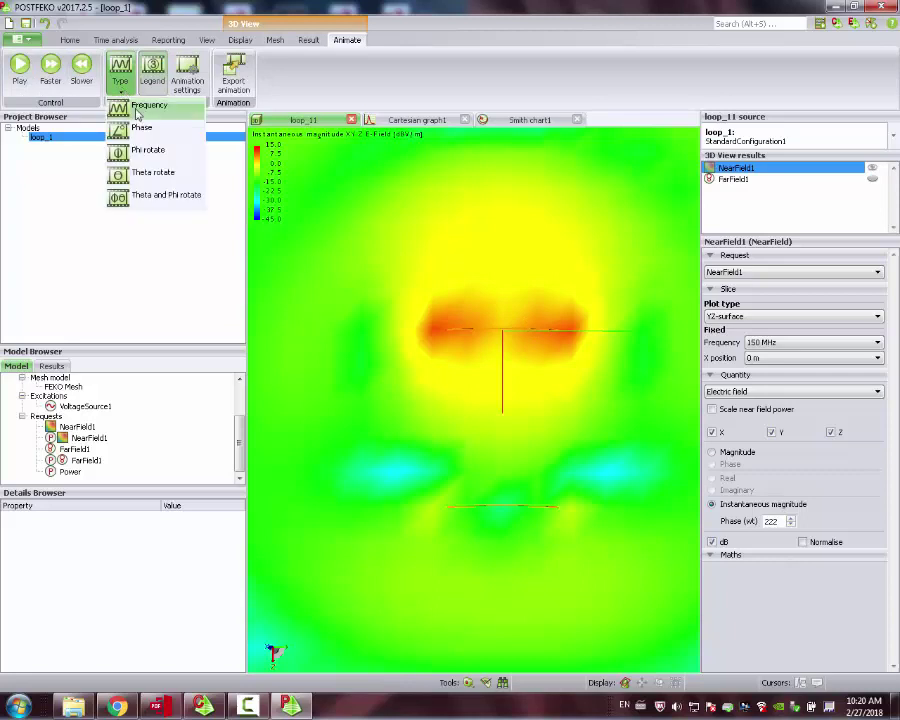
pyautogui.click(140, 127)
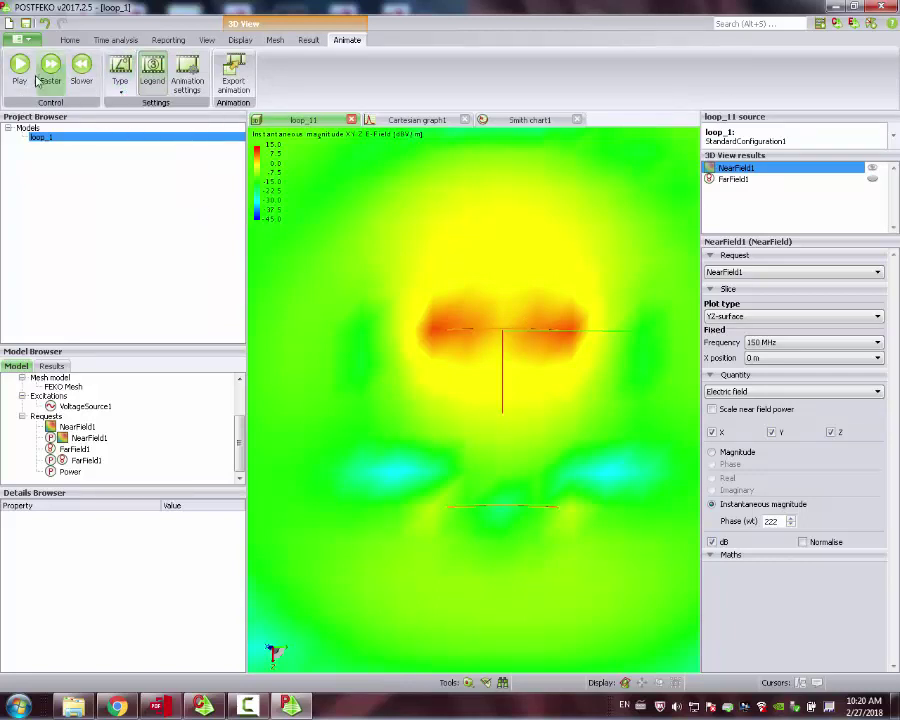
pyautogui.click(19, 68)
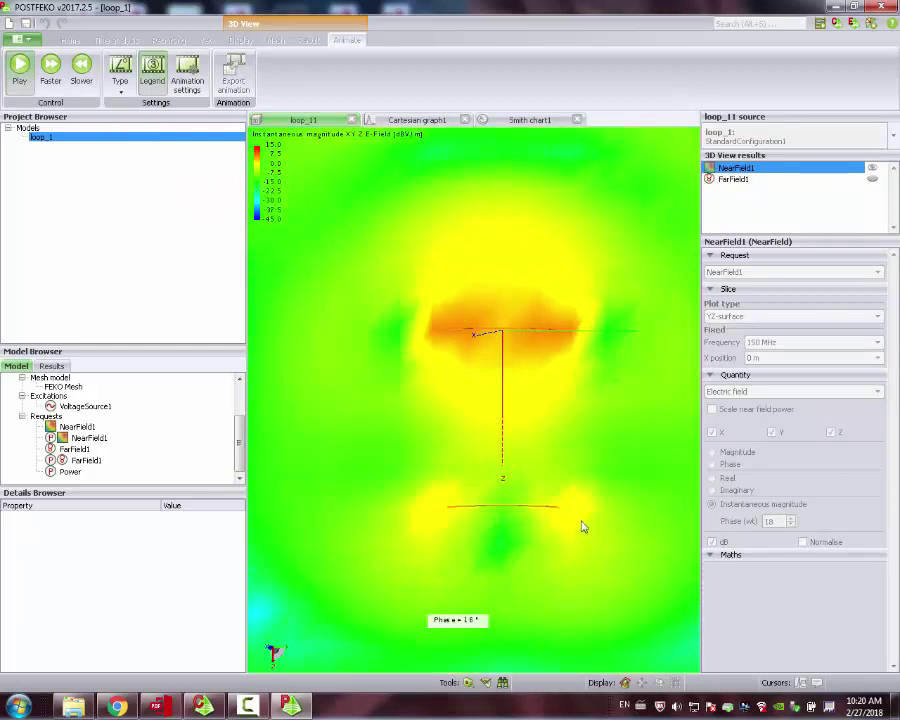
# Orbit and zoom the 3D view to watch the animated field around the loops
pyautogui.moveTo(538, 392); pyautogui.dragTo(480, 349)
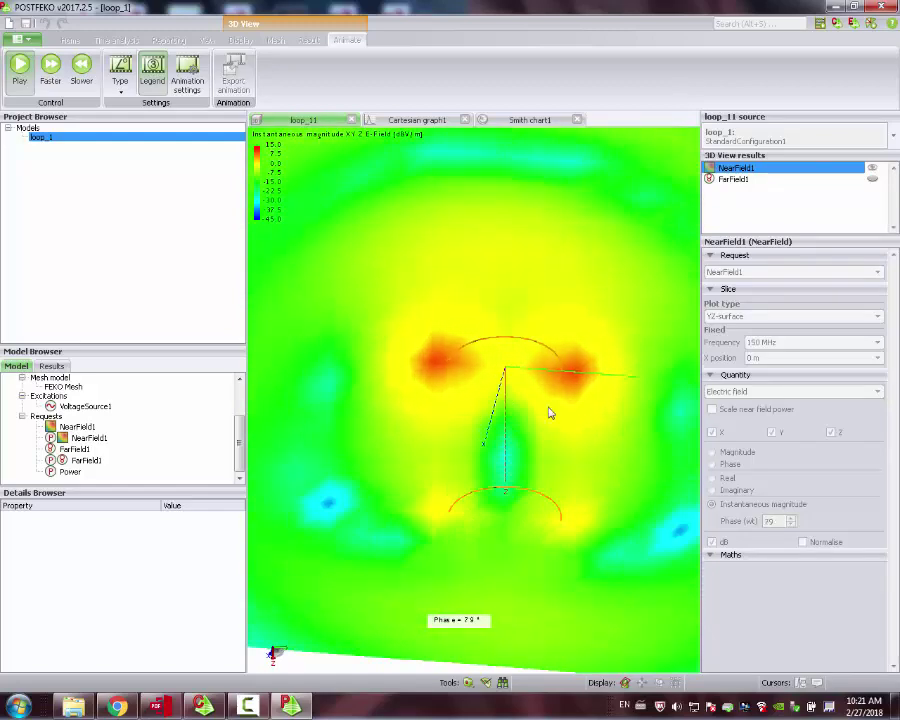
pyautogui.moveTo(546, 406); pyautogui.dragTo(574, 416)
pyautogui.scroll(-3, 574, 416)
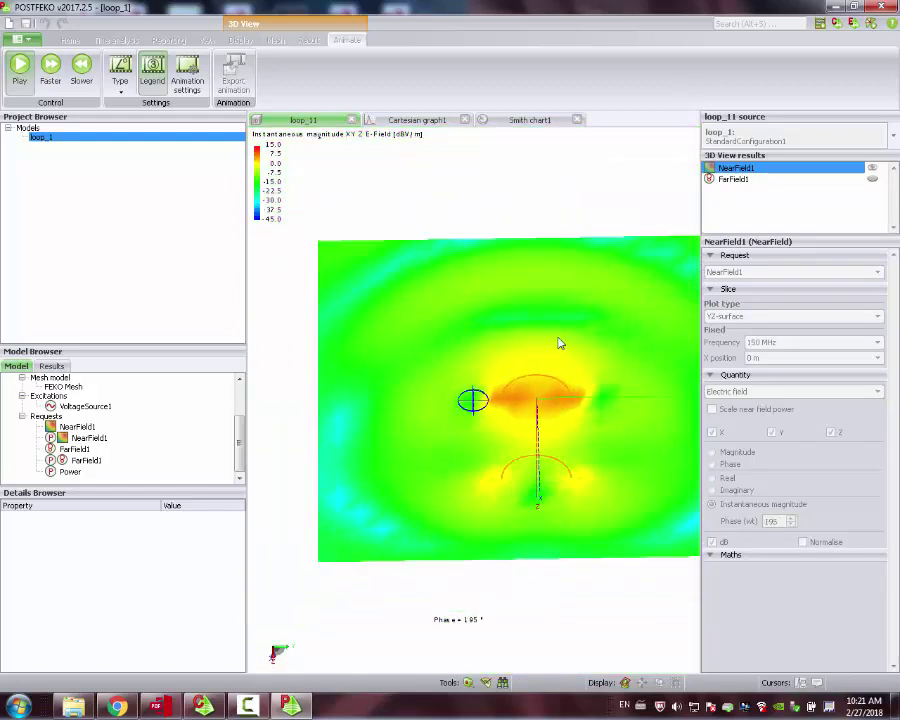
pyautogui.moveTo(560, 337); pyautogui.dragTo(476, 405)
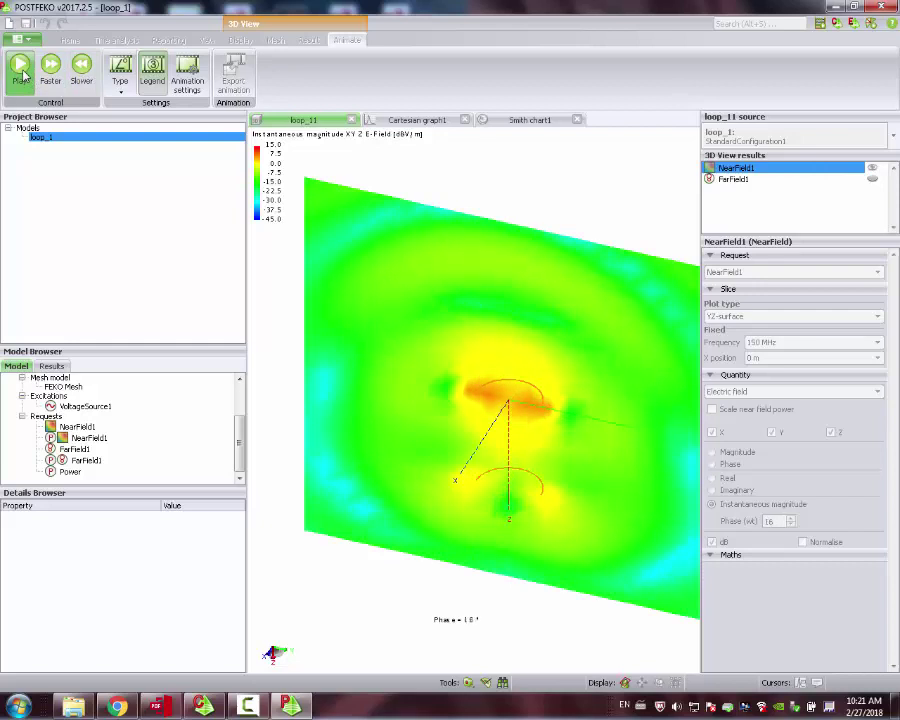
# Stop the animation and exit POSTFEKO, saving the session
pyautogui.click(24, 76)
pyautogui.click(26, 38)
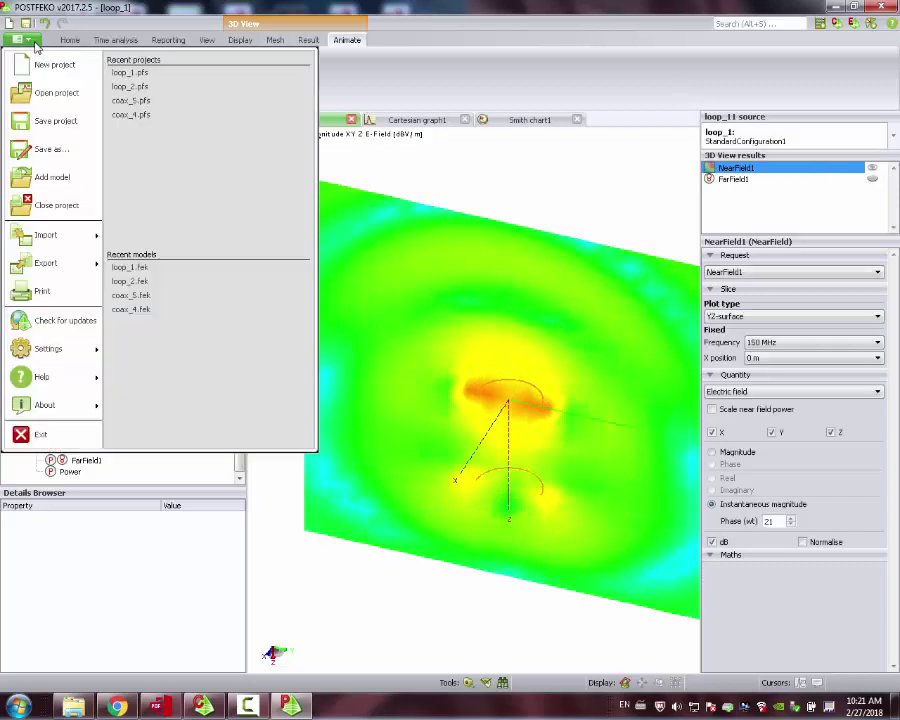
pyautogui.click(48, 438)
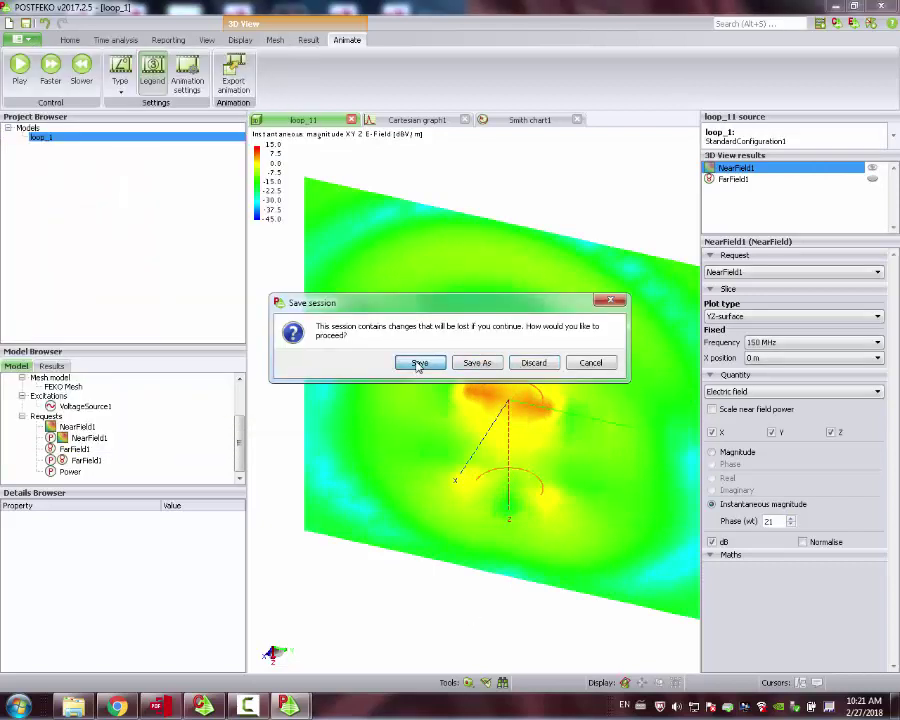
pyautogui.click(419, 363)
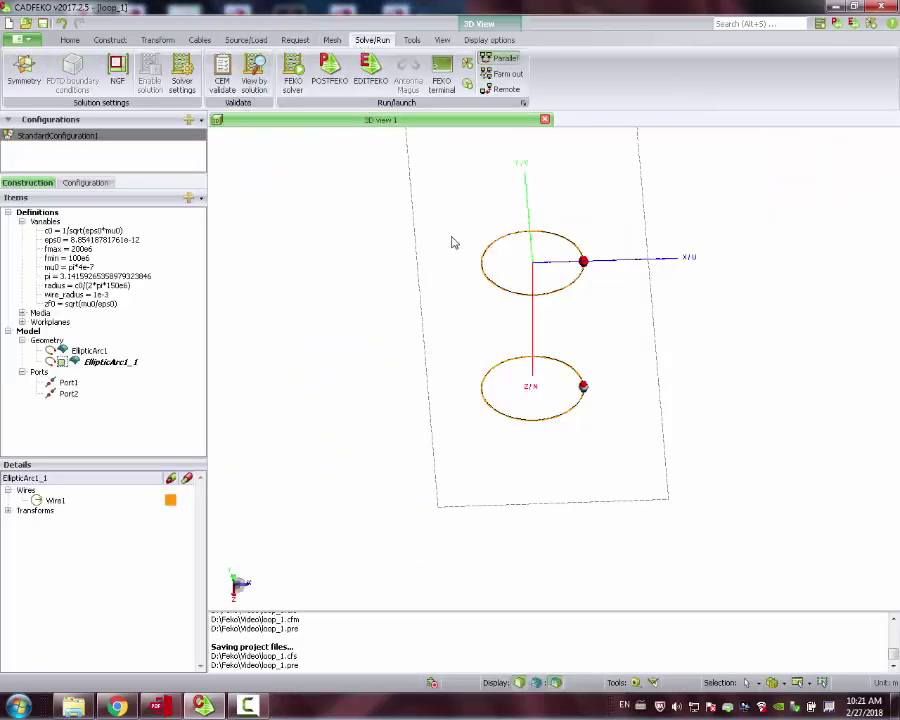
# Create a multiport S-parameter request covering Port1 and Port2
pyautogui.click(296, 40)
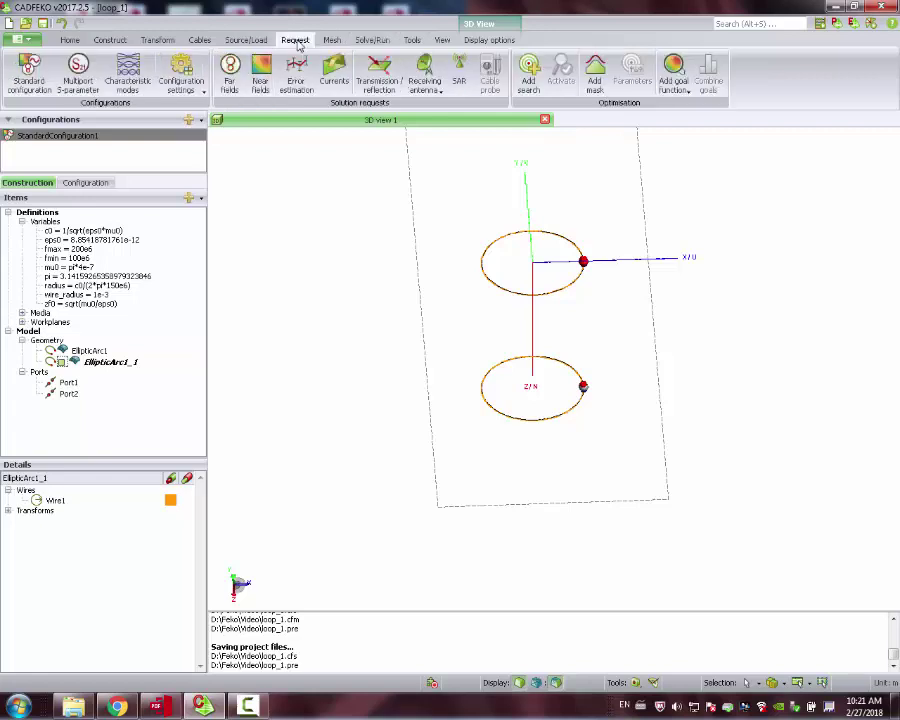
pyautogui.click(78, 76)
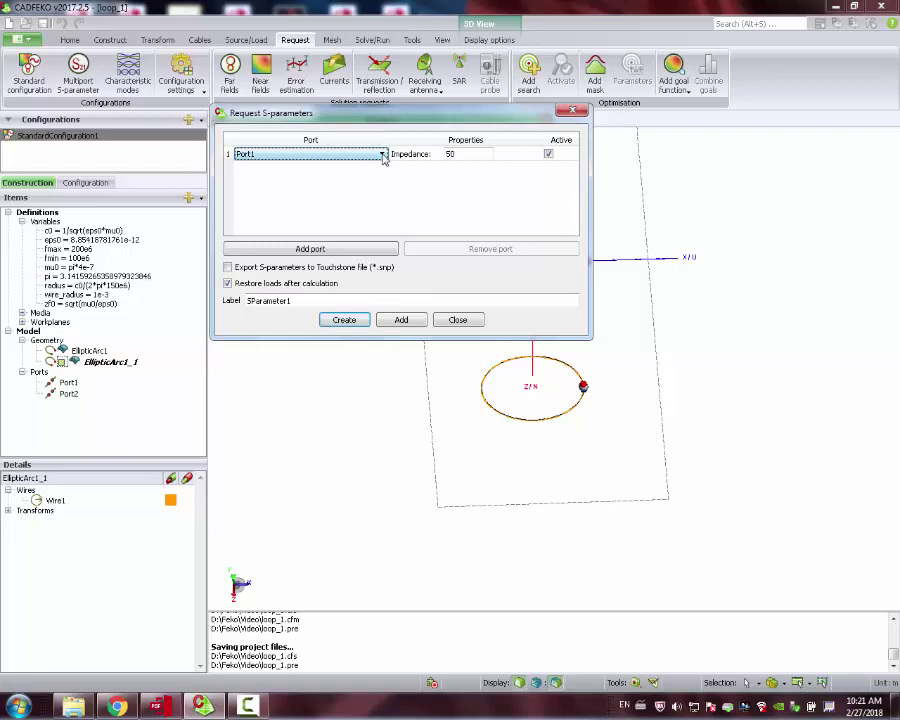
pyautogui.click(352, 249)
pyautogui.click(381, 168)
pyautogui.click(361, 189)
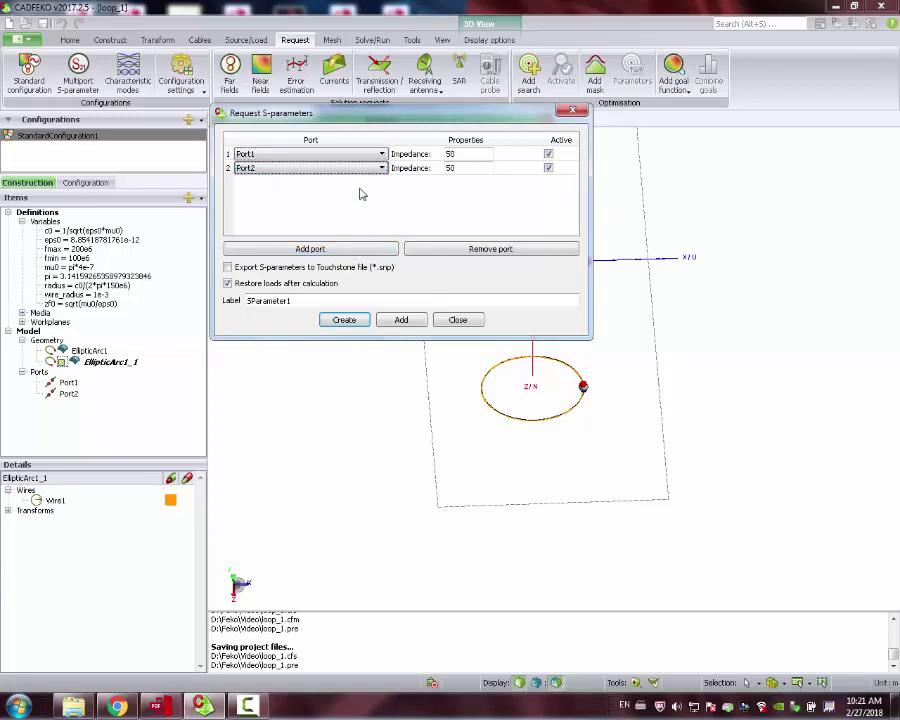
pyautogui.click(350, 320)
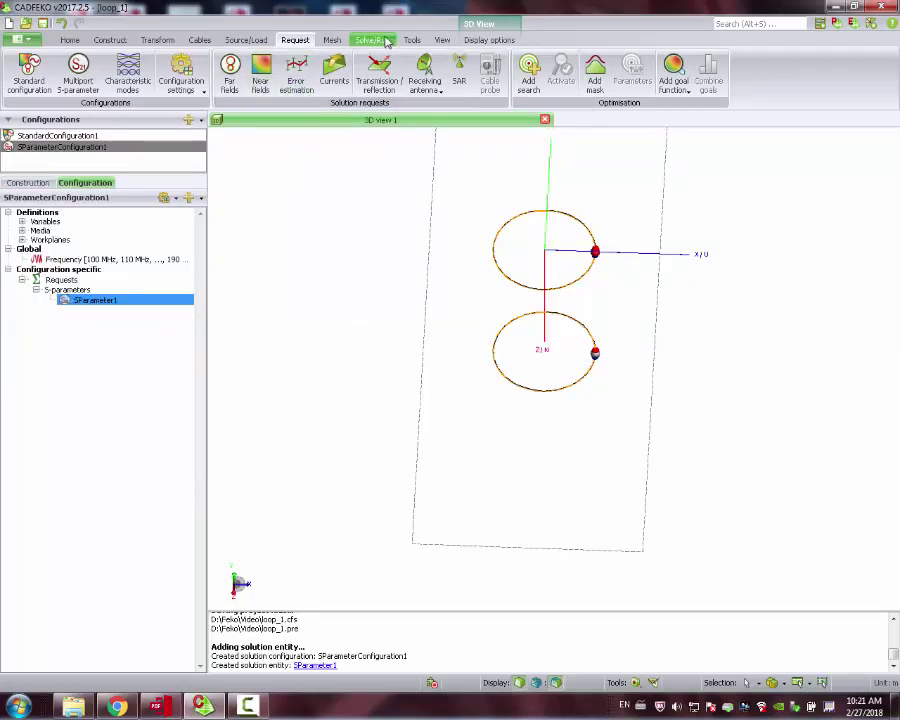
# Remesh the whole two-loop model with the Create mesh tool
pyautogui.click(331, 40)
pyautogui.click(20, 72)
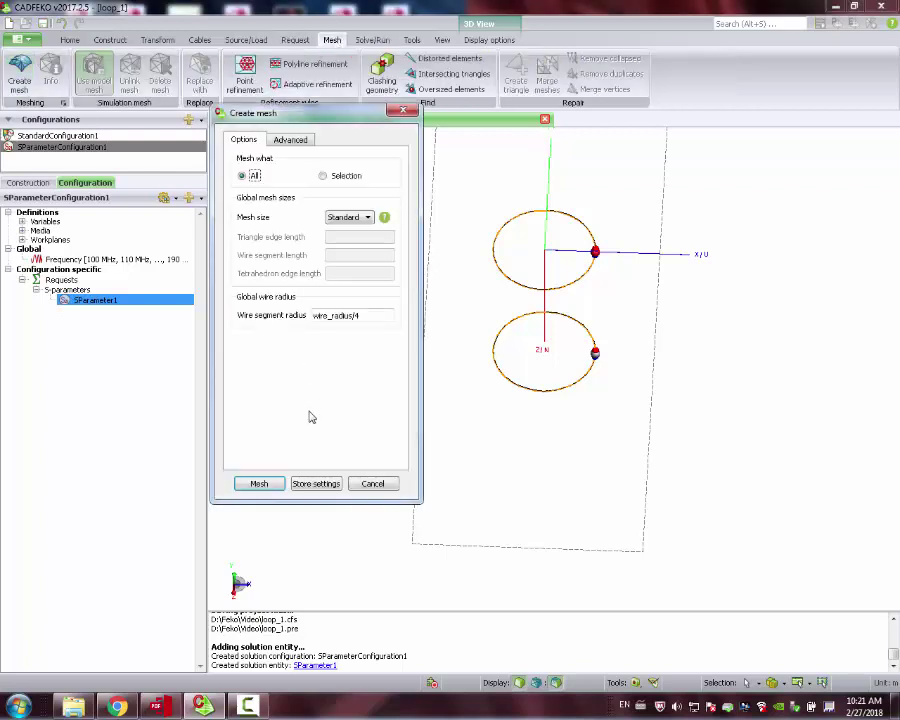
pyautogui.click(258, 484)
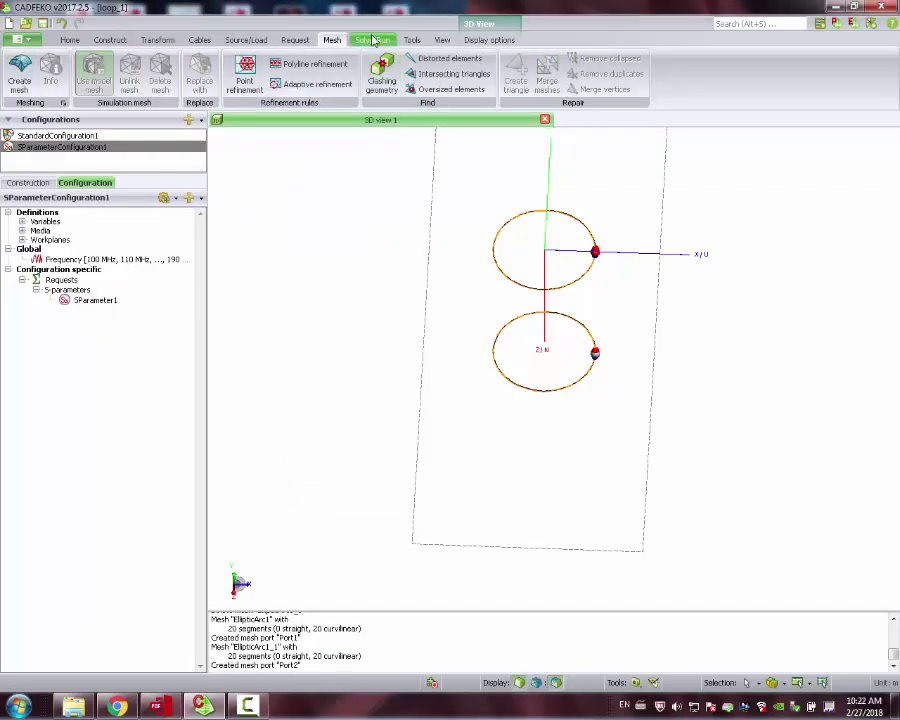
# Run the FEKO solver, saving the model and overwriting old results, until the solution finishes
pyautogui.click(372, 41)
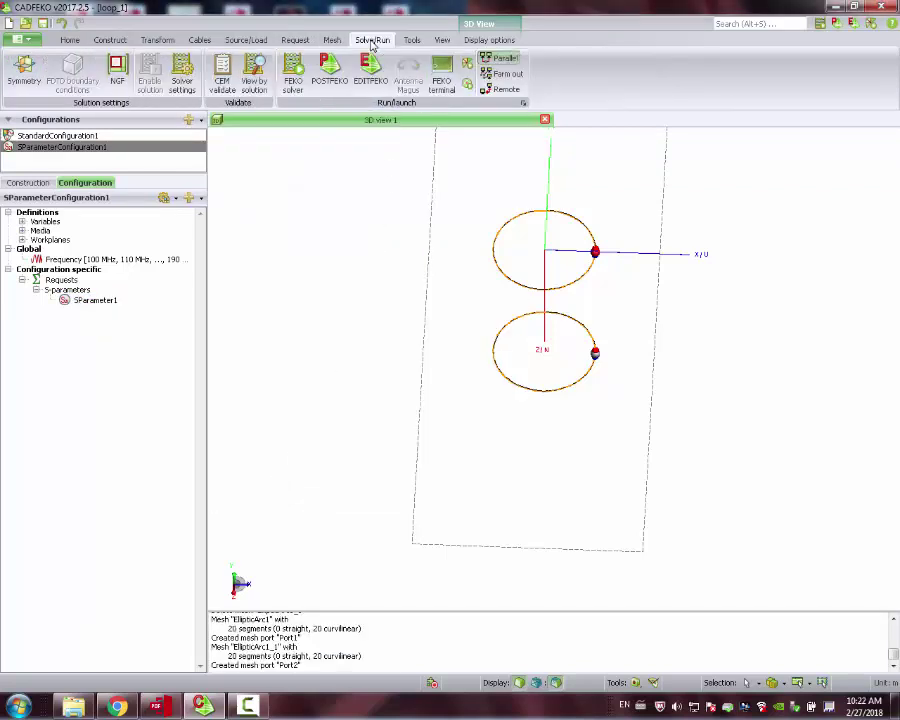
pyautogui.click(295, 70)
pyautogui.click(428, 370)
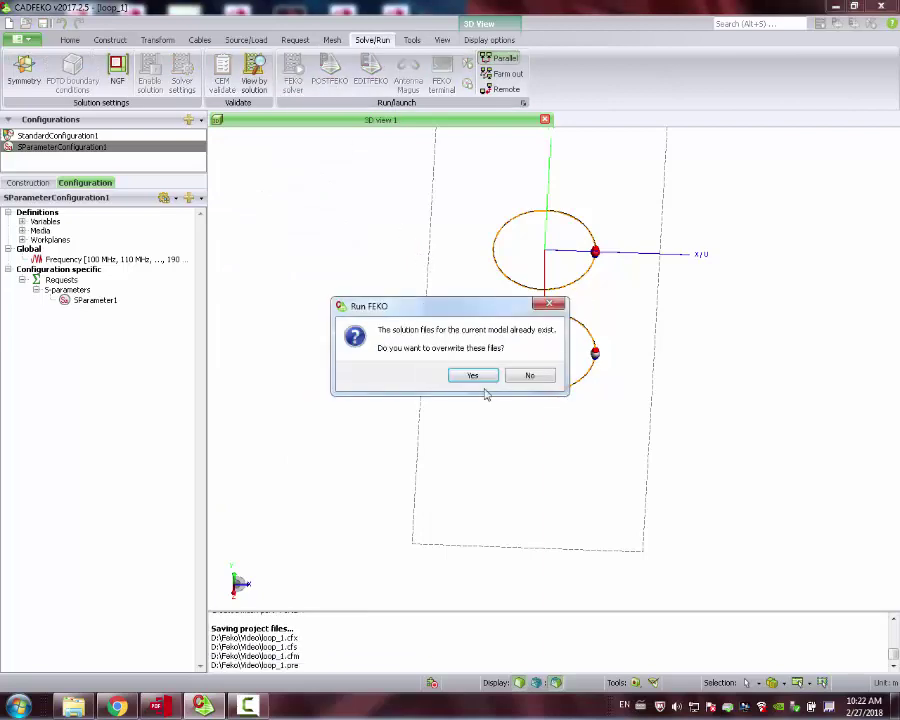
pyautogui.click(472, 375)
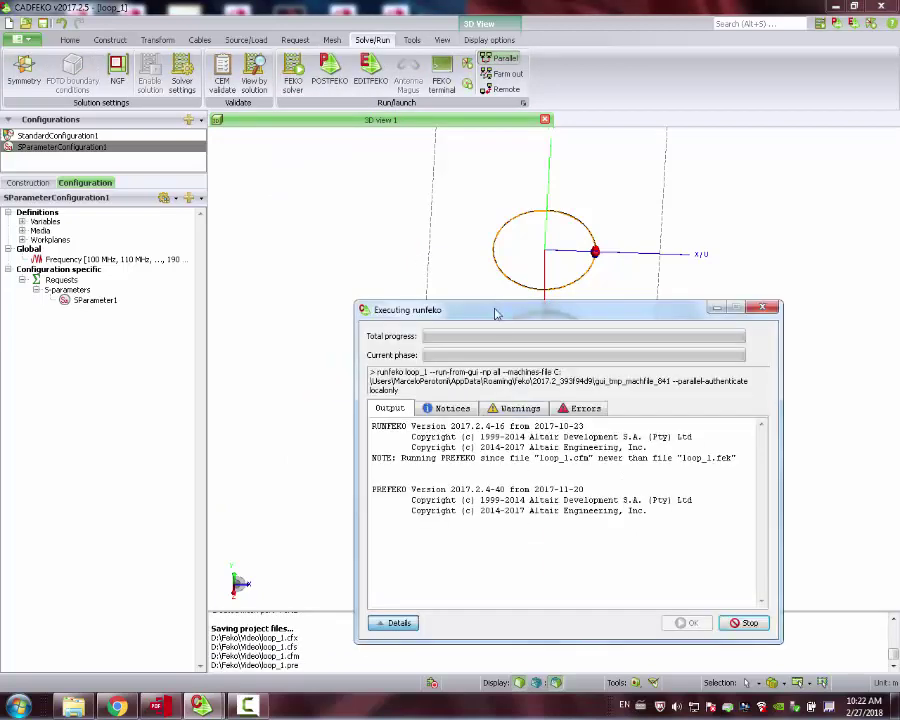
pyautogui.moveTo(498, 312); pyautogui.dragTo(438, 243)
pyautogui.click(212, 707)
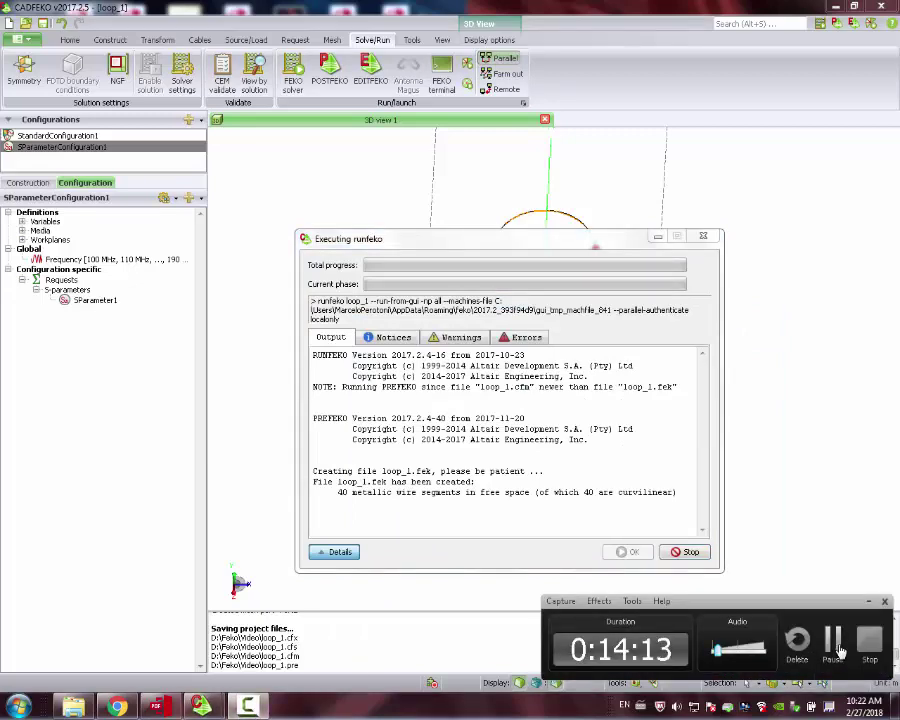
pyautogui.click(838, 646)
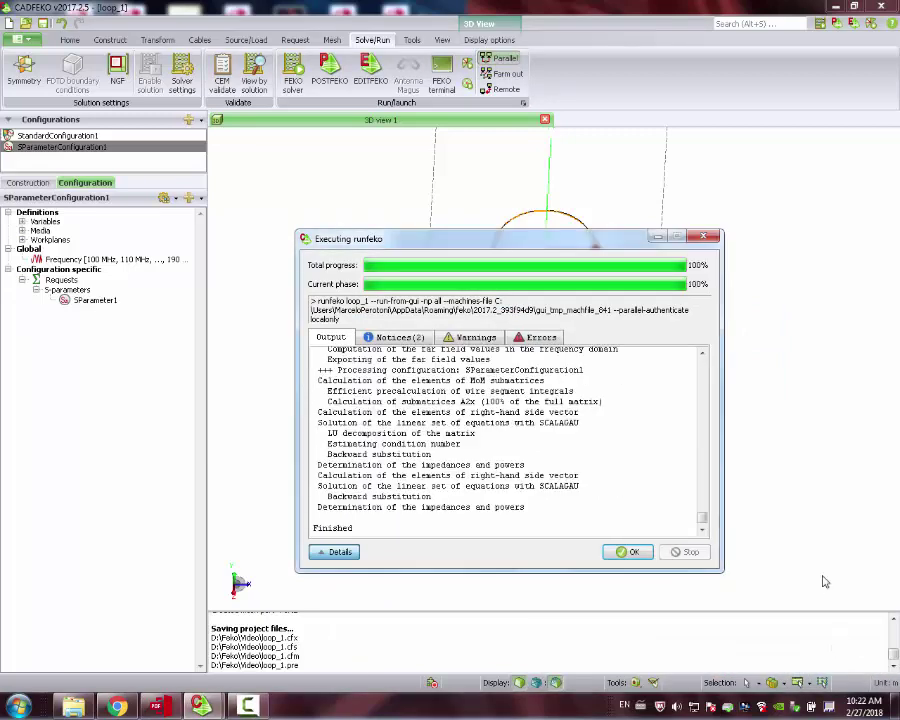
pyautogui.click(638, 553)
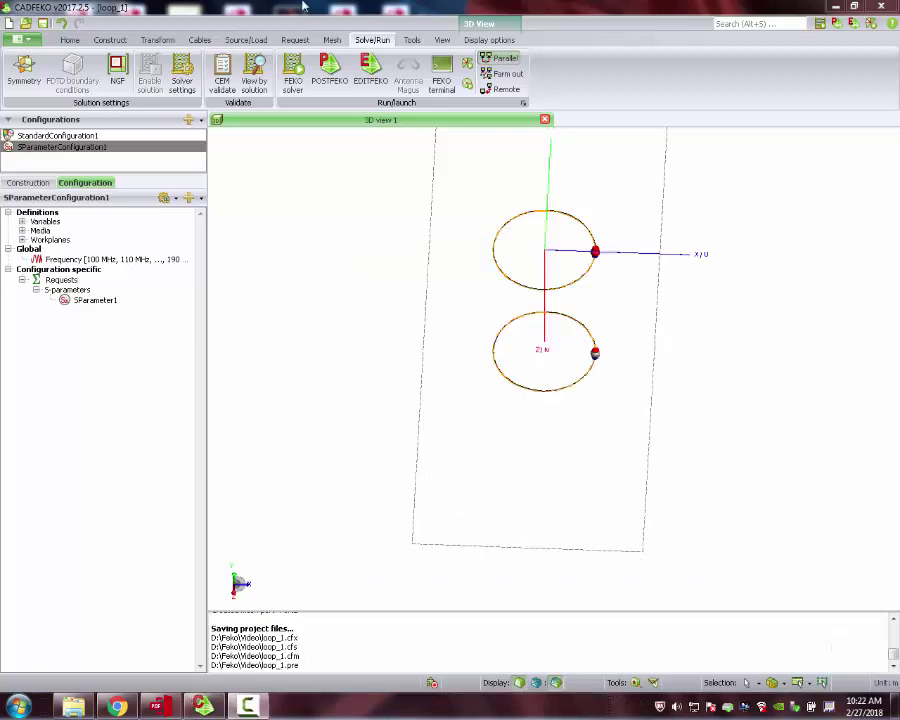
# Reopen POSTFEKO and add SParameter1's S1,1 magnitude to Cartesian graph1
pyautogui.click(329, 68)
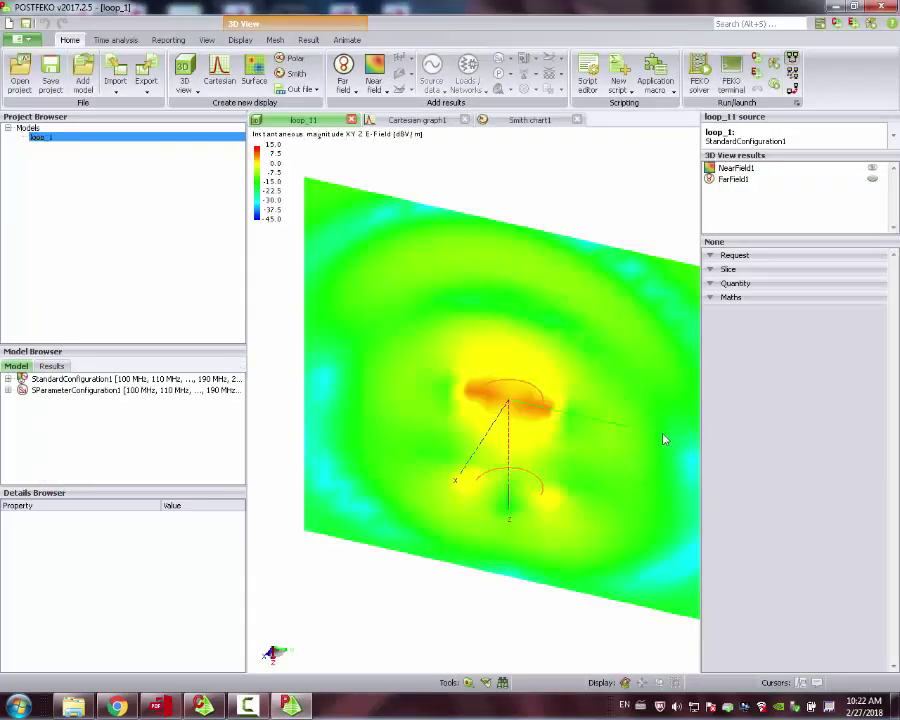
pyautogui.click(411, 121)
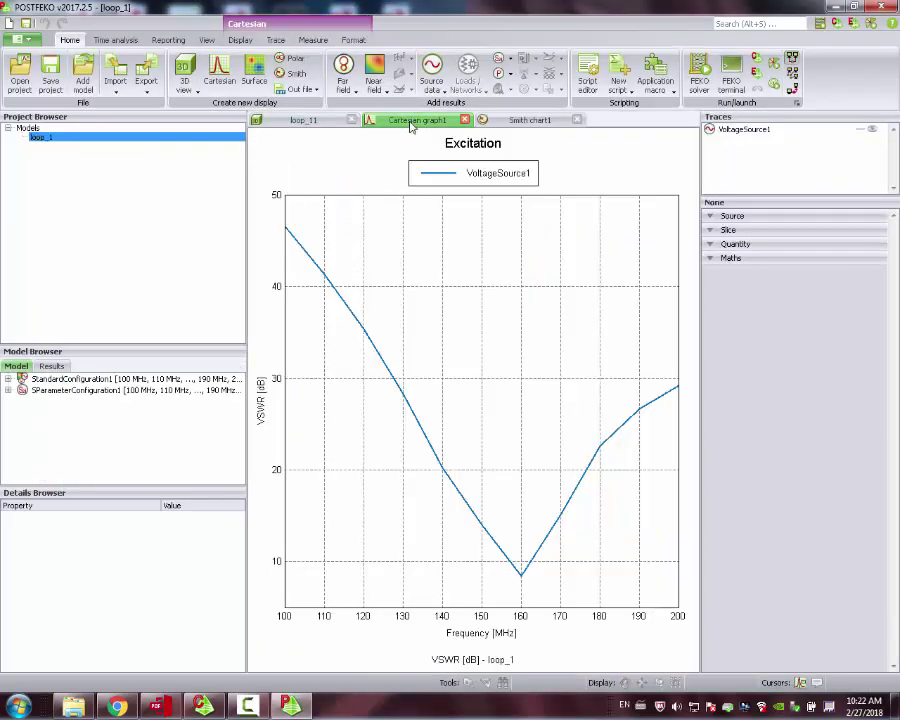
pyautogui.click(740, 129)
pyautogui.moveTo(258, 445); pyautogui.dragTo(463, 418)
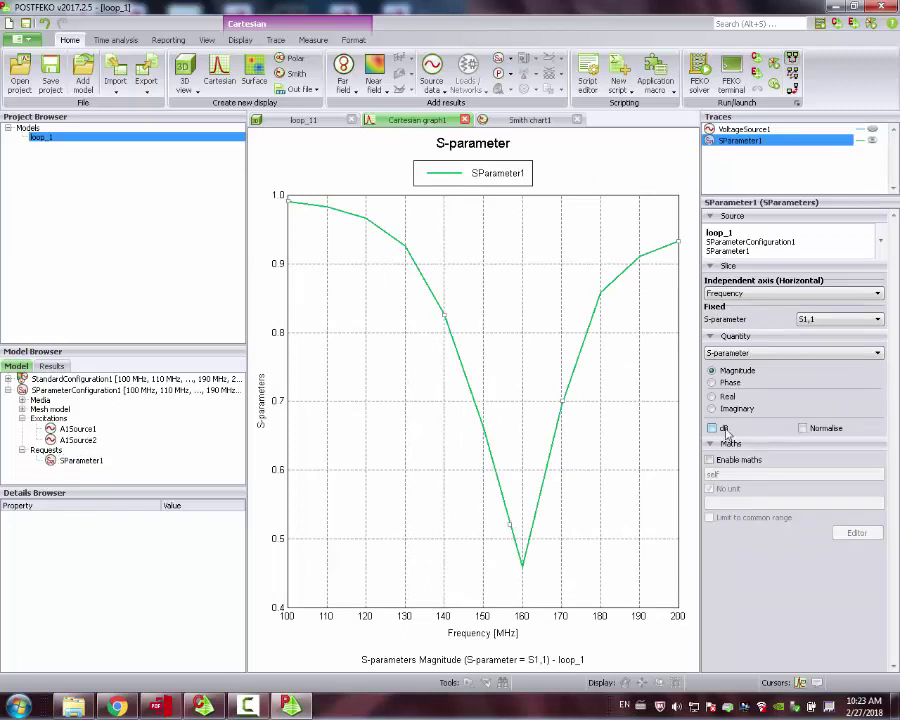
# Display SParameter1 in dB and switch the trace from S1,1 to S2,1
pyautogui.click(725, 429)
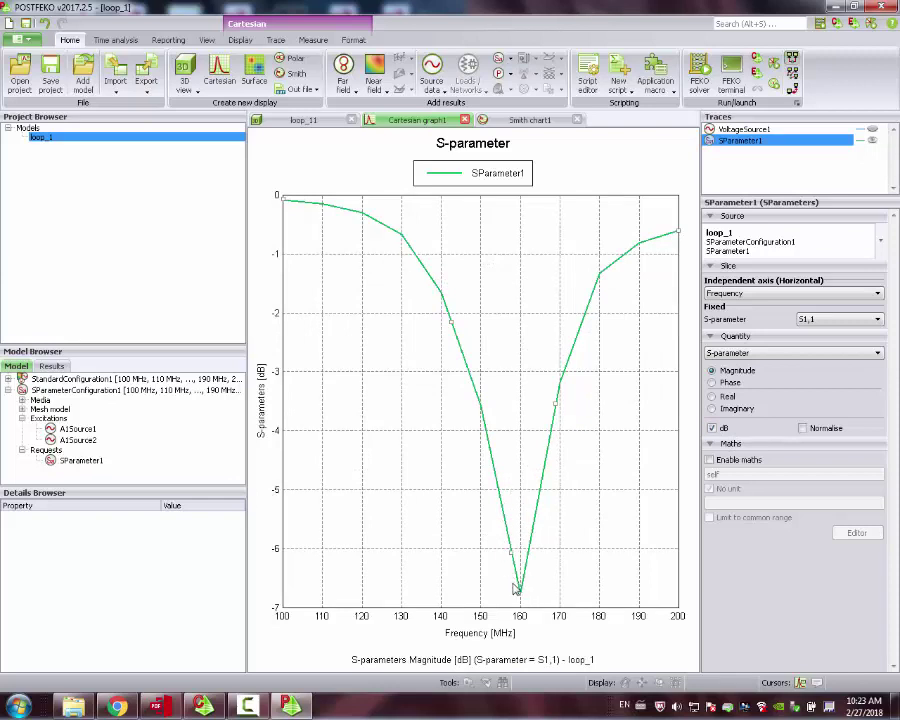
pyautogui.click(812, 321)
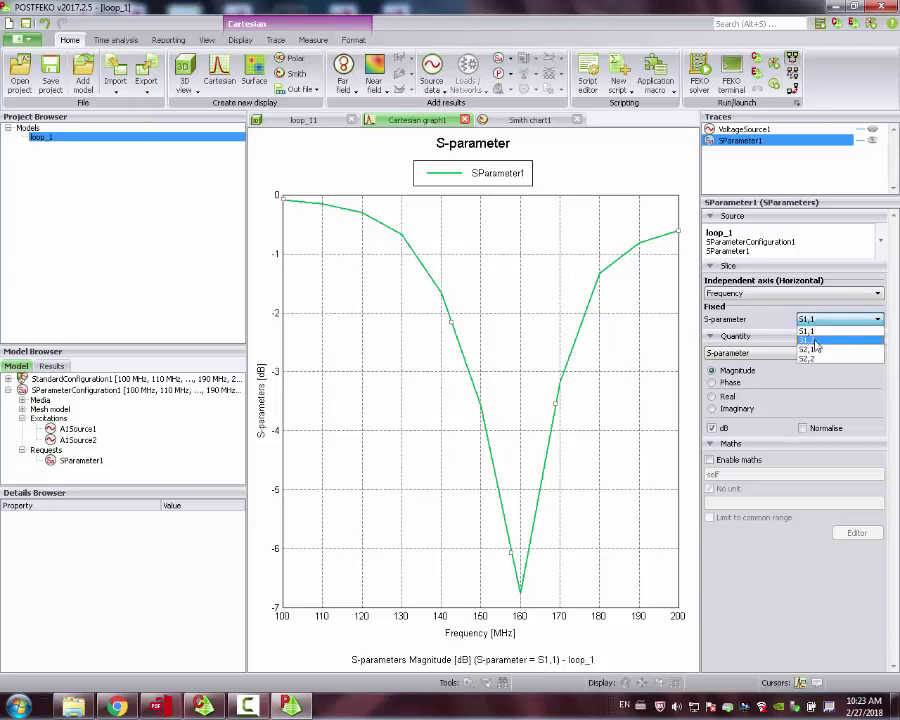
pyautogui.click(812, 349)
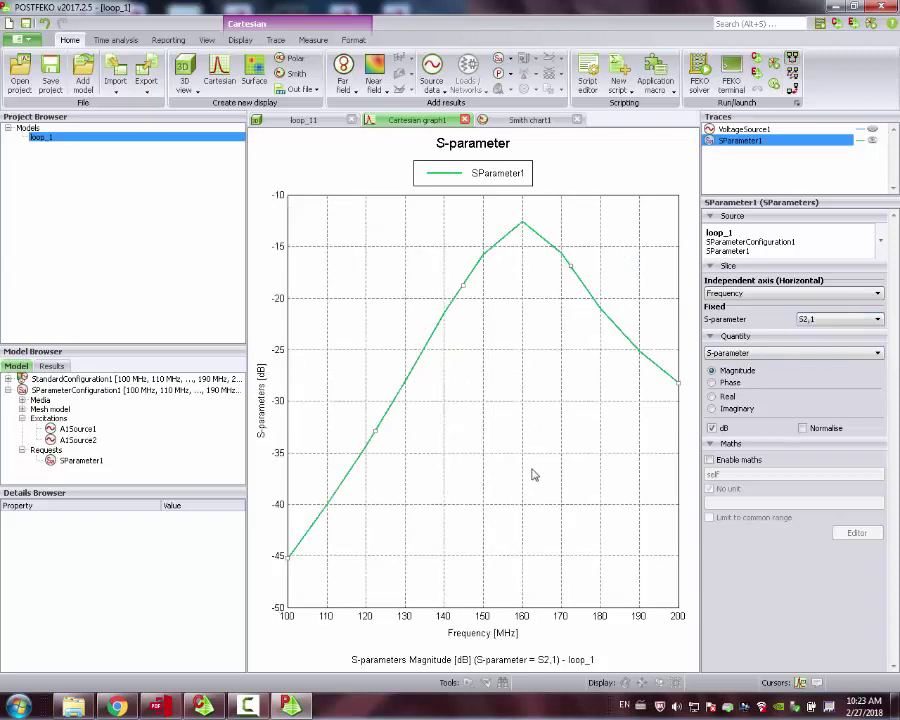